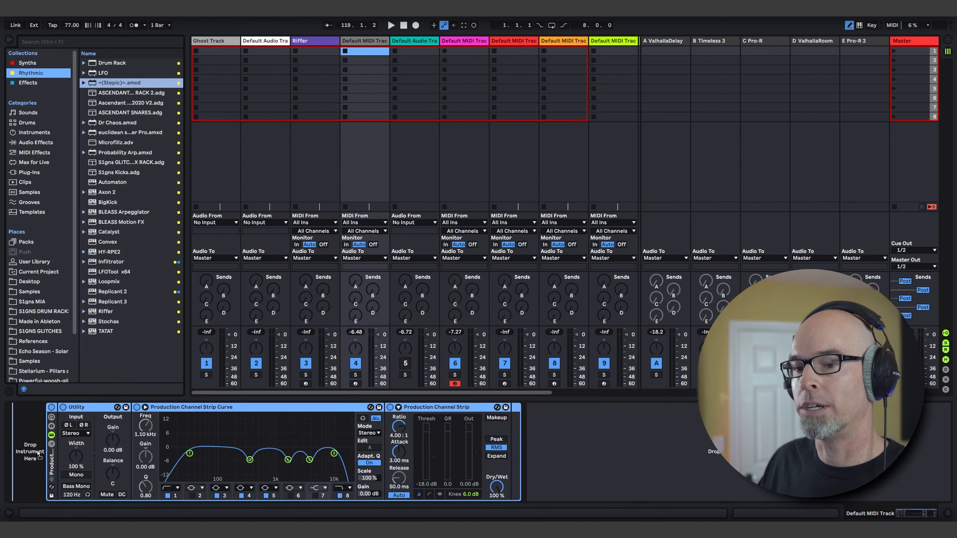
# - Open the Stepic device's editor with the browser hidden and set the pattern's main step count to 8
pyautogui.click(9, 39)
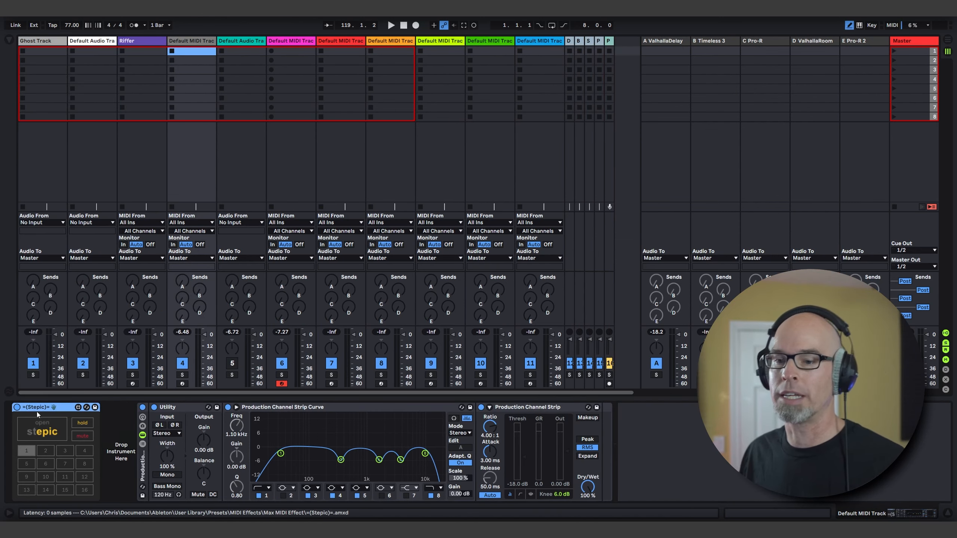
pyautogui.click(41, 424)
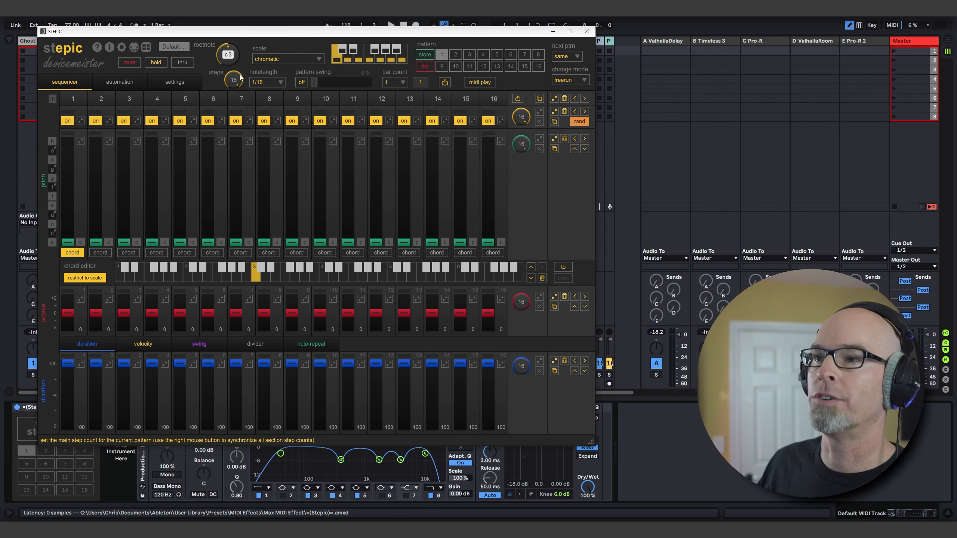
pyautogui.moveTo(240, 77); pyautogui.dragTo(238, 126)
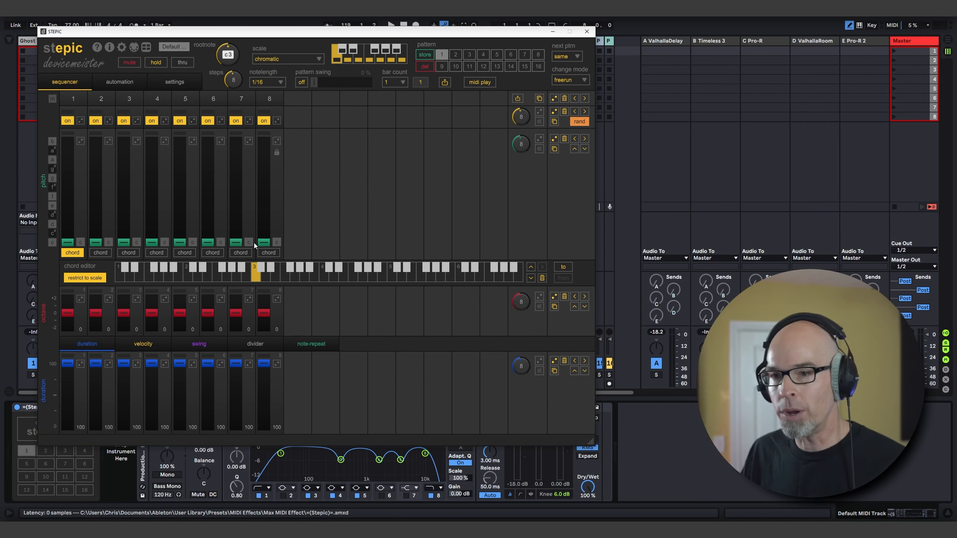
# - Set the sequencer's scale to natural minor with C3 as the root note
pyautogui.click(267, 60)
pyautogui.click(293, 88)
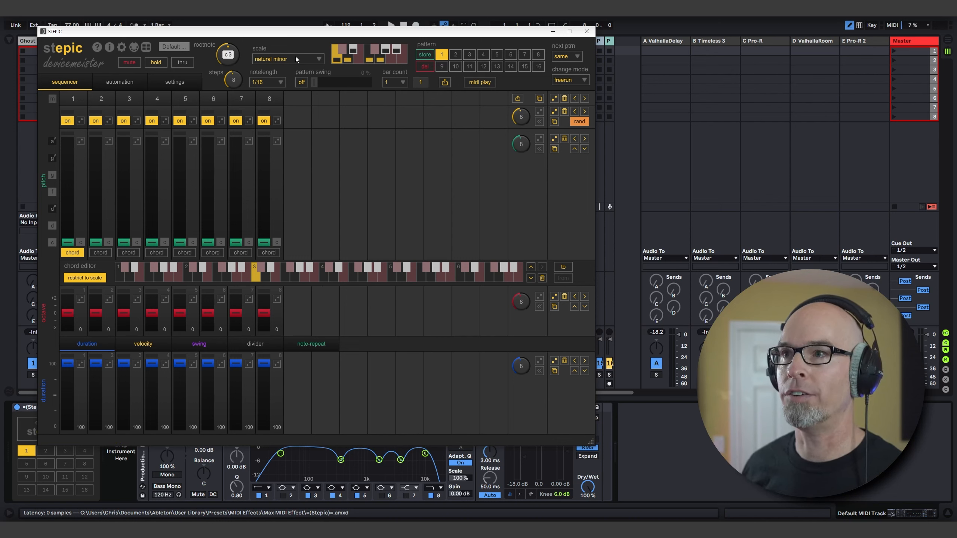
pyautogui.moveTo(226, 53); pyautogui.dragTo(231, 54)
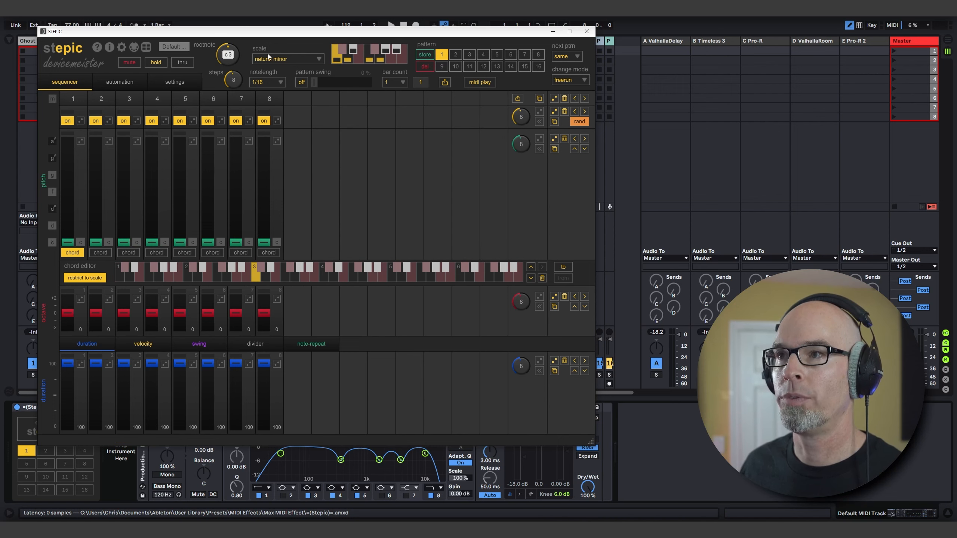
# - Try the major, harmonic minor and melodic minor scales, and return the scale to natural minor
pyautogui.click(279, 59)
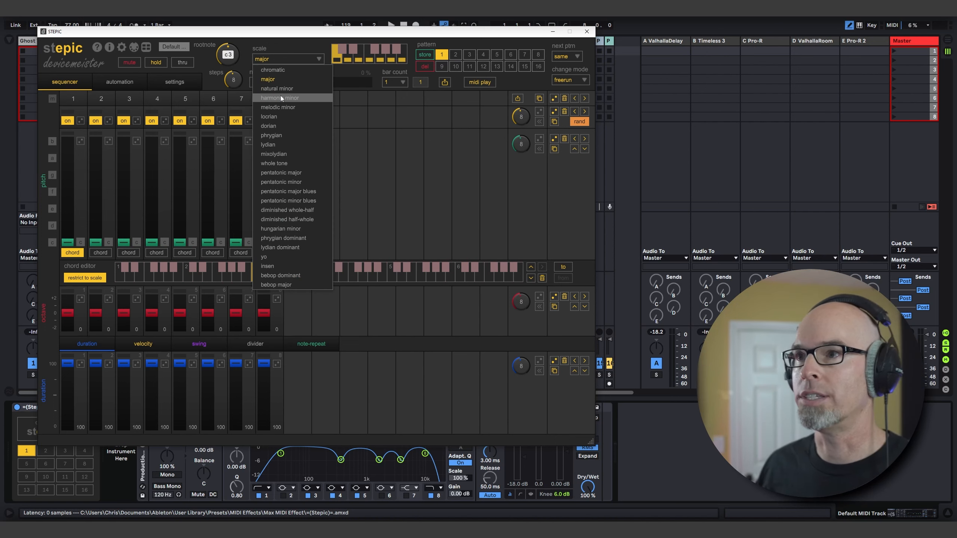
pyautogui.click(282, 89)
pyautogui.click(278, 61)
pyautogui.click(280, 96)
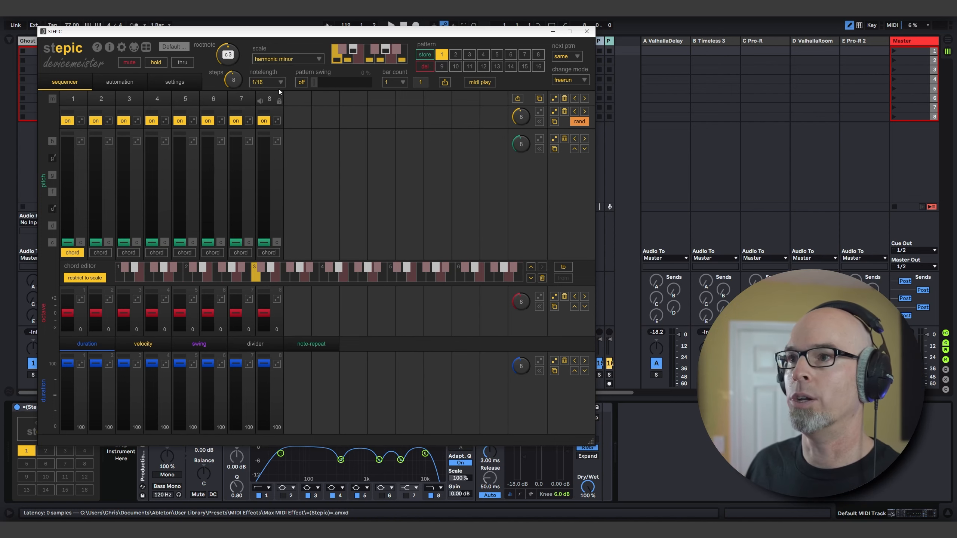
pyautogui.click(277, 59)
pyautogui.click(279, 107)
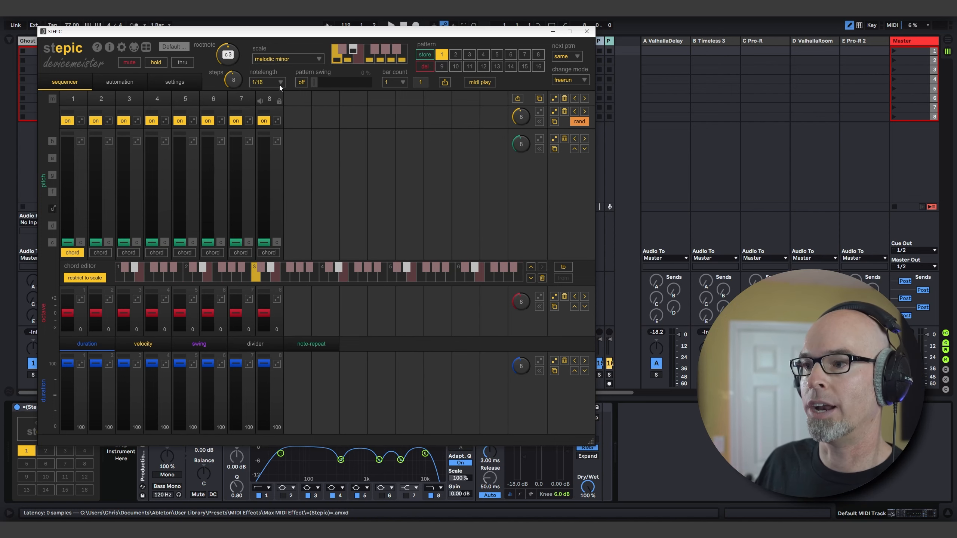
pyautogui.click(280, 61)
pyautogui.click(277, 88)
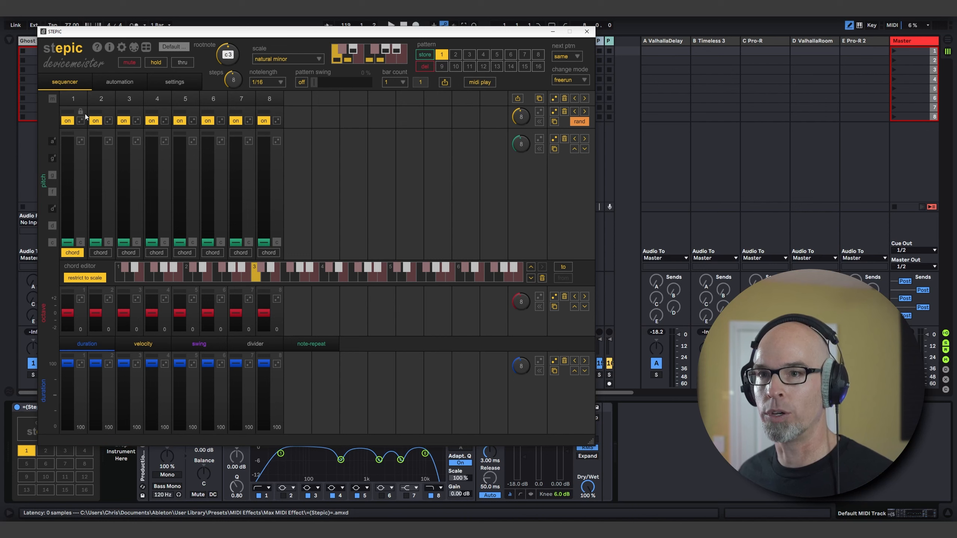
# - Add chord notes around C3: Eb3 and G3 on step 1, D3 and G3 on step 2, Bb2 and G3 on step 3
pyautogui.click(270, 271)
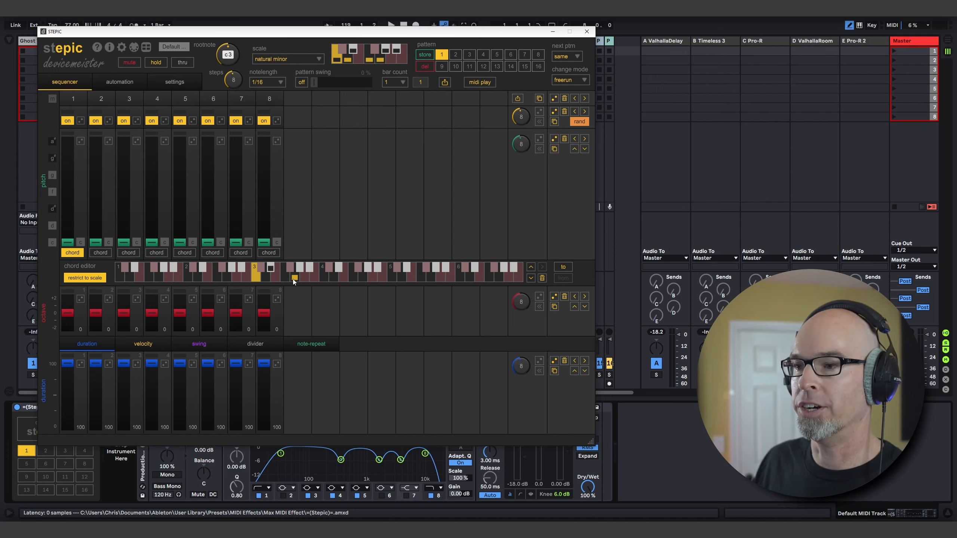
pyautogui.click(101, 253)
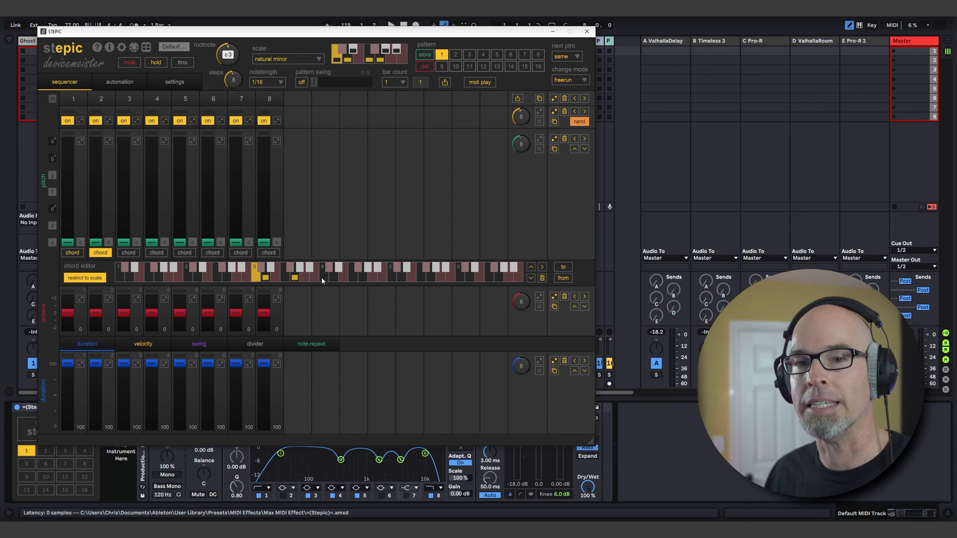
pyautogui.click(136, 251)
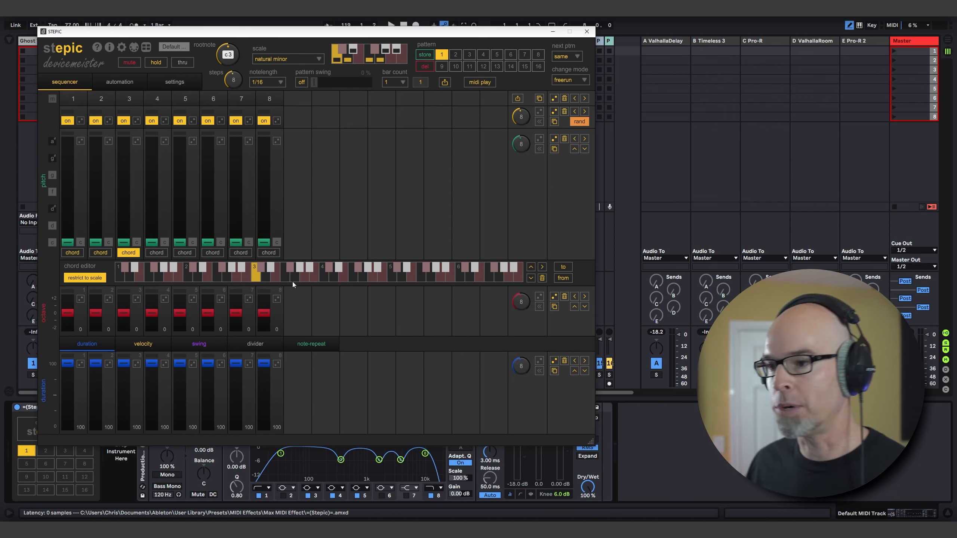
pyautogui.click(241, 269)
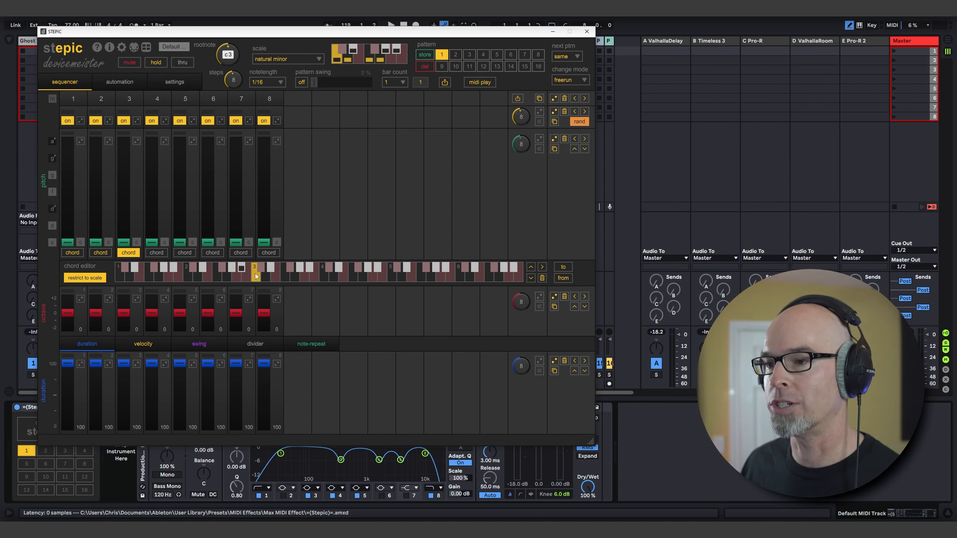
pyautogui.click(294, 277)
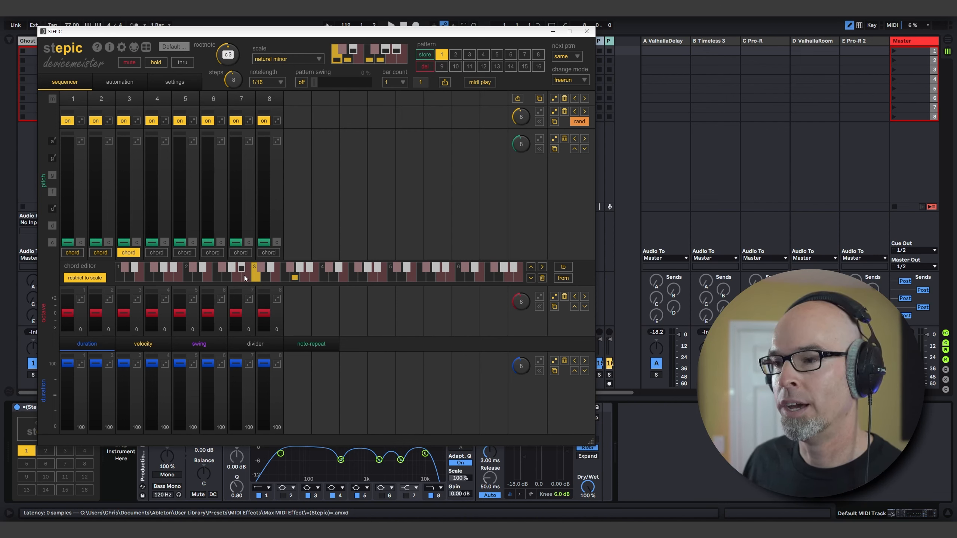
# - Add chord notes G2, D3 and F3 on step 4, and Eb3, F3 and Bb3 on step 5
pyautogui.click(160, 253)
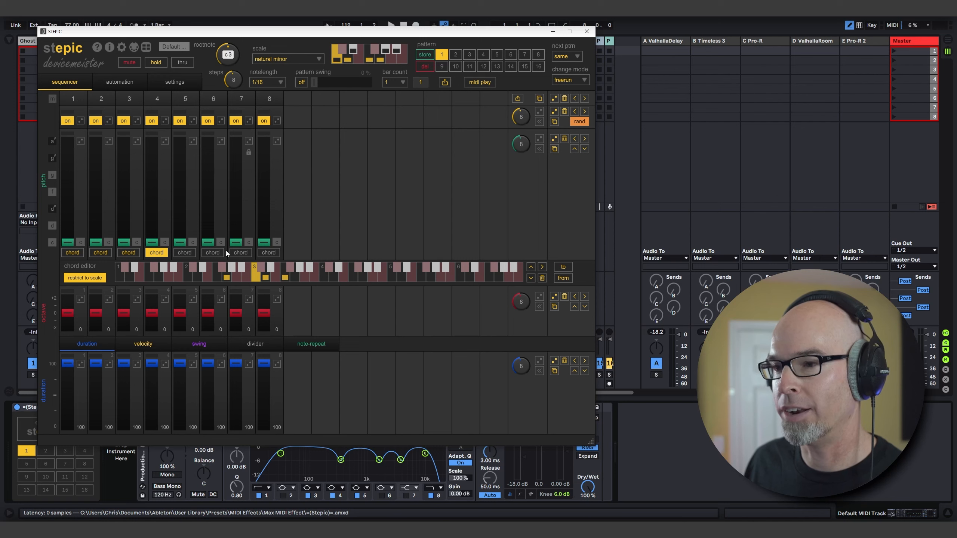
pyautogui.click(184, 253)
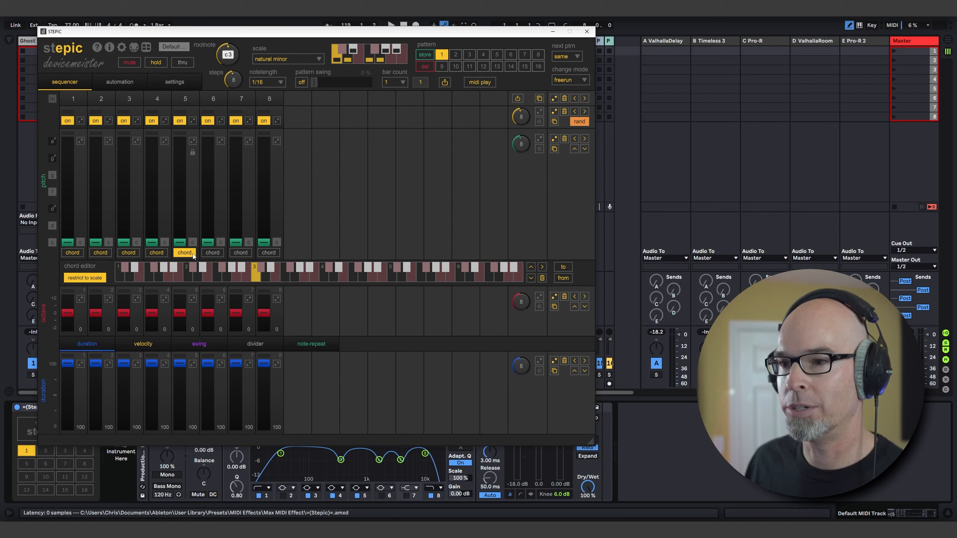
pyautogui.click(284, 277)
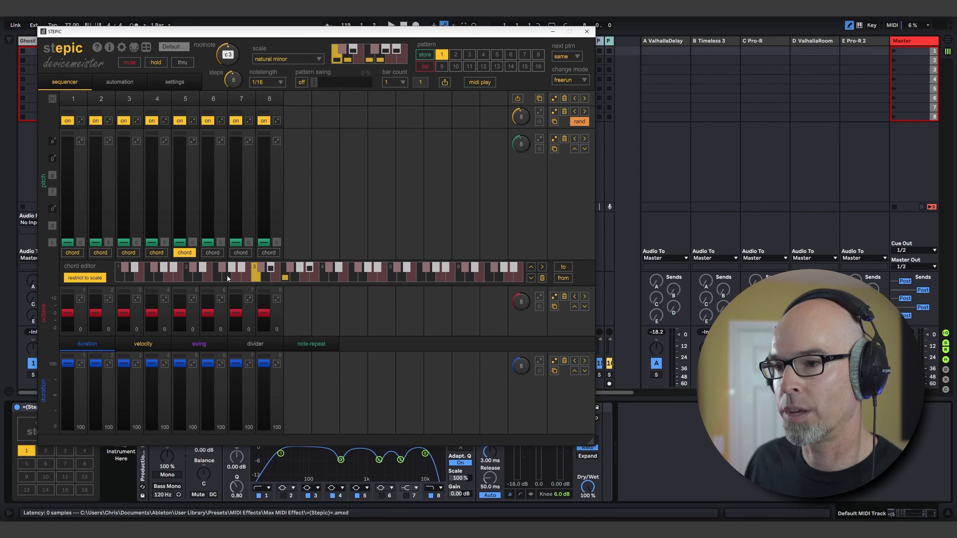
# - Build the step 6 chord by adding G2, Eb3, F3 and Ab3 around the root
pyautogui.click(213, 253)
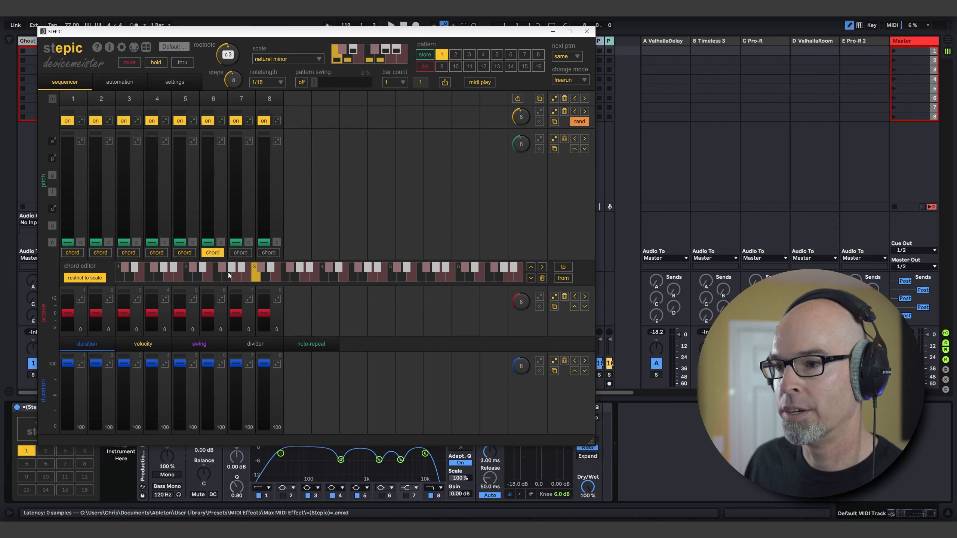
pyautogui.click(228, 277)
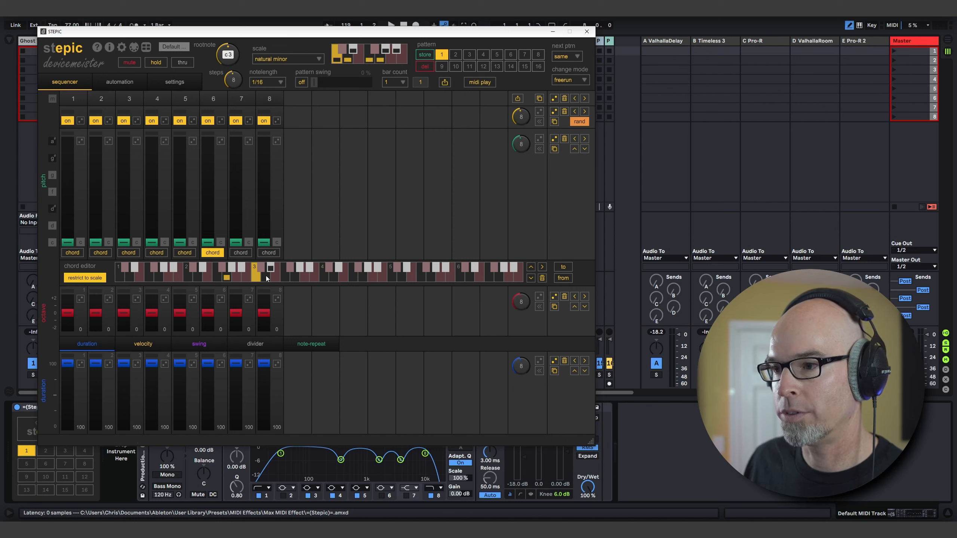
pyautogui.click(285, 276)
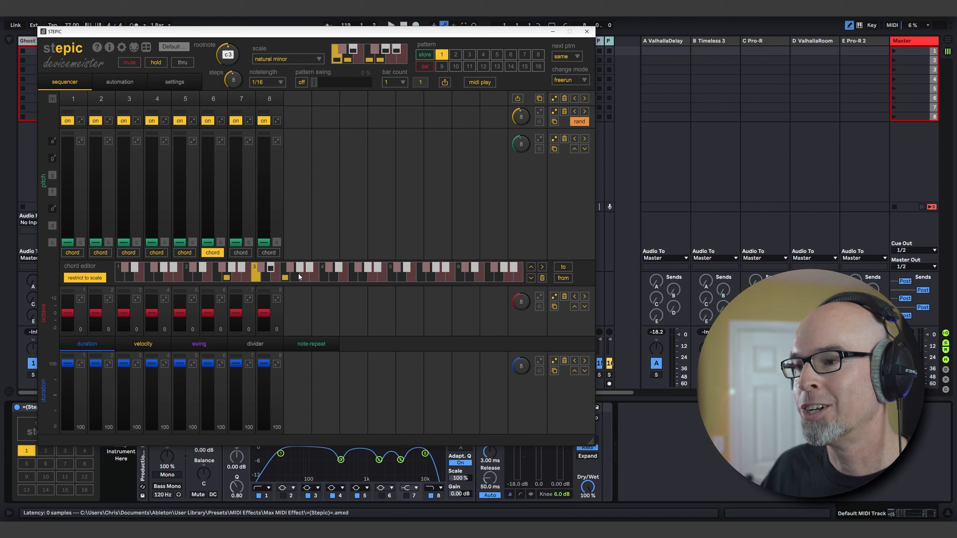
pyautogui.click(299, 269)
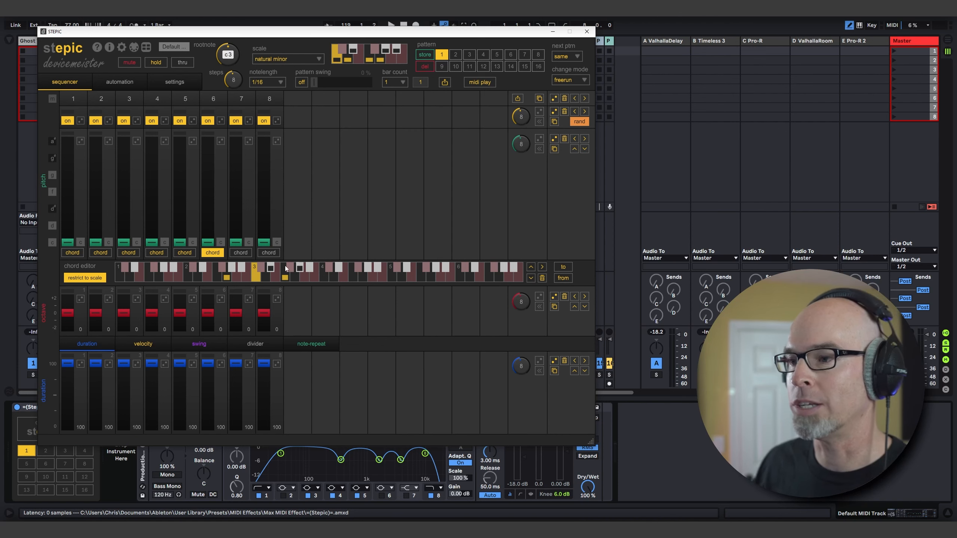
# - Add chord notes F3 and G3 on step 7, and Bb2, Eb3, G3 and Eb4 on step 8
pyautogui.click(244, 255)
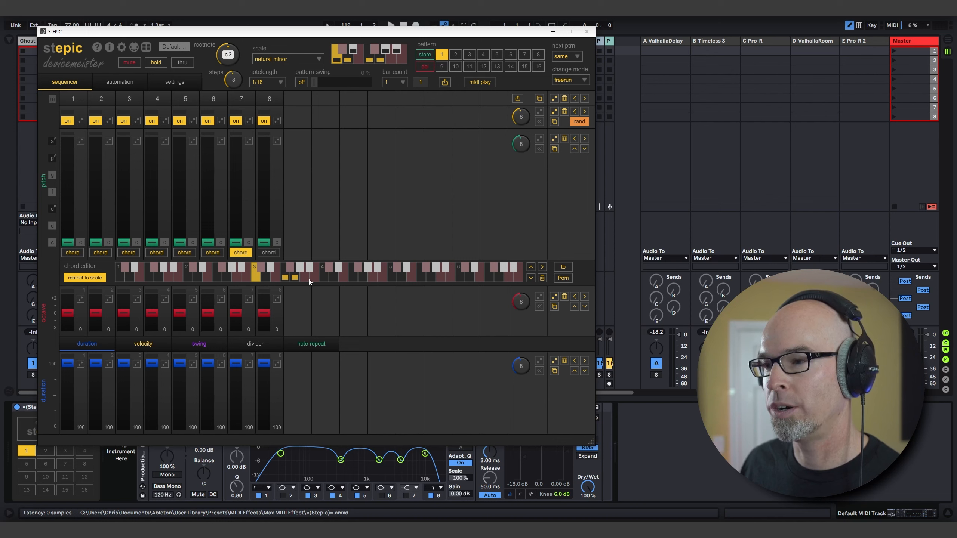
pyautogui.click(276, 256)
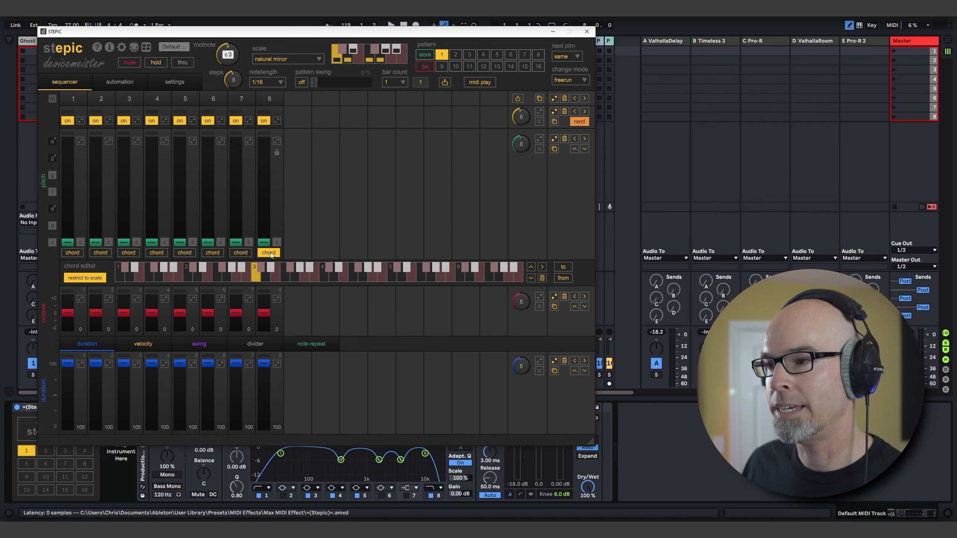
pyautogui.click(338, 268)
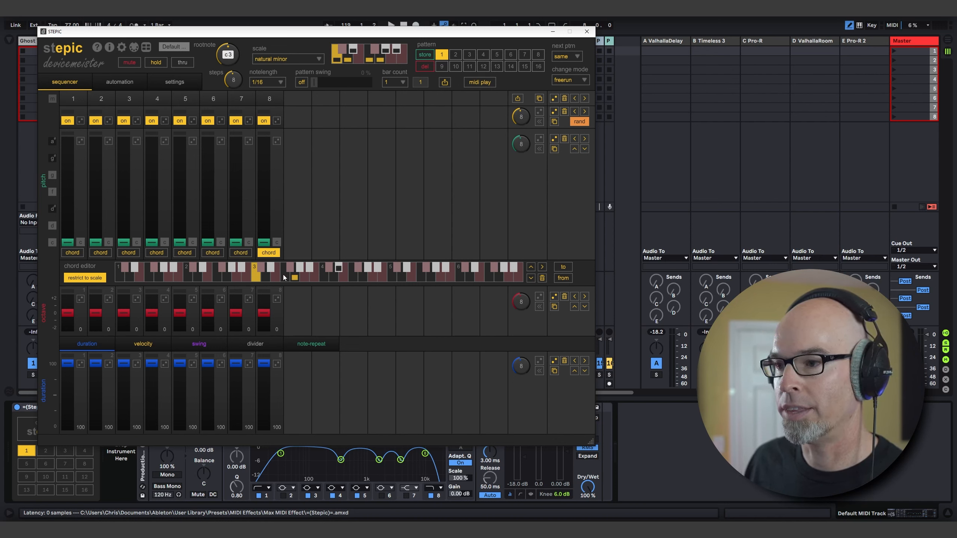
pyautogui.click(271, 270)
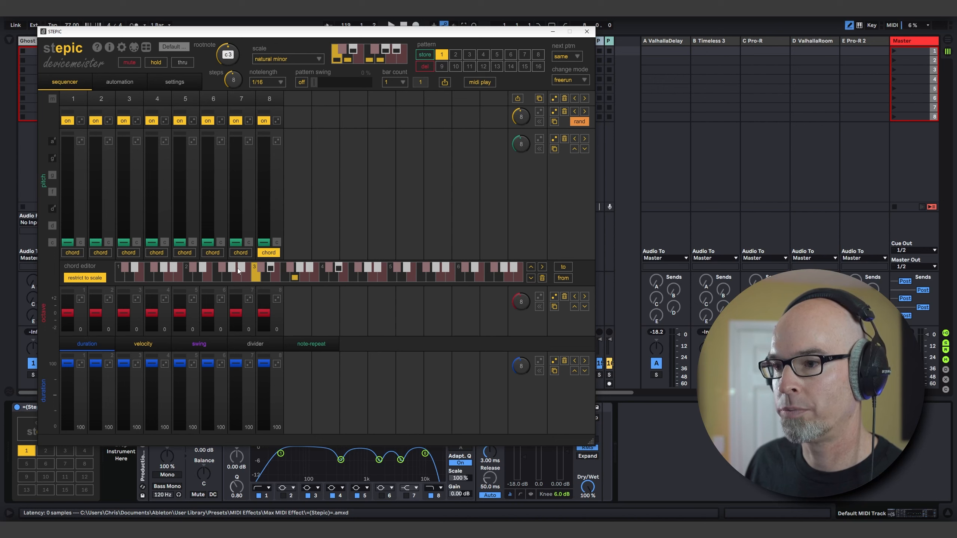
pyautogui.click(241, 268)
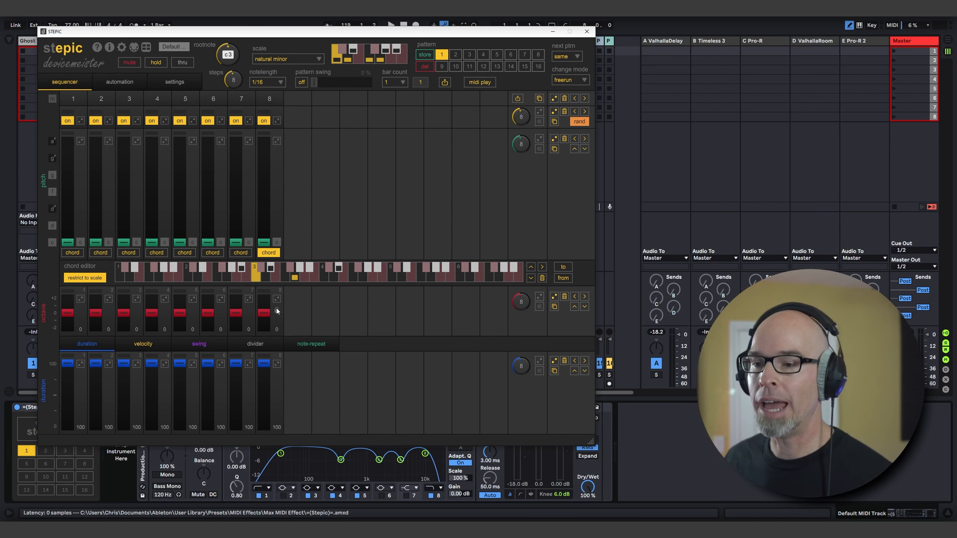
# - Randomize all step velocities several times, and set the velocity of step 6 to 81 and step 5 to 5
pyautogui.click(143, 344)
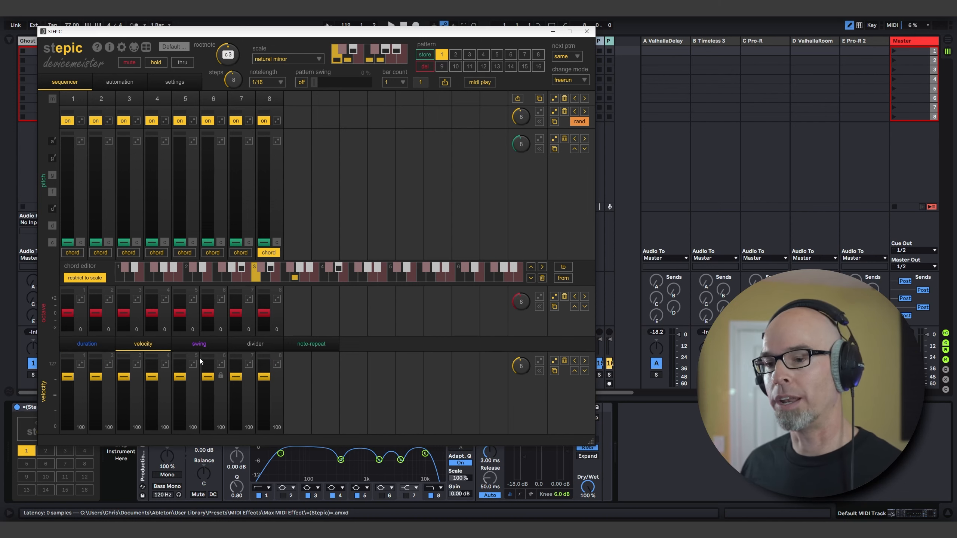
pyautogui.click(553, 361)
pyautogui.click(553, 361)
pyautogui.click(553, 361)
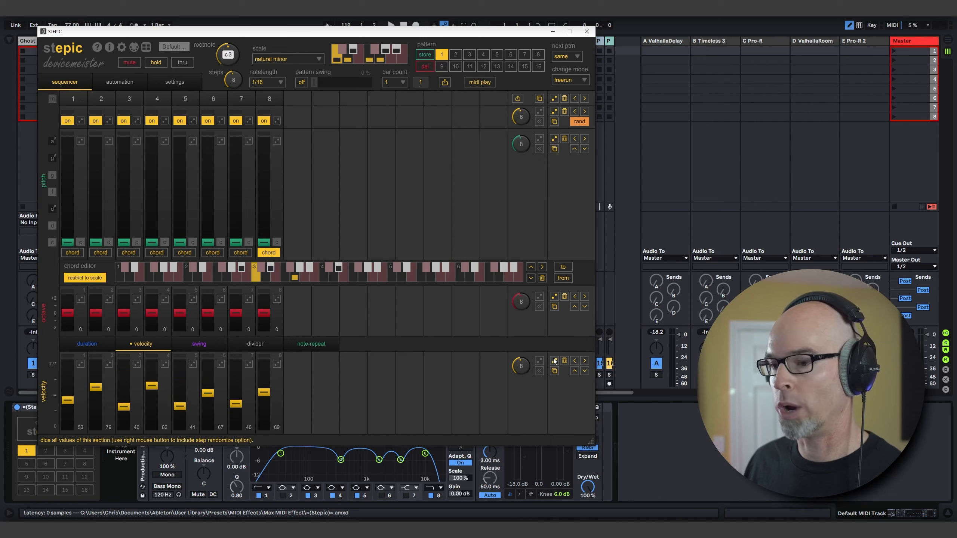
pyautogui.click(553, 361)
pyautogui.click(553, 361)
pyautogui.click(208, 389)
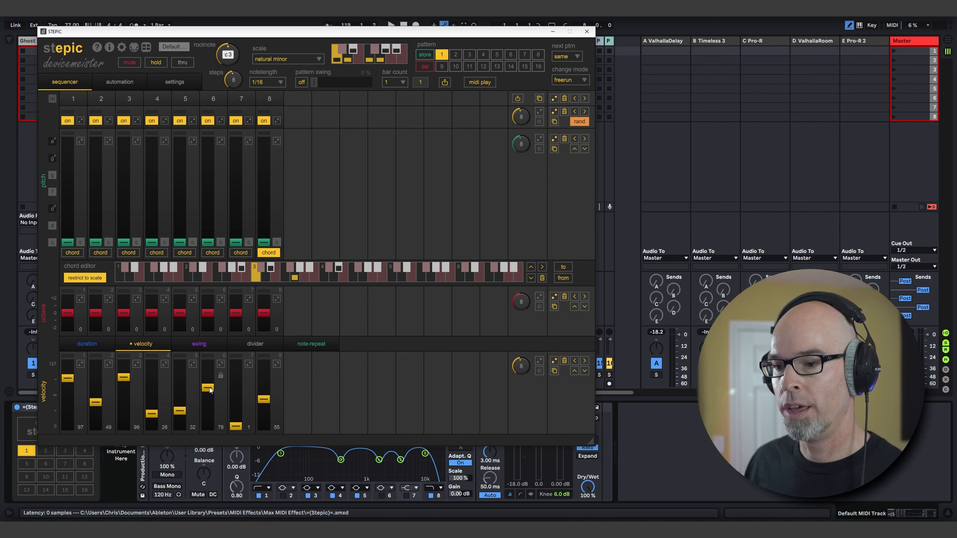
pyautogui.click(179, 420)
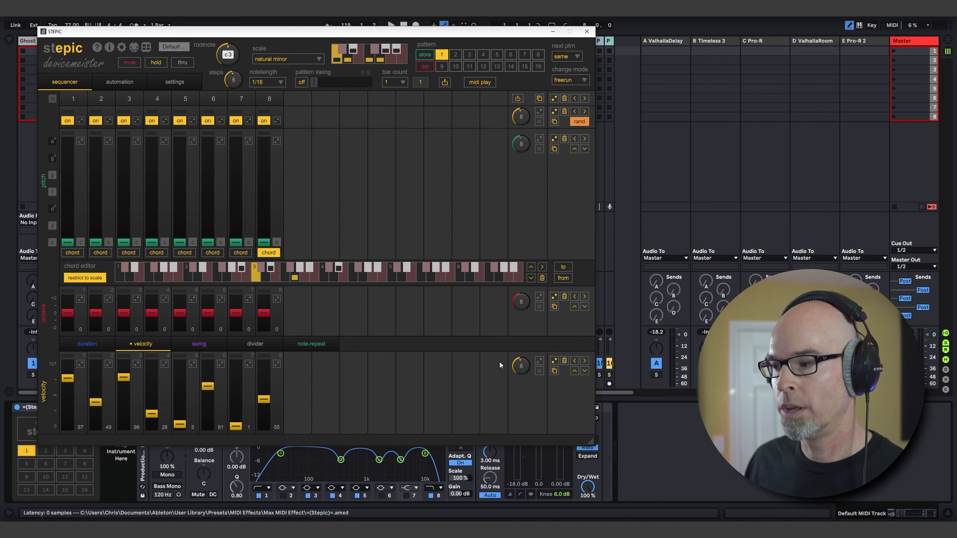
# - Turn on random mode for the velocity, pitch and octave sections, and set step 8's octave to +1
pyautogui.click(539, 361)
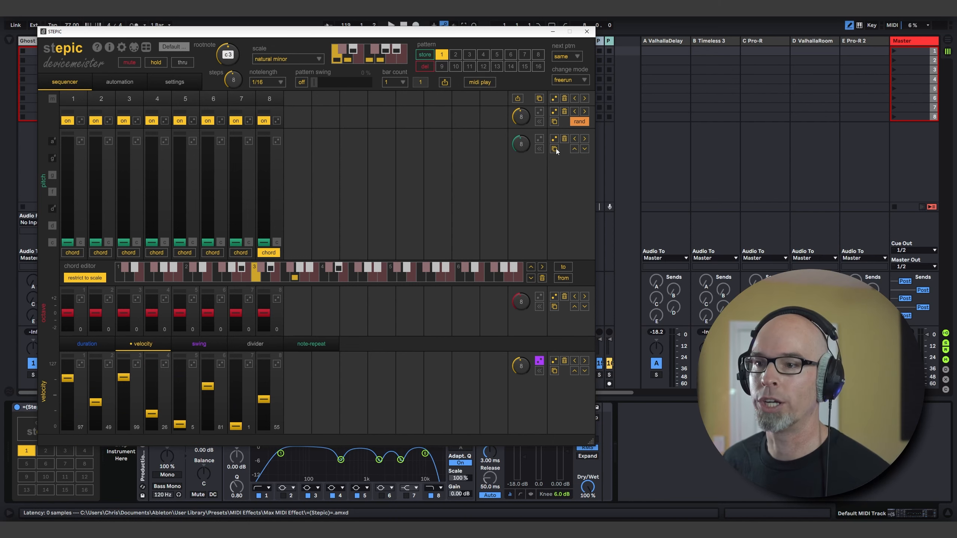
pyautogui.click(538, 139)
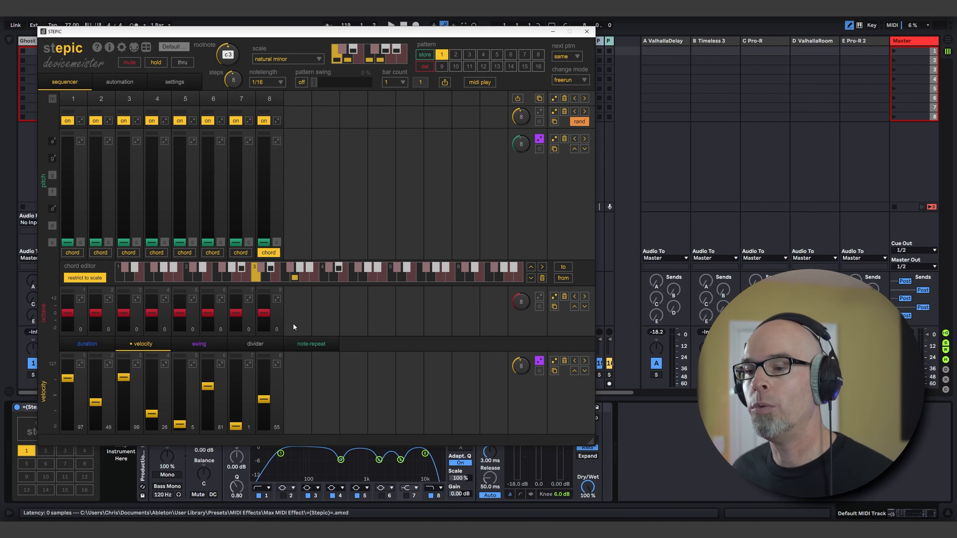
pyautogui.moveTo(266, 311); pyautogui.dragTo(262, 308)
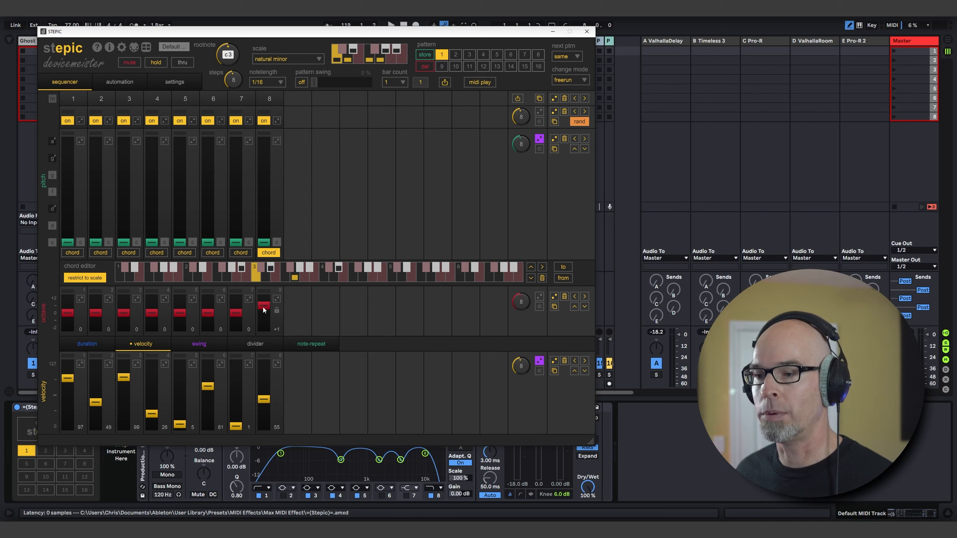
pyautogui.click(540, 298)
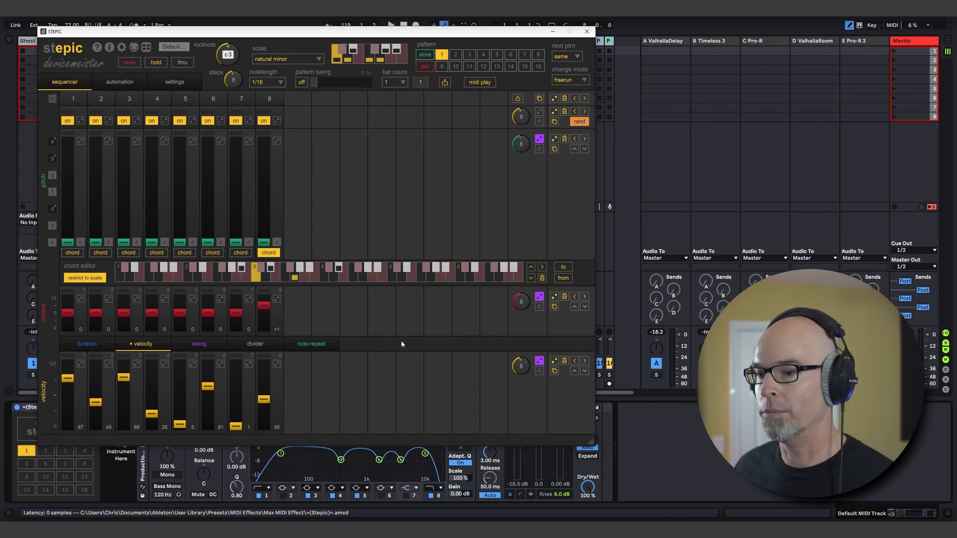
# - Check the step durations, set the sequencer's note length to a custom value of 2/1, and close the Stepic window
pyautogui.click(80, 348)
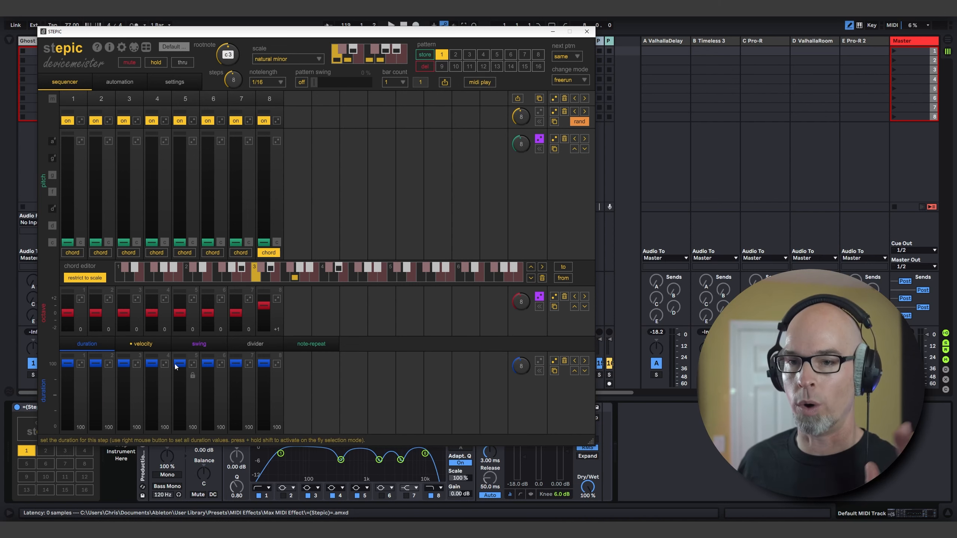
pyautogui.click(155, 347)
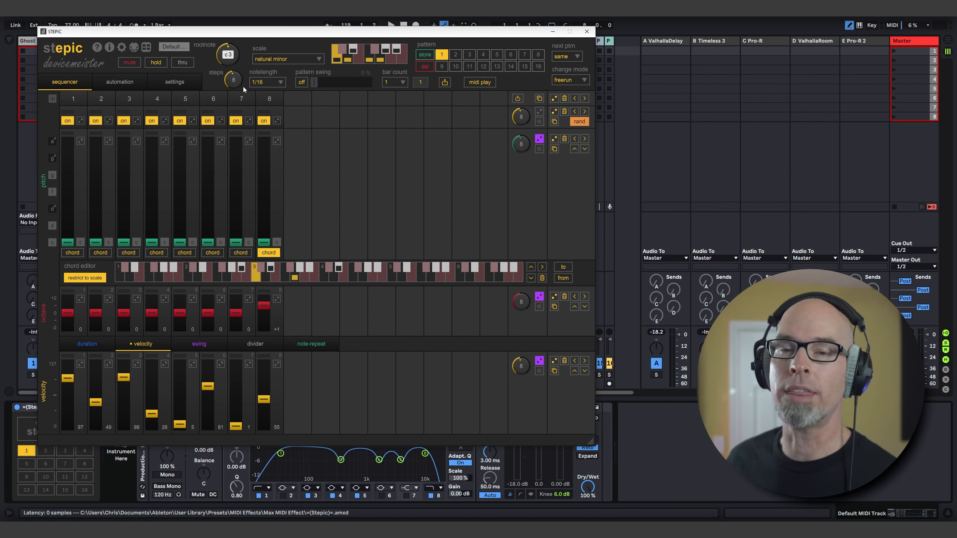
pyautogui.click(270, 81)
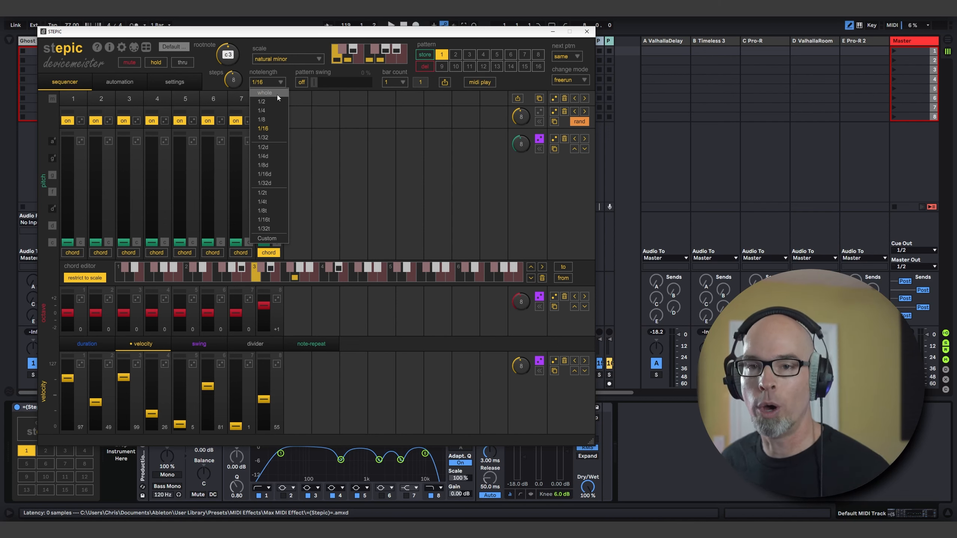
pyautogui.click(280, 241)
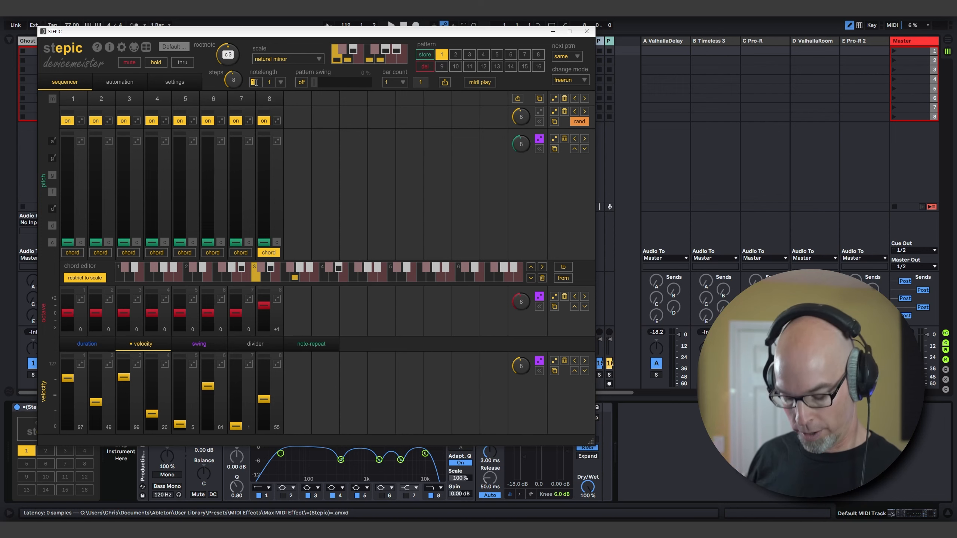
pyautogui.write('2')
pyautogui.press('Return')
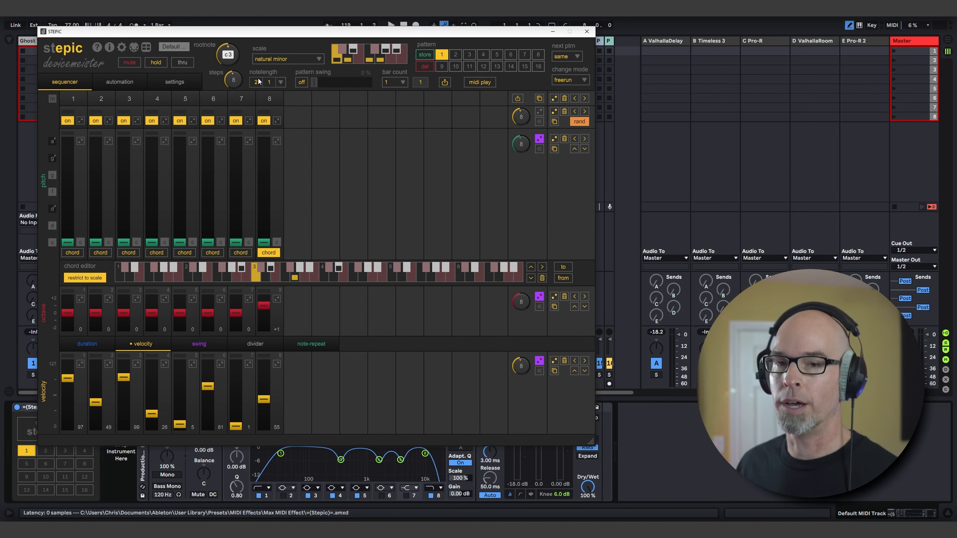
pyautogui.click(589, 33)
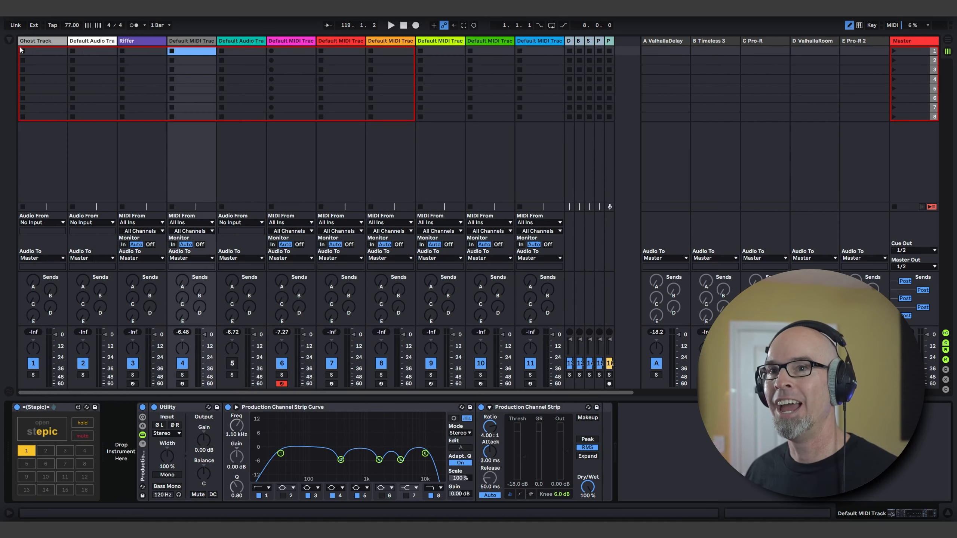
# - Load the Vital synth from the Synths collection onto the Stepic track
pyautogui.click(7, 40)
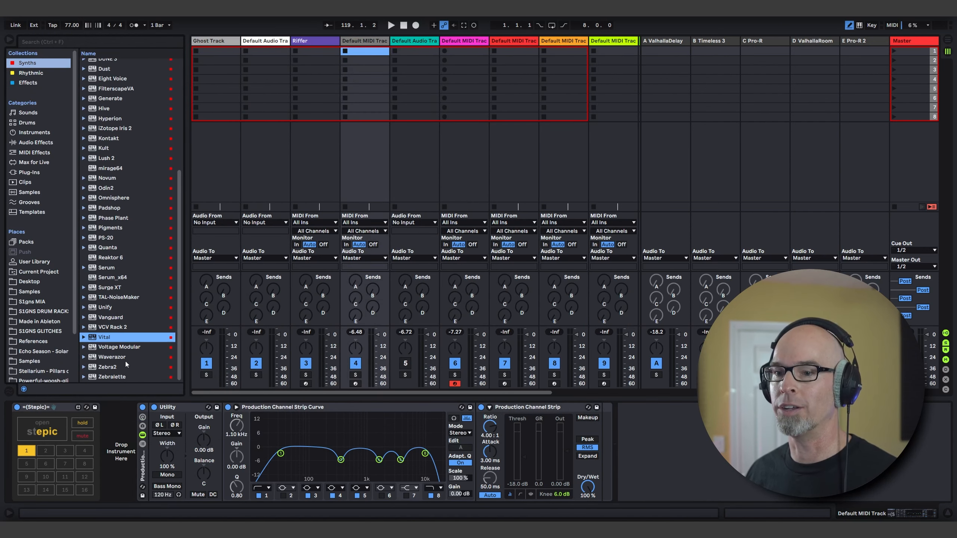
pyautogui.doubleClick(105, 337)
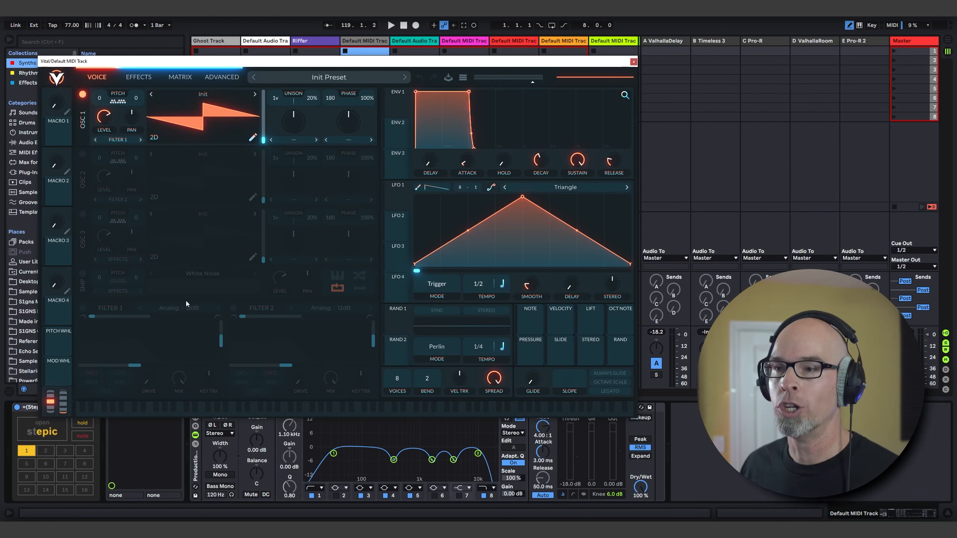
pyautogui.click(9, 40)
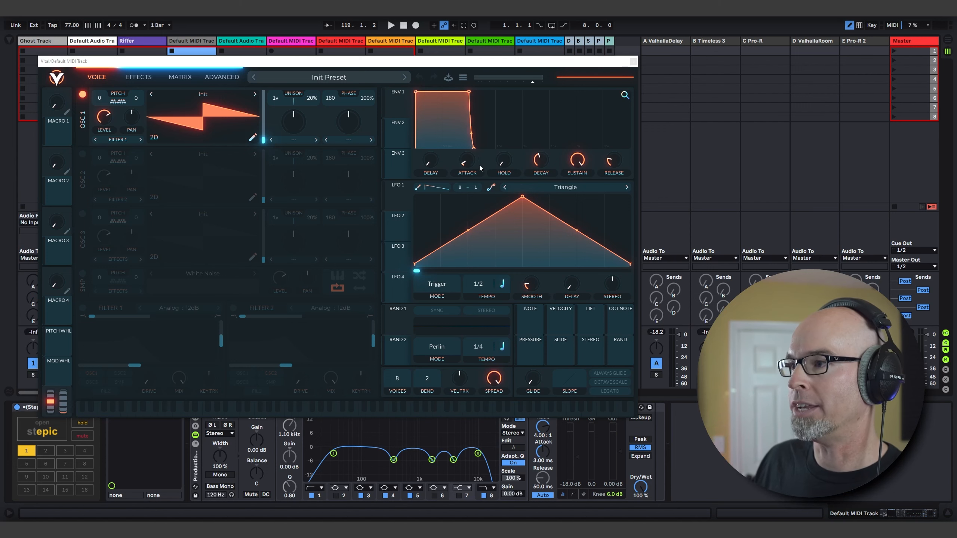
# - Shape envelope 1 in Vital with a slow attack, longer decay and release, and a lowered sustain
pyautogui.moveTo(473, 130); pyautogui.dragTo(476, 136)
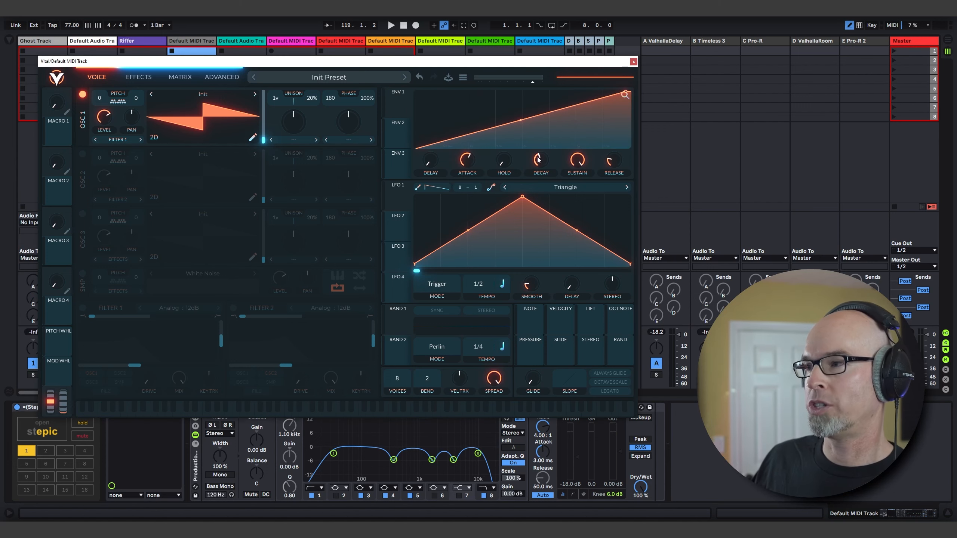
pyautogui.moveTo(540, 159); pyautogui.dragTo(580, 198)
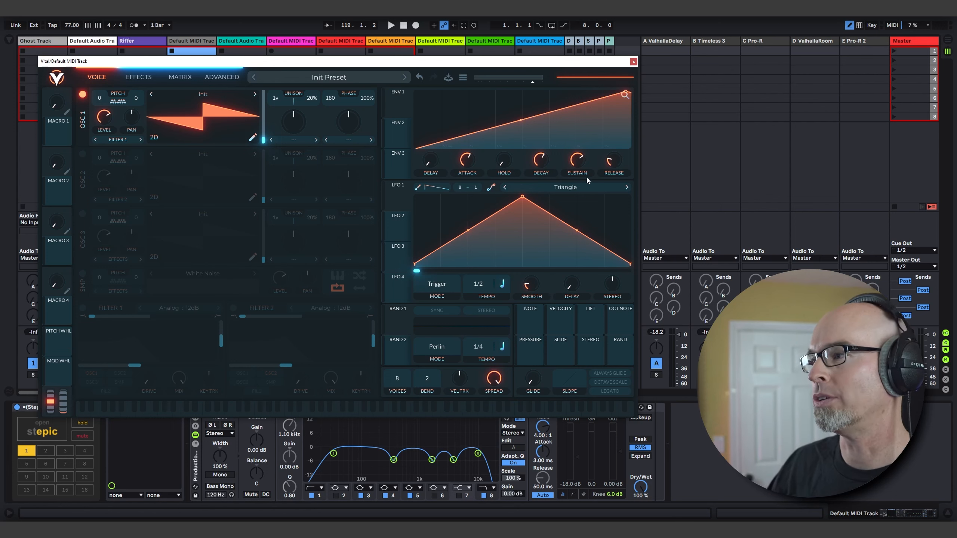
pyautogui.moveTo(611, 162); pyautogui.dragTo(610, 137)
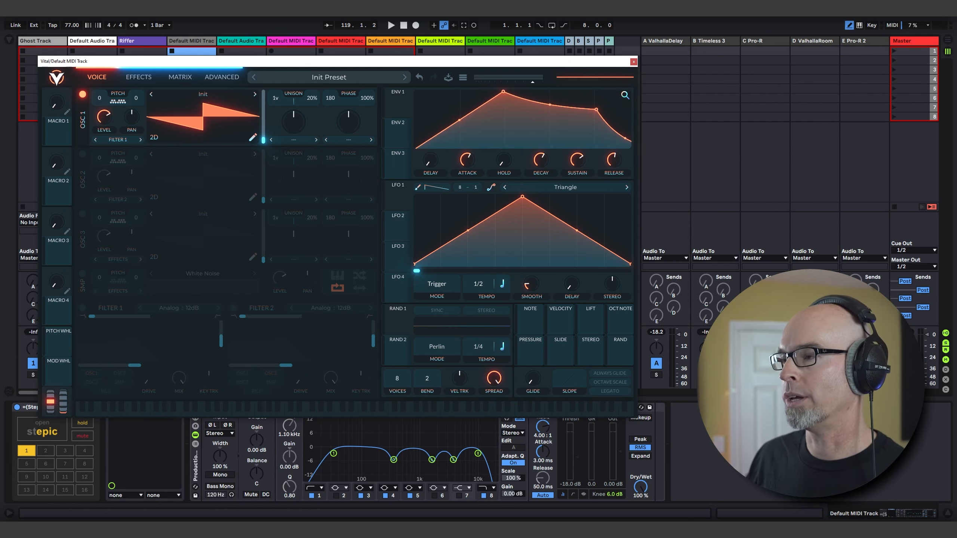
pyautogui.moveTo(462, 120); pyautogui.dragTo(462, 127)
pyautogui.moveTo(587, 167); pyautogui.dragTo(585, 230)
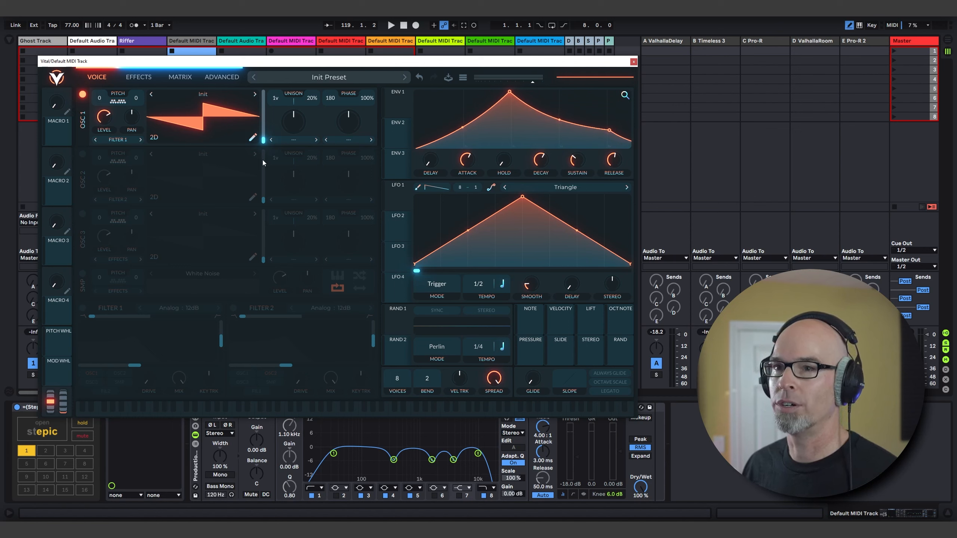
# - Load the user wavetable Anomaly 3 - S1gns 46 into oscillator 1
pyautogui.click(190, 97)
pyautogui.scroll(-5, 326, 206)
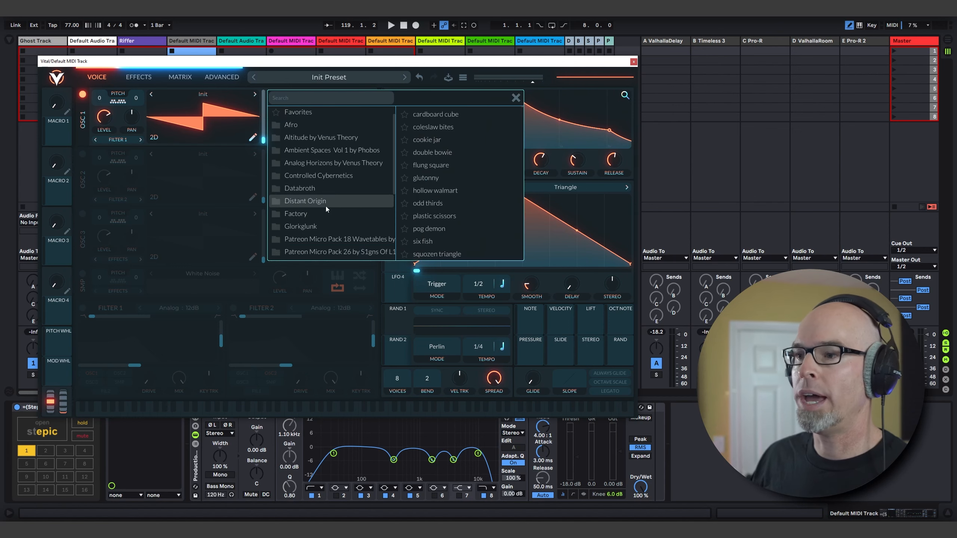
pyautogui.click(332, 163)
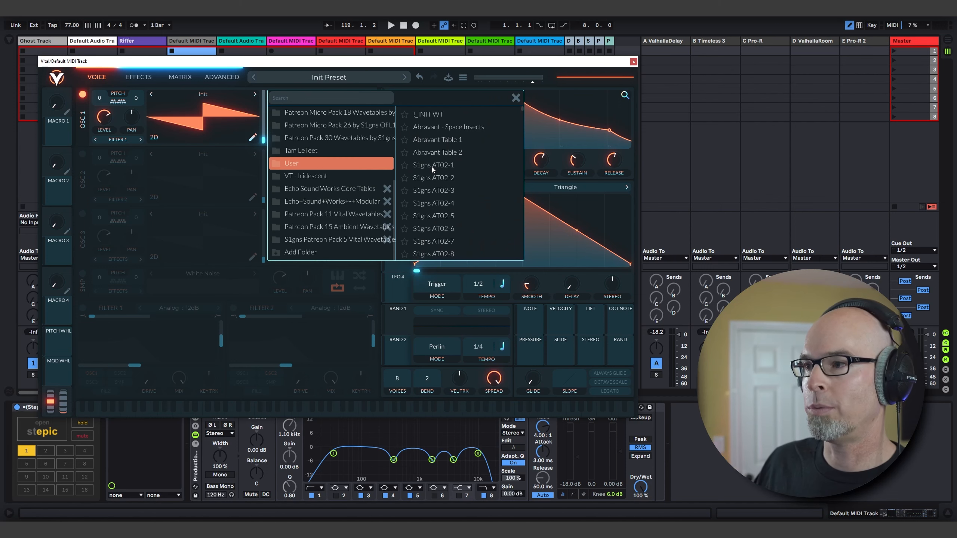
pyautogui.moveTo(523, 117); pyautogui.dragTo(519, 145)
pyautogui.click(461, 170)
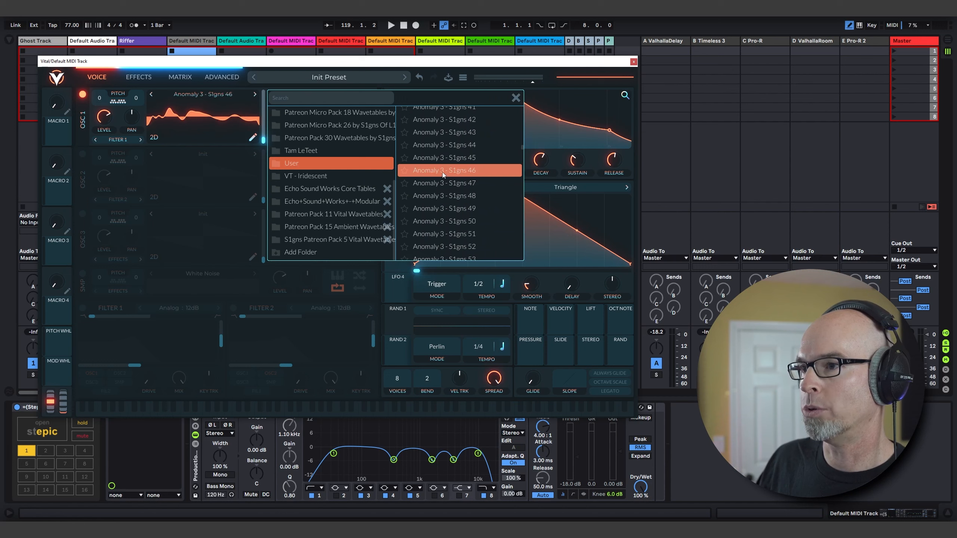
pyautogui.click(516, 98)
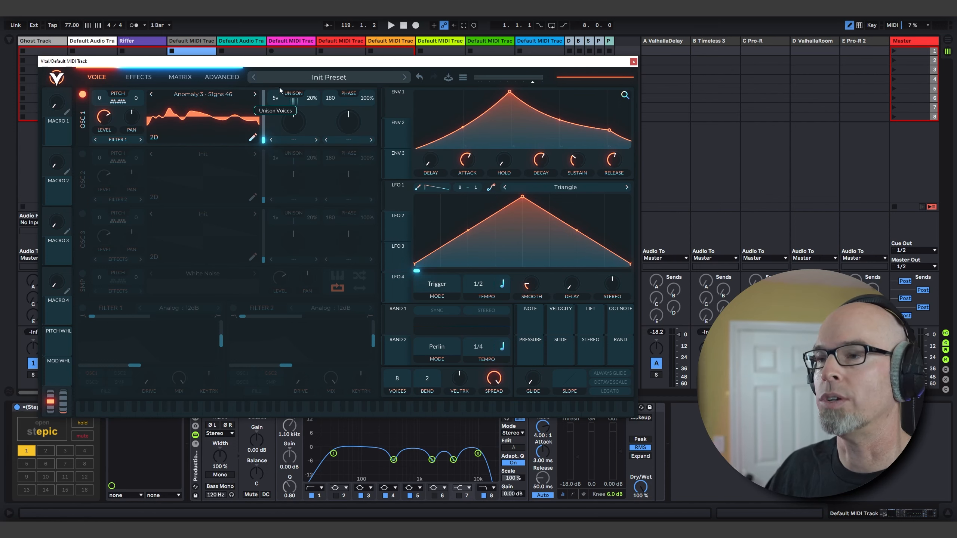
# - Set oscillator 1 to 5 unison voices with 6% detune, and assign velocity to modulate its wavetable position
pyautogui.moveTo(312, 98); pyautogui.dragTo(313, 111)
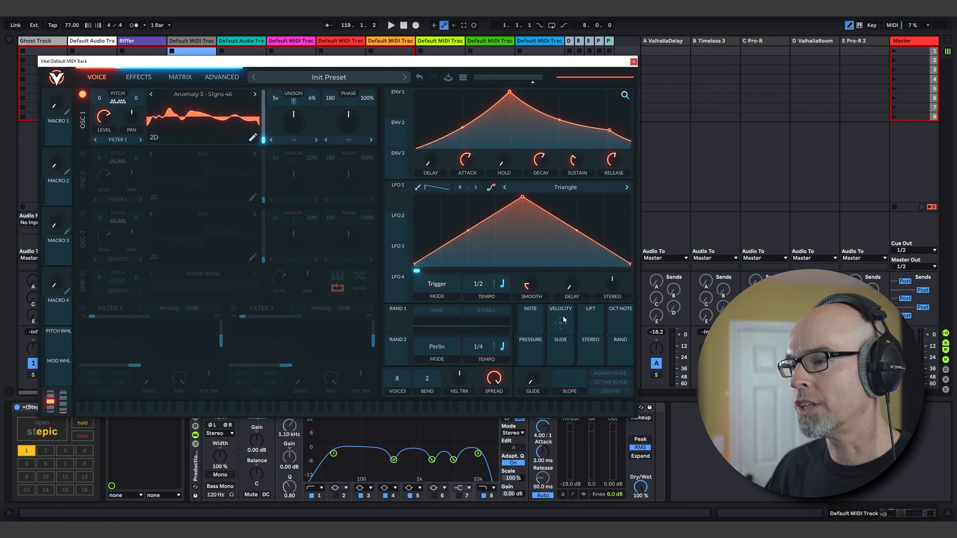
pyautogui.moveTo(561, 322); pyautogui.dragTo(253, 120)
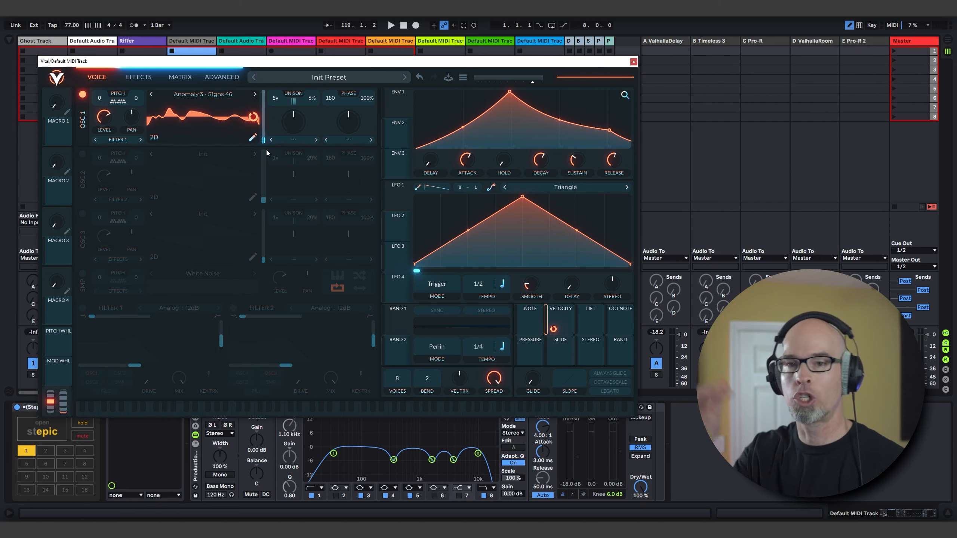
# - Turn on Filter 1 and shape envelope 2 with a long attack, a decay of about 3.7 seconds and zero sustain
pyautogui.click(399, 133)
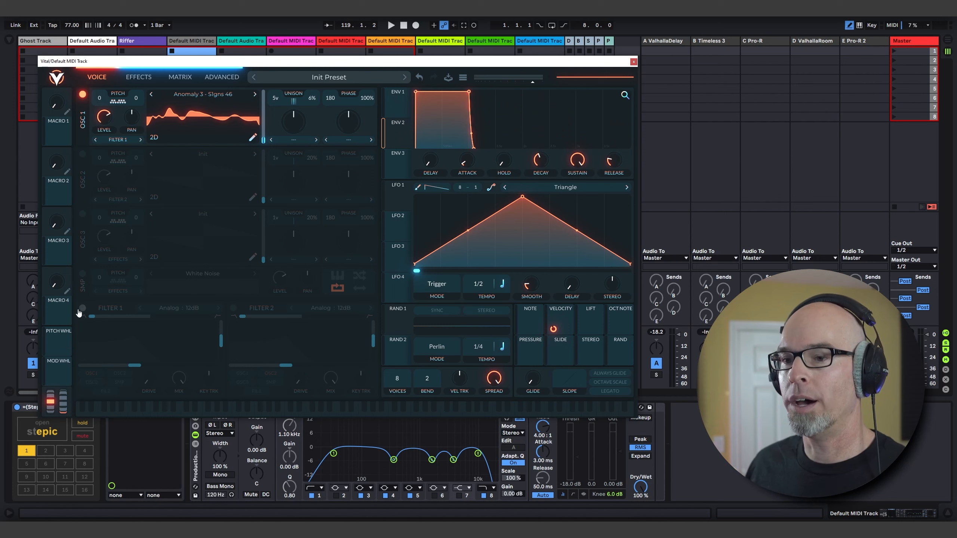
pyautogui.click(82, 308)
pyautogui.click(393, 133)
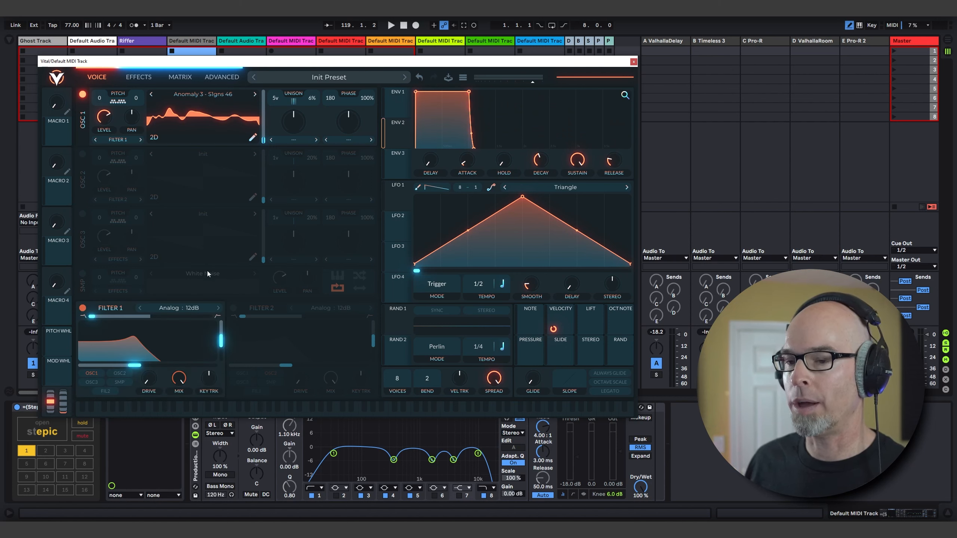
pyautogui.moveTo(466, 160); pyautogui.dragTo(469, 132)
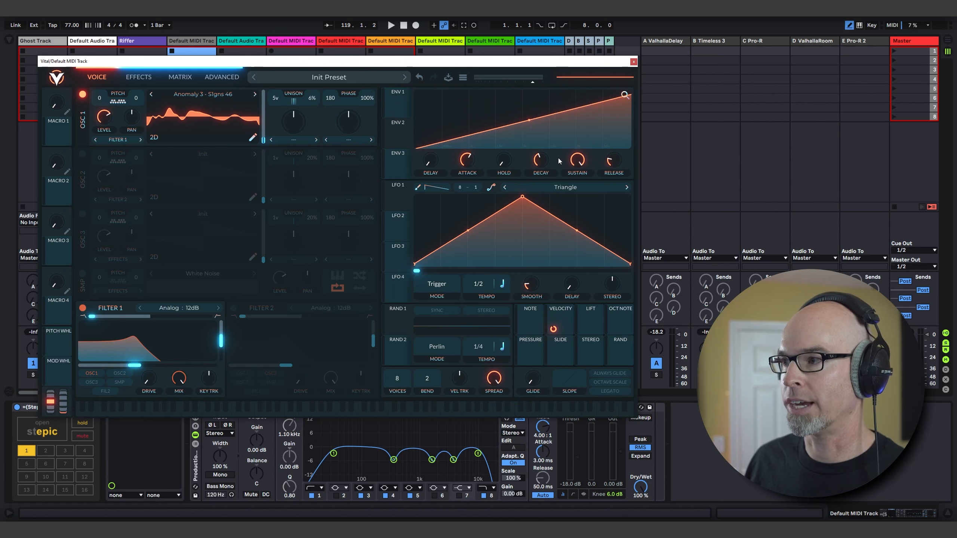
pyautogui.moveTo(576, 162); pyautogui.dragTo(574, 236)
pyautogui.moveTo(541, 166); pyautogui.dragTo(542, 156)
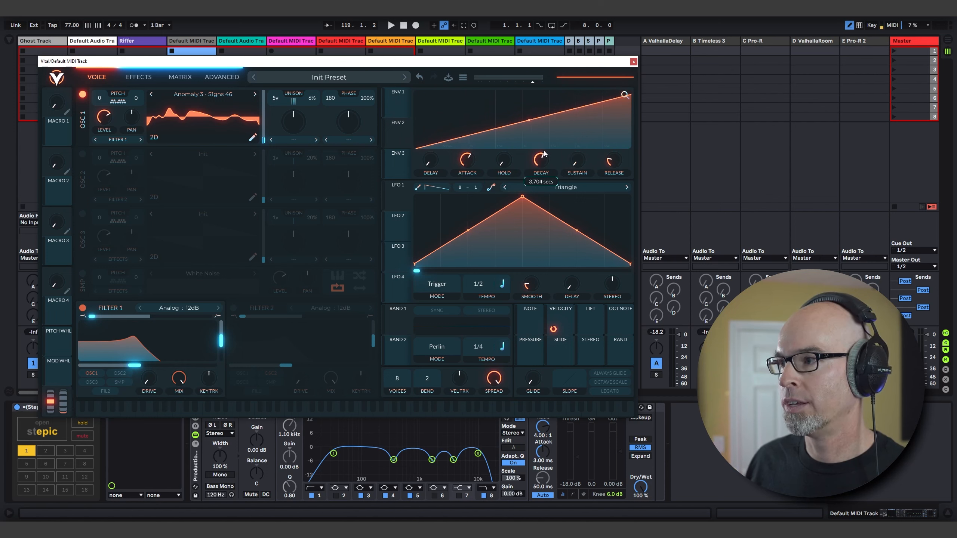
pyautogui.moveTo(616, 94); pyautogui.dragTo(495, 98)
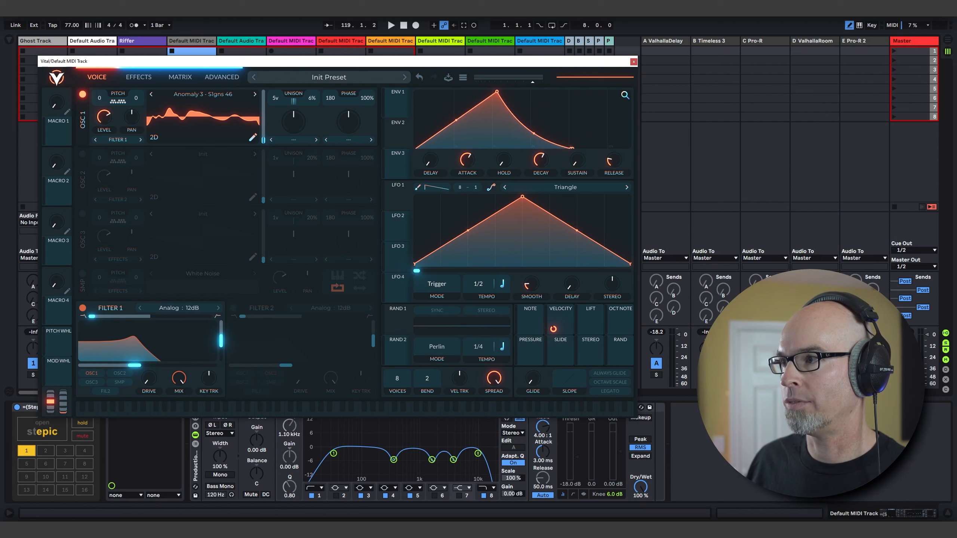
# - Assign envelope 2 and velocity as modulation sources for Filter 1's cutoff, and close Vital
pyautogui.moveTo(396, 133); pyautogui.dragTo(147, 383)
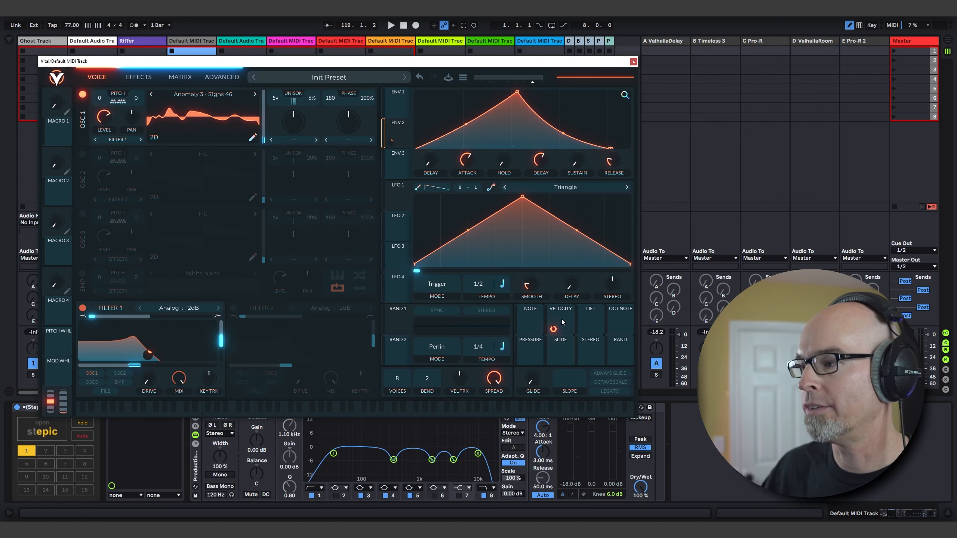
pyautogui.moveTo(561, 318); pyautogui.dragTo(145, 367)
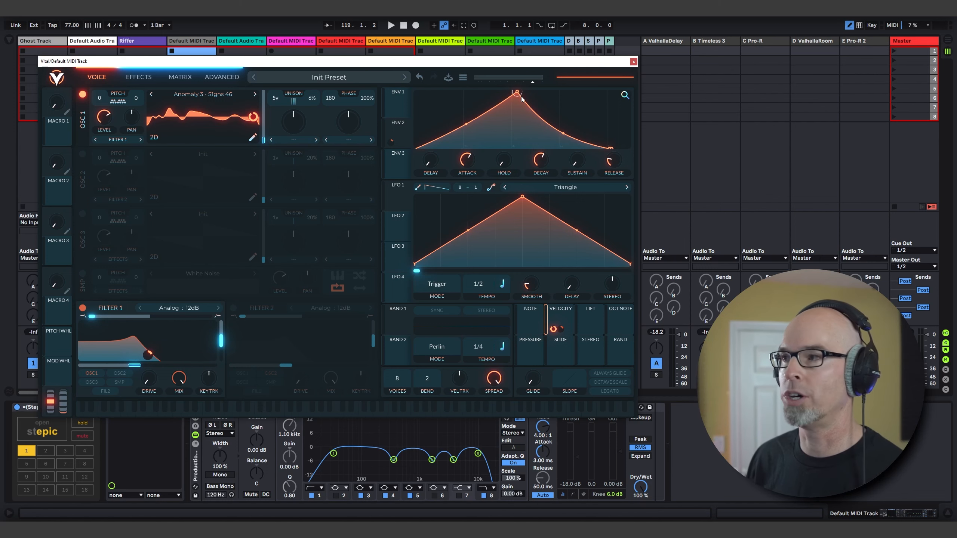
pyautogui.click(634, 62)
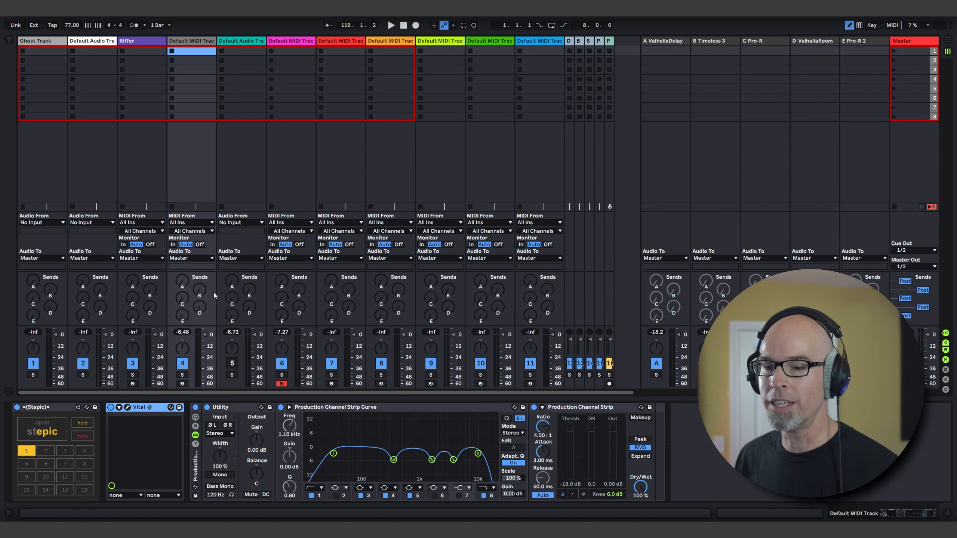
# - Start playback and watch in the Stepic window how the randomized chord, octave and velocity steps are triggered
pyautogui.click(42, 422)
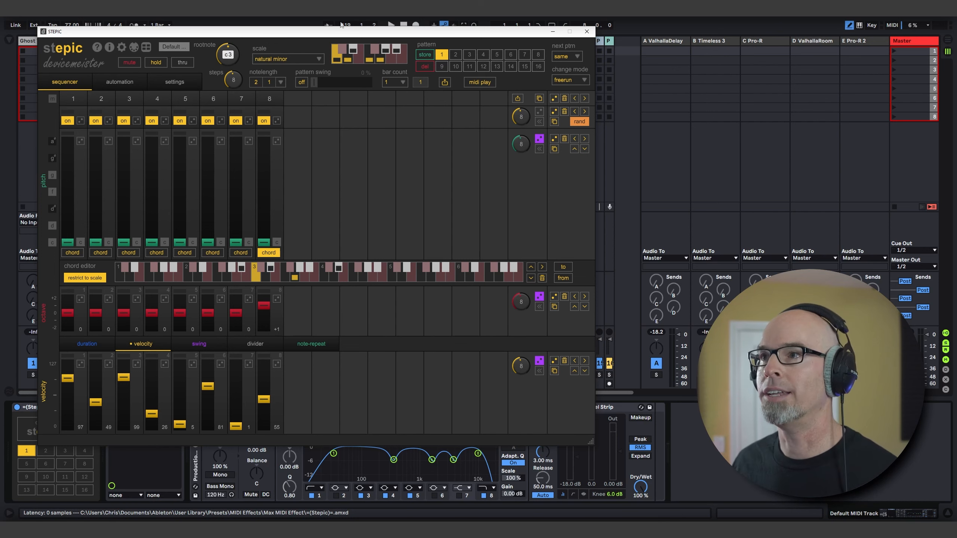
pyautogui.click(401, 25)
pyautogui.click(391, 25)
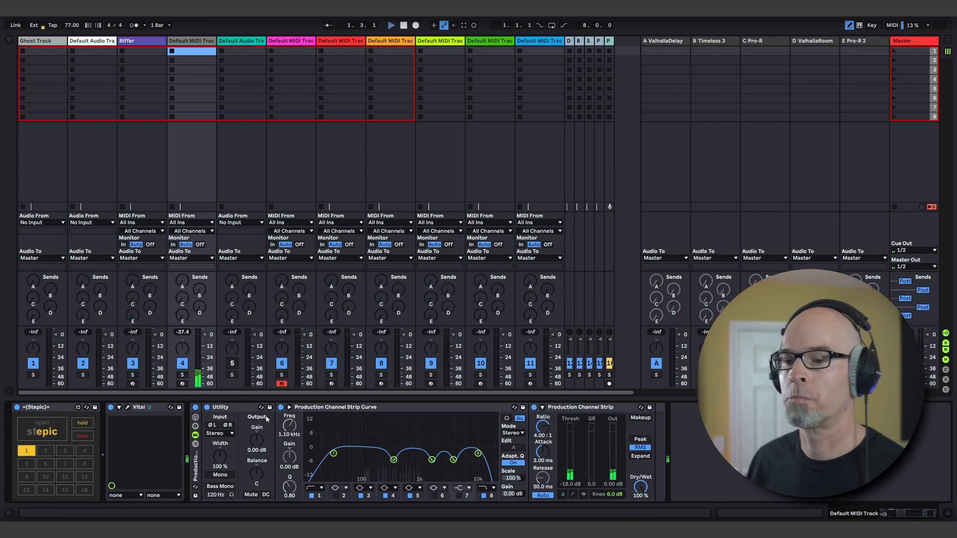
pyautogui.click(53, 430)
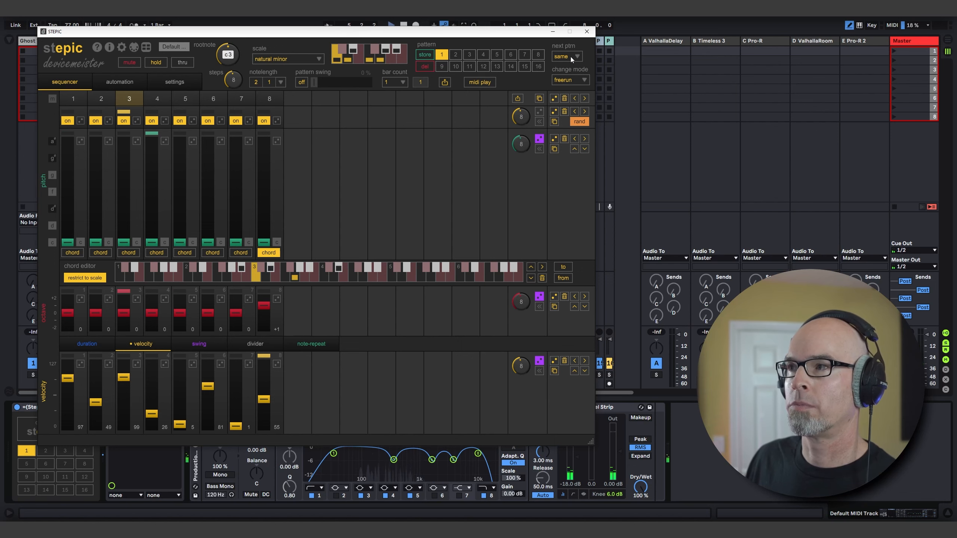
pyautogui.moveTo(529, 34); pyautogui.dragTo(531, 48)
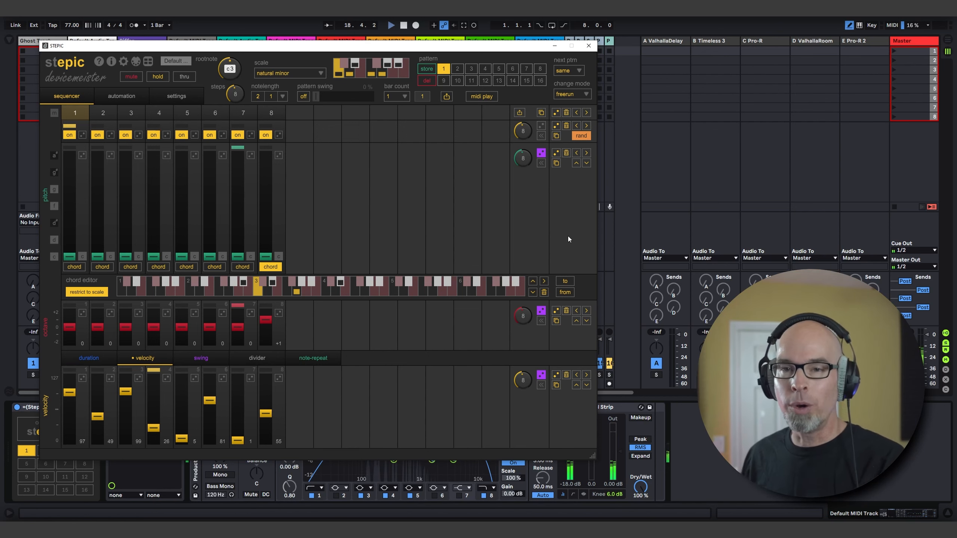
pyautogui.click(593, 49)
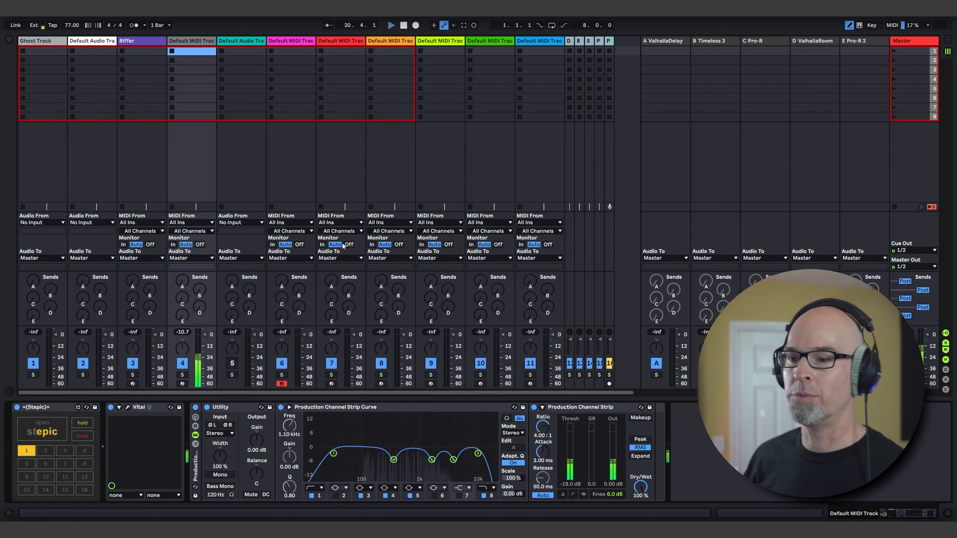
# - Examine the effects page of the Vital synth while the sequence plays, and close the synth
pyautogui.click(128, 408)
pyautogui.click(138, 77)
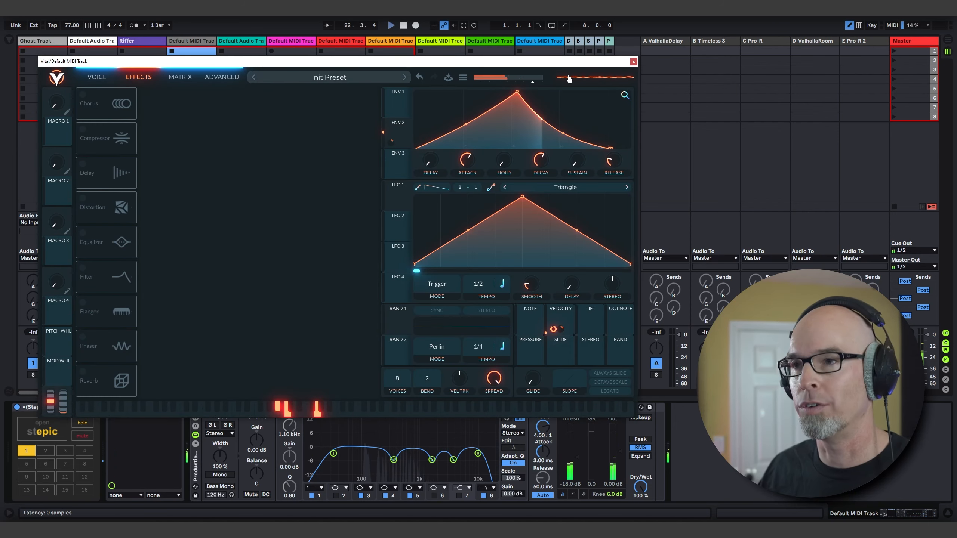
pyautogui.click(633, 61)
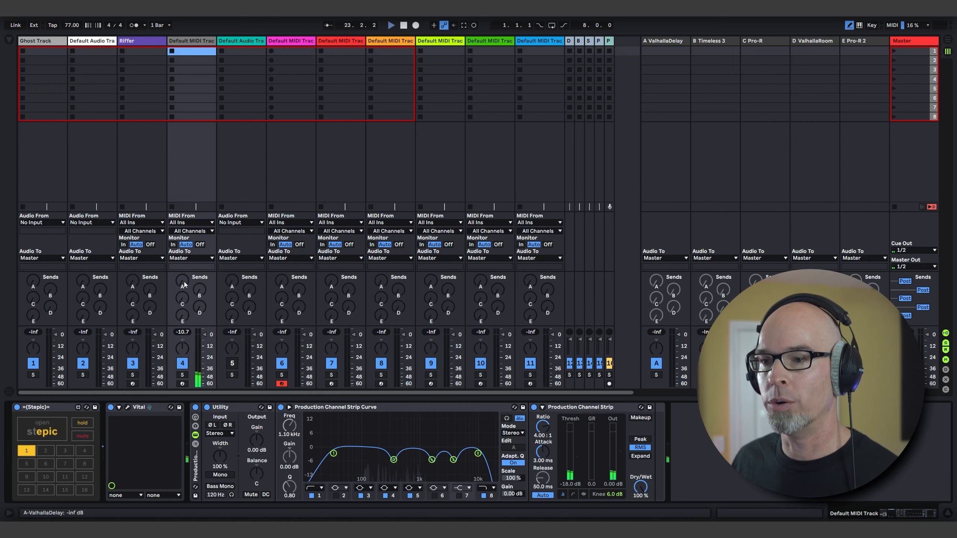
pyautogui.click(190, 257)
pyautogui.click(195, 340)
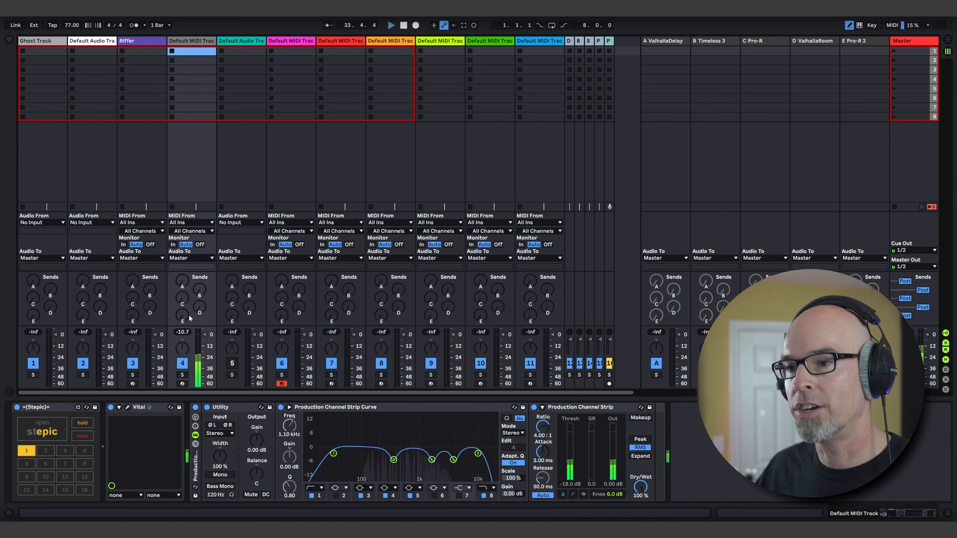
# - Send the pad track to the ValhallaDelay return at about -8.6 dB, and look over the delay's settings
pyautogui.moveTo(182, 281); pyautogui.dragTo(183, 260)
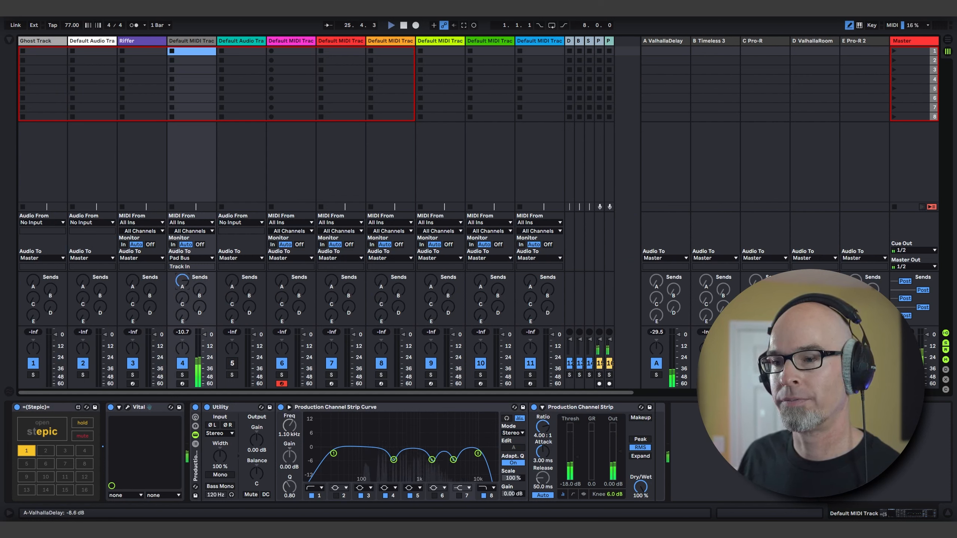
pyautogui.click(685, 42)
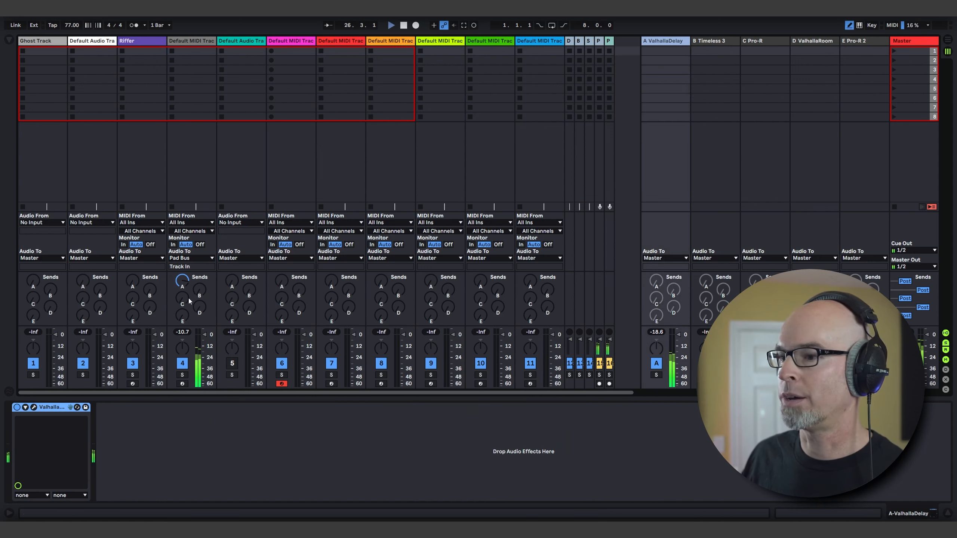
pyautogui.click(34, 407)
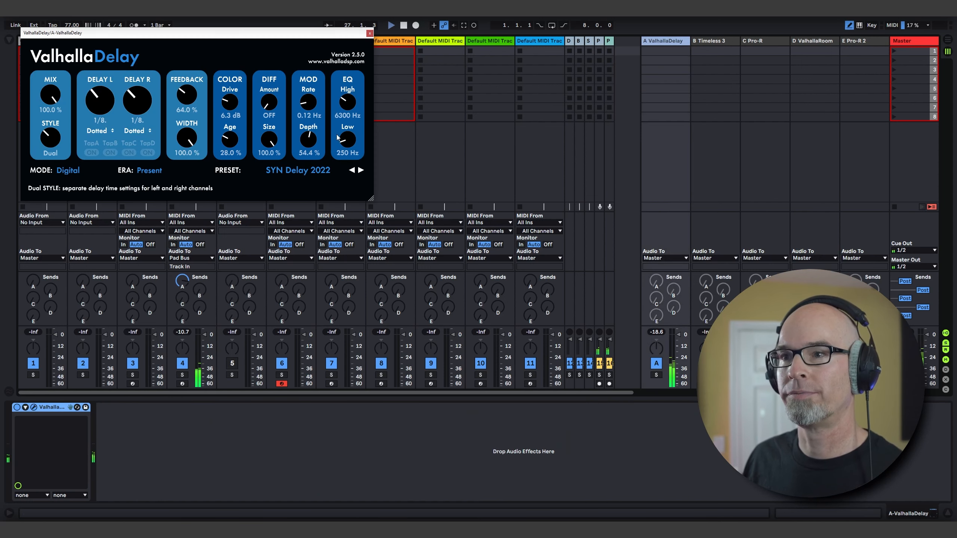
pyautogui.moveTo(208, 33); pyautogui.dragTo(257, 109)
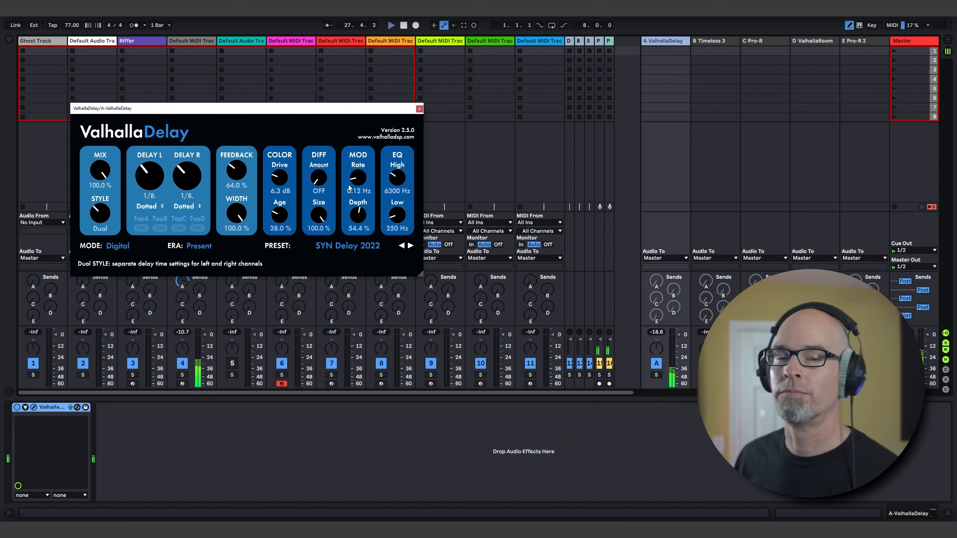
pyautogui.click(419, 109)
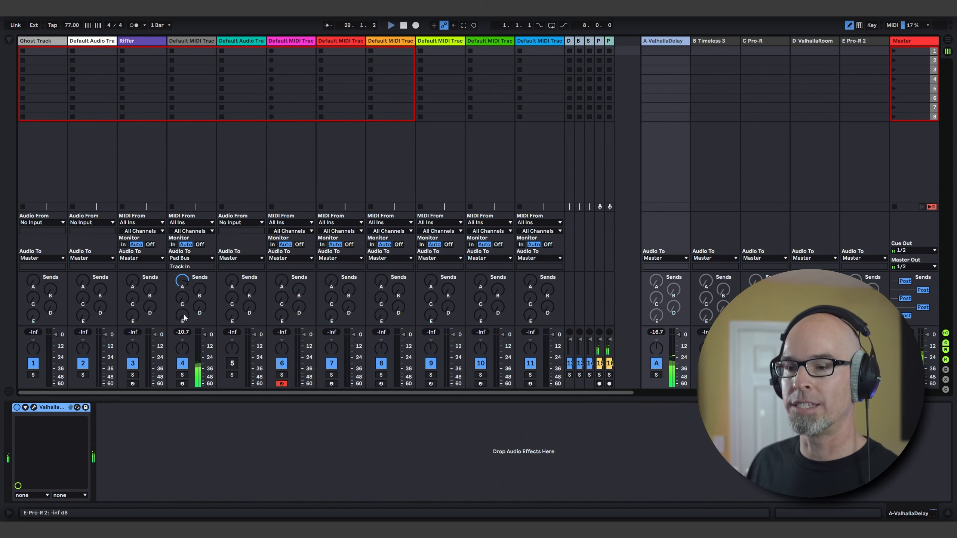
# - Raise the pad track's send to the Pro-R 2 reverb return, and look over the reverb's decay and EQ curves
pyautogui.moveTo(184, 314); pyautogui.dragTo(184, 289)
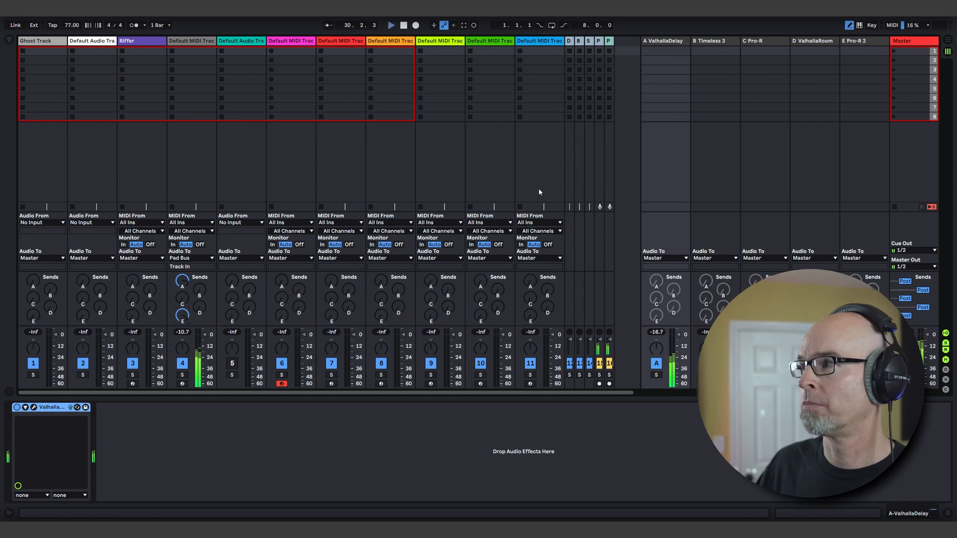
pyautogui.click(863, 40)
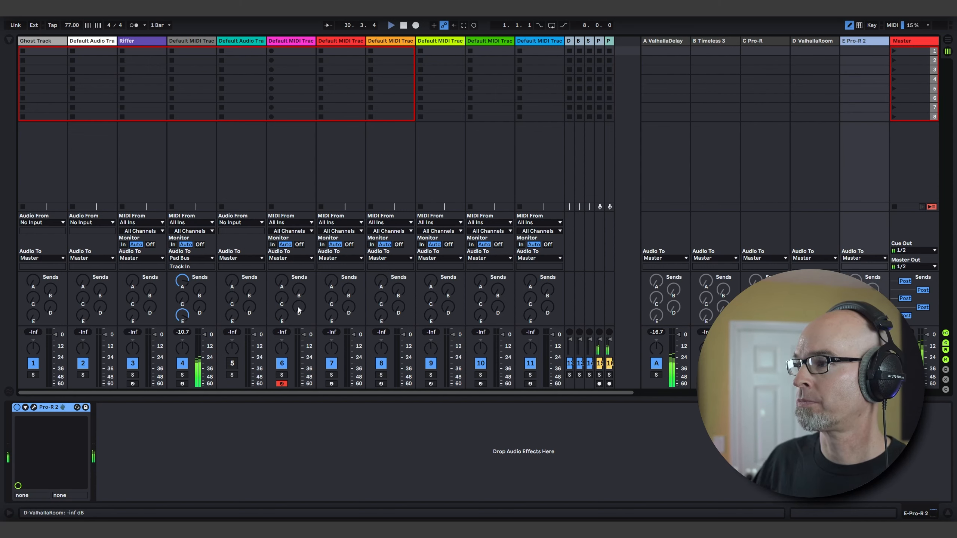
pyautogui.click(34, 407)
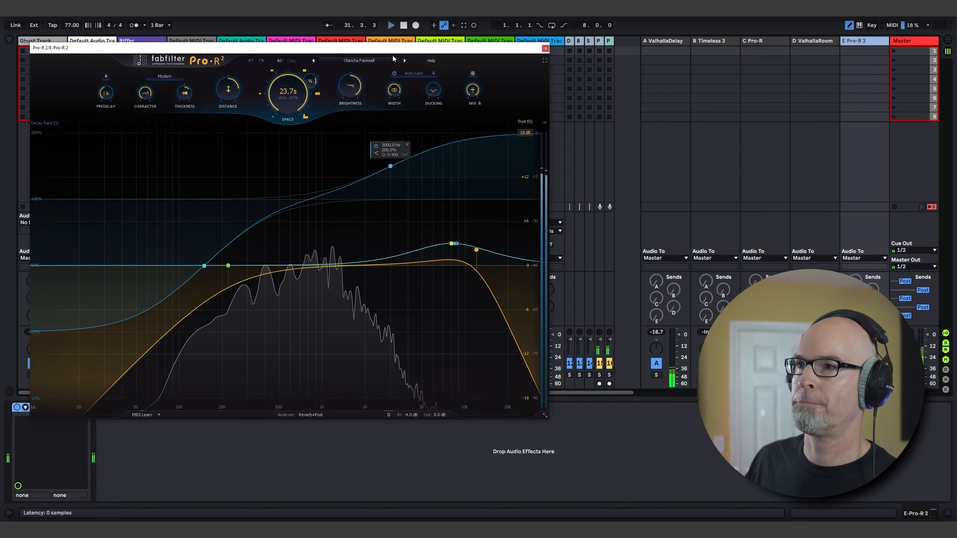
pyautogui.moveTo(390, 50); pyautogui.dragTo(415, 79)
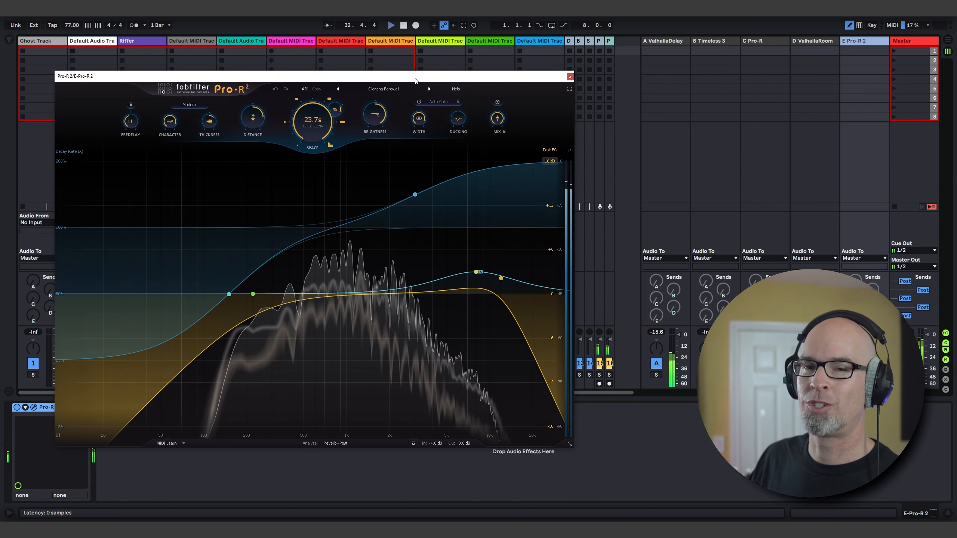
pyautogui.click(570, 76)
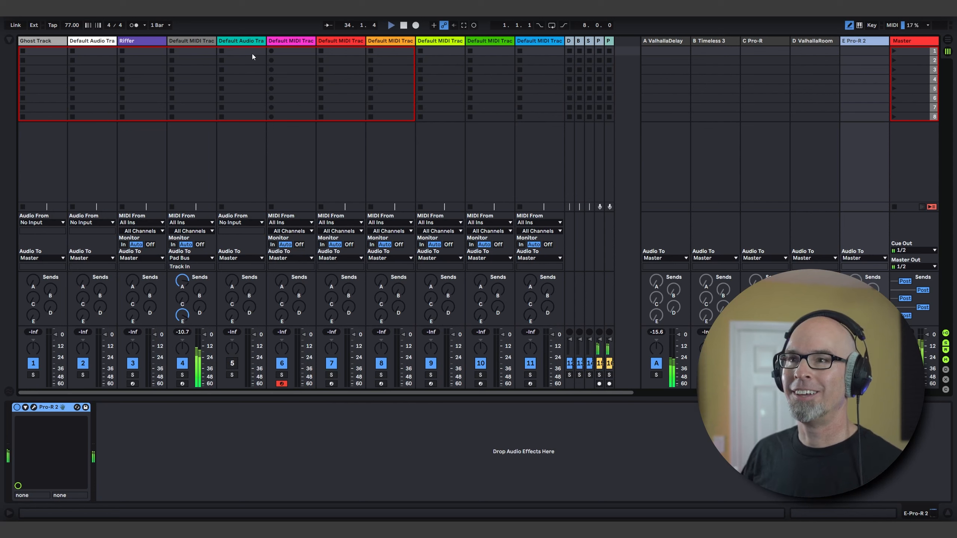
# - Turn on oscillator 2 in the pad track's Vital and load the Factory Basic Shapes wavetable at frame 80
pyautogui.click(200, 43)
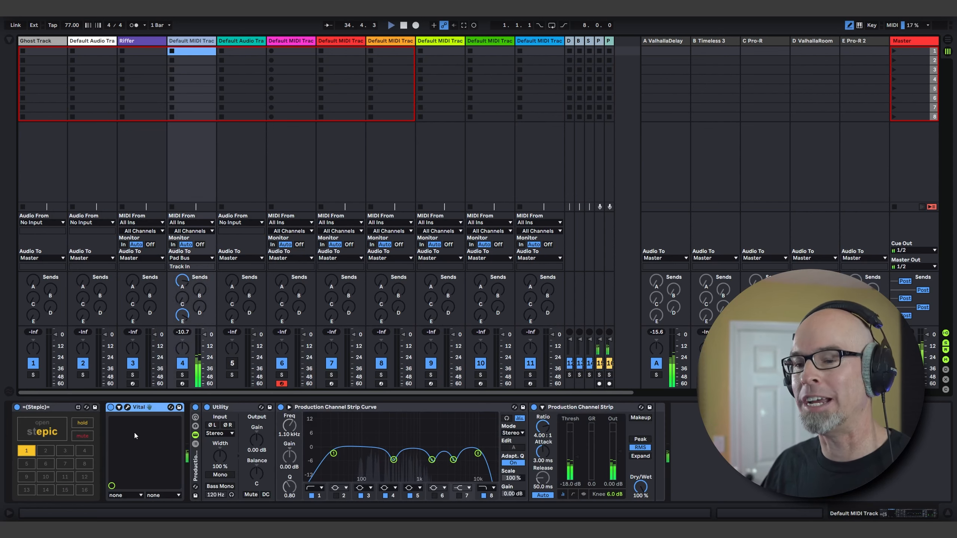
pyautogui.click(127, 407)
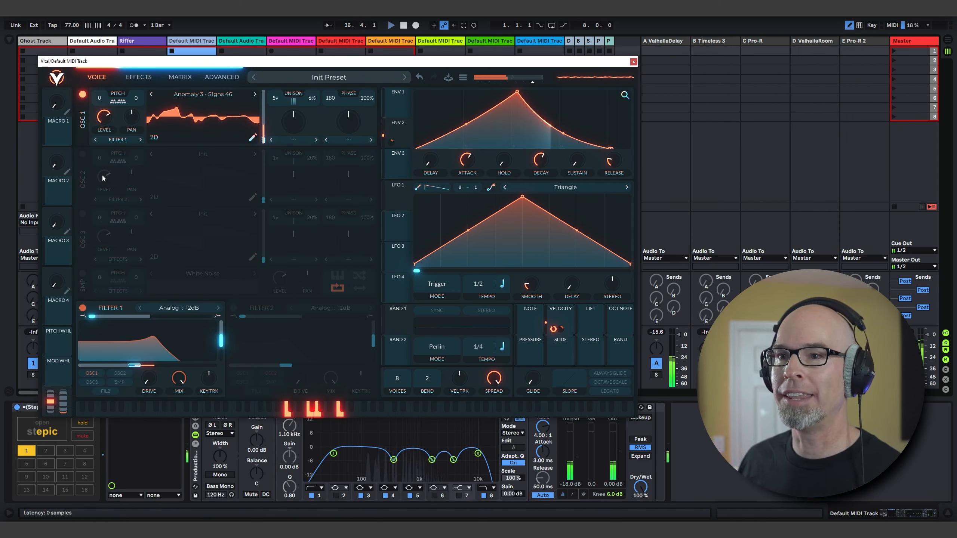
pyautogui.click(83, 154)
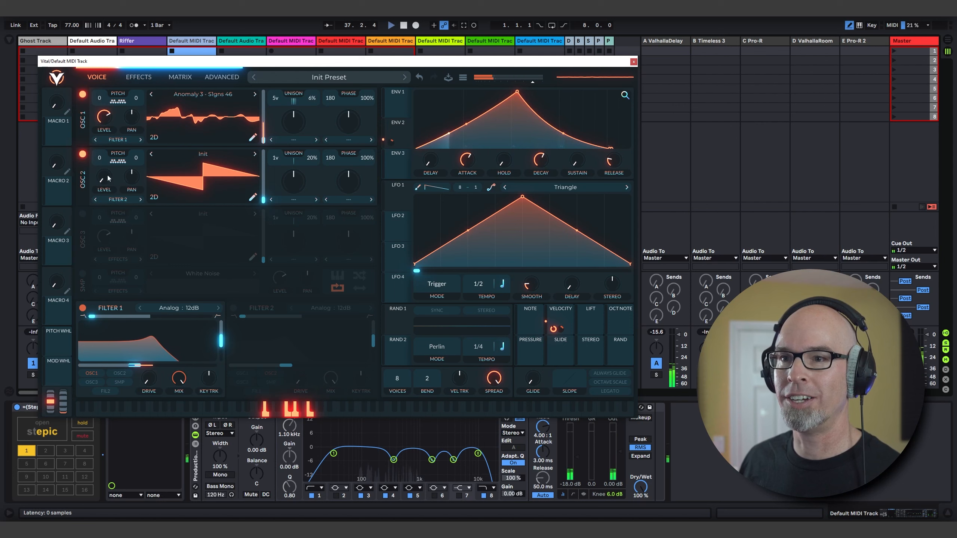
pyautogui.click(177, 155)
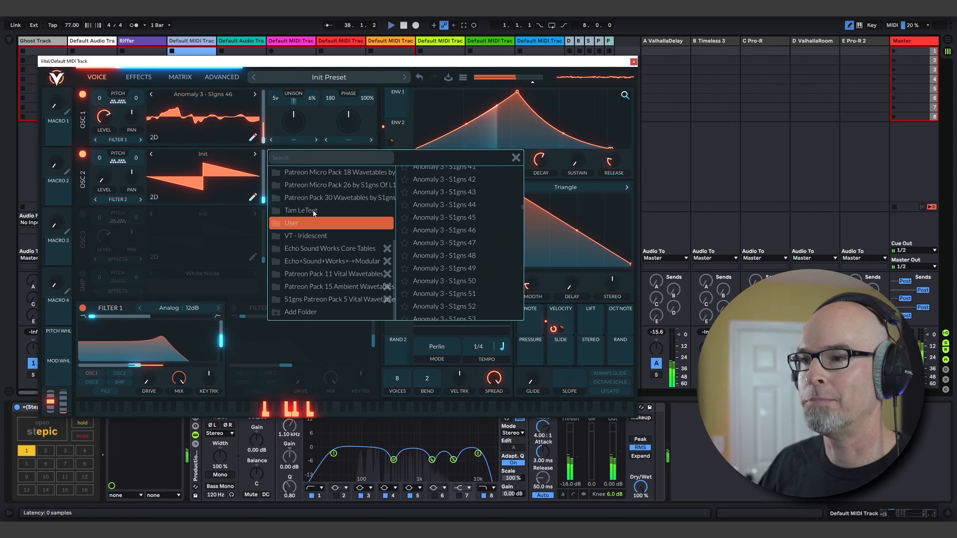
pyautogui.scroll(5, 337, 199)
pyautogui.click(318, 287)
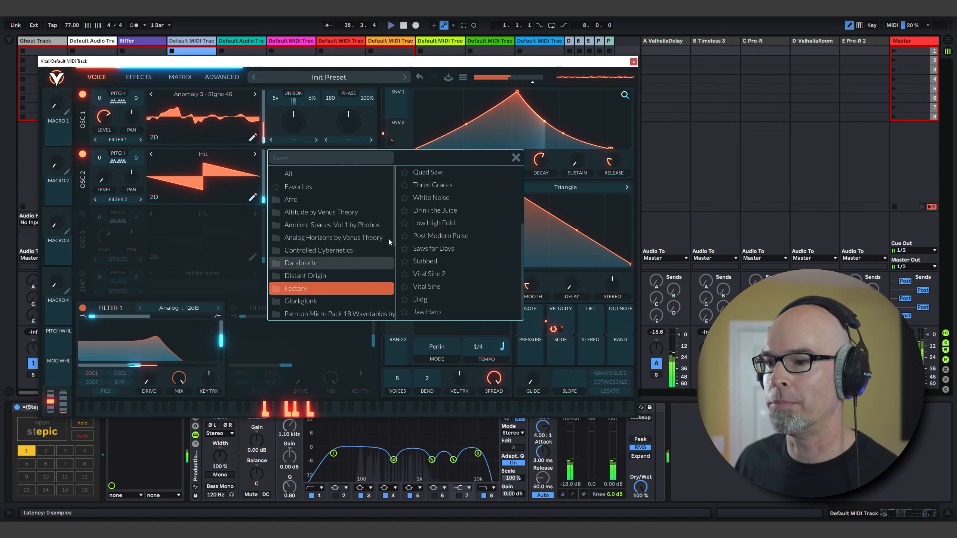
pyautogui.scroll(3, 449, 202)
pyautogui.click(438, 179)
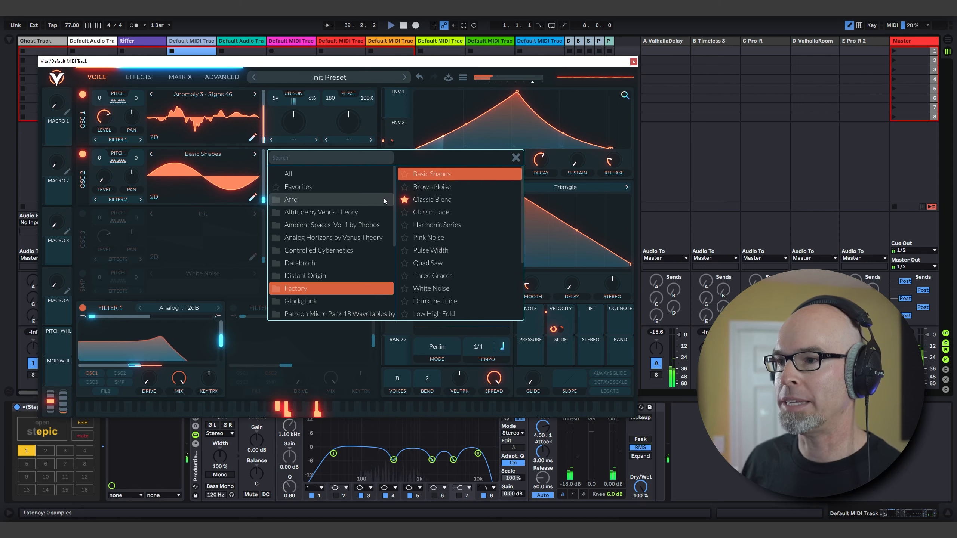
pyautogui.moveTo(263, 199); pyautogui.dragTo(264, 185)
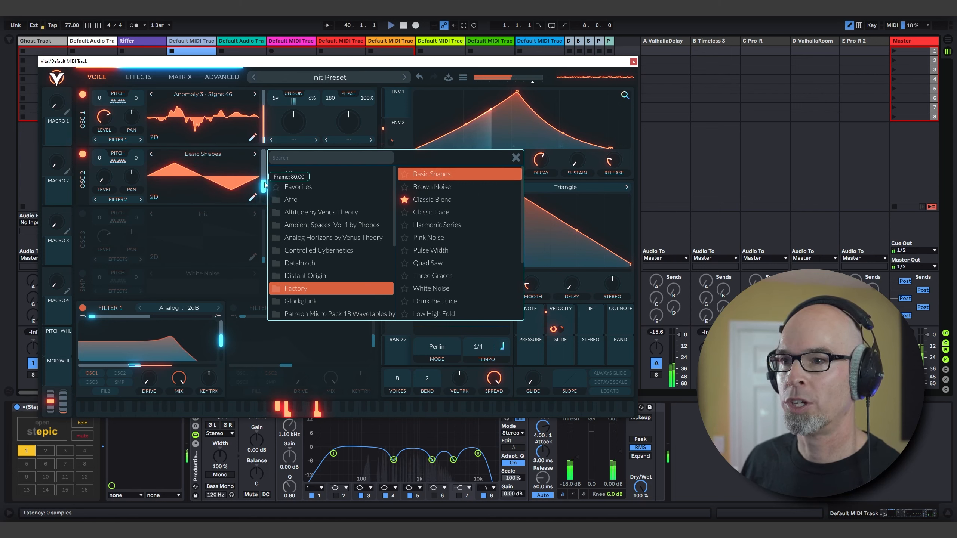
pyautogui.click(515, 157)
# - Transpose oscillator 2 to -12 semitones and raise its level slightly above zero
pyautogui.moveTo(102, 161); pyautogui.dragTo(102, 163)
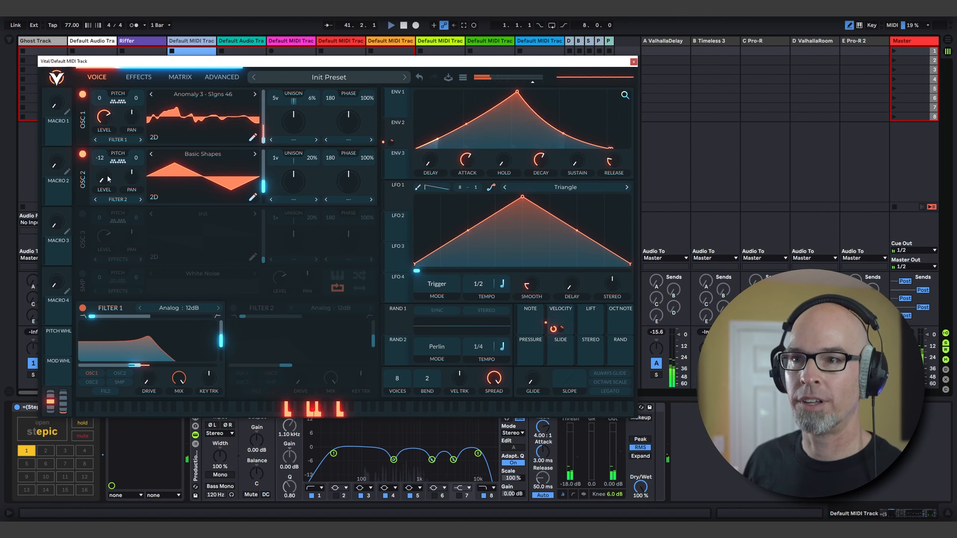
pyautogui.moveTo(106, 176); pyautogui.dragTo(114, 171)
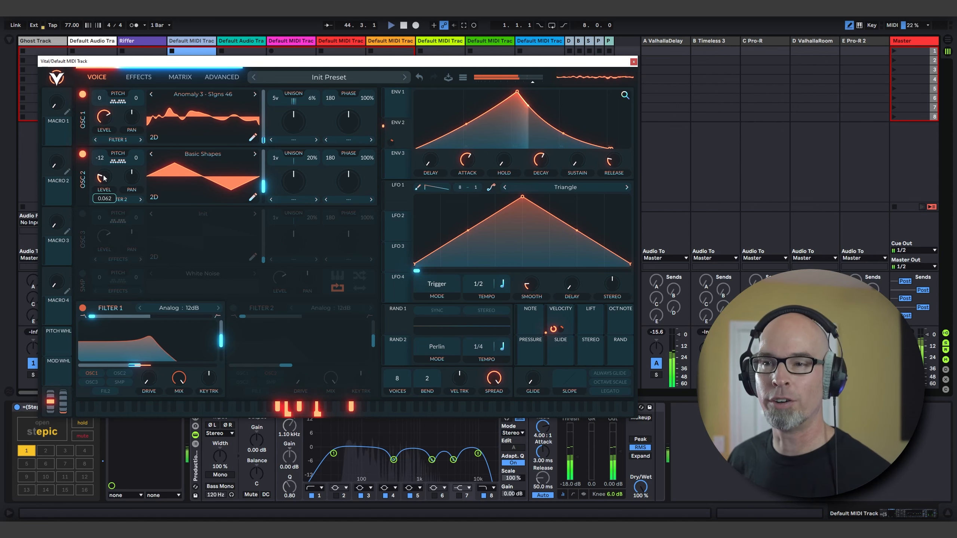
pyautogui.moveTo(104, 178); pyautogui.dragTo(108, 182)
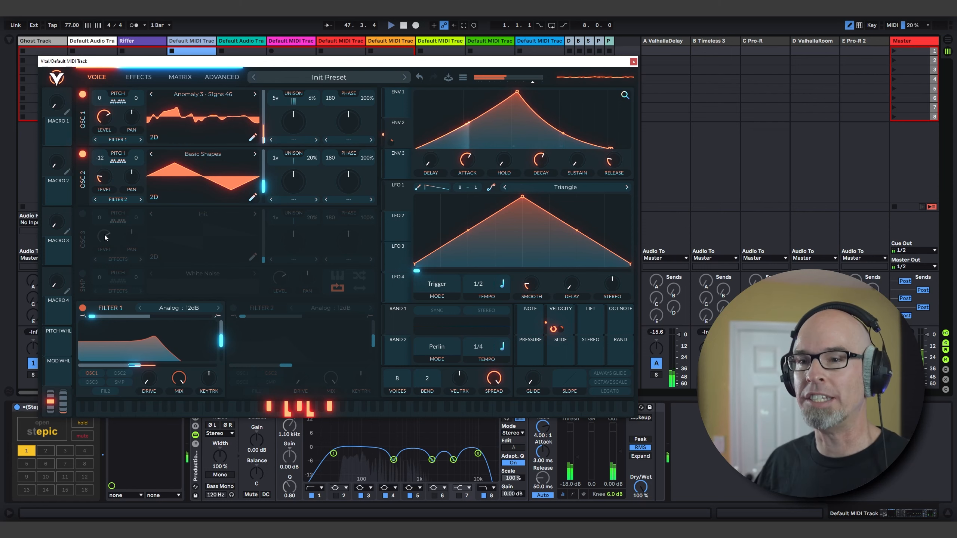
# - Turn on oscillator 3 and load the wavetable Patreon Pack 30 - S1gns WT13 from the Patreon Pack 30 folder
pyautogui.click(81, 214)
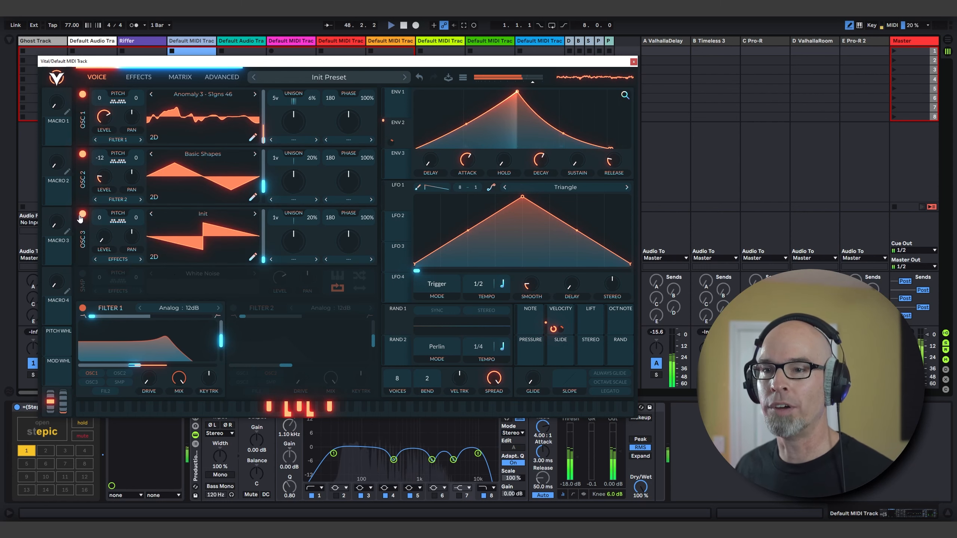
pyautogui.click(181, 214)
pyautogui.scroll(-5, 320, 310)
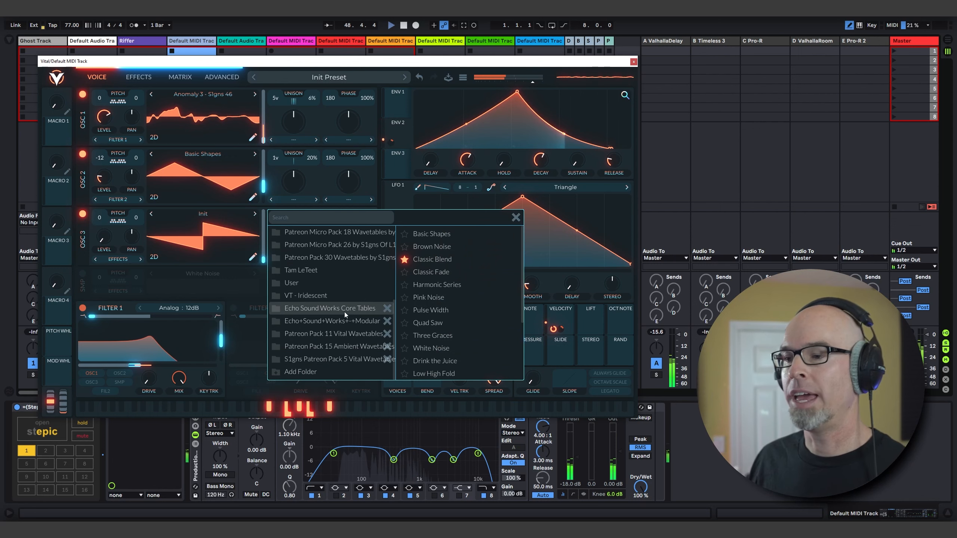
pyautogui.click(325, 281)
pyautogui.scroll(3, 331, 263)
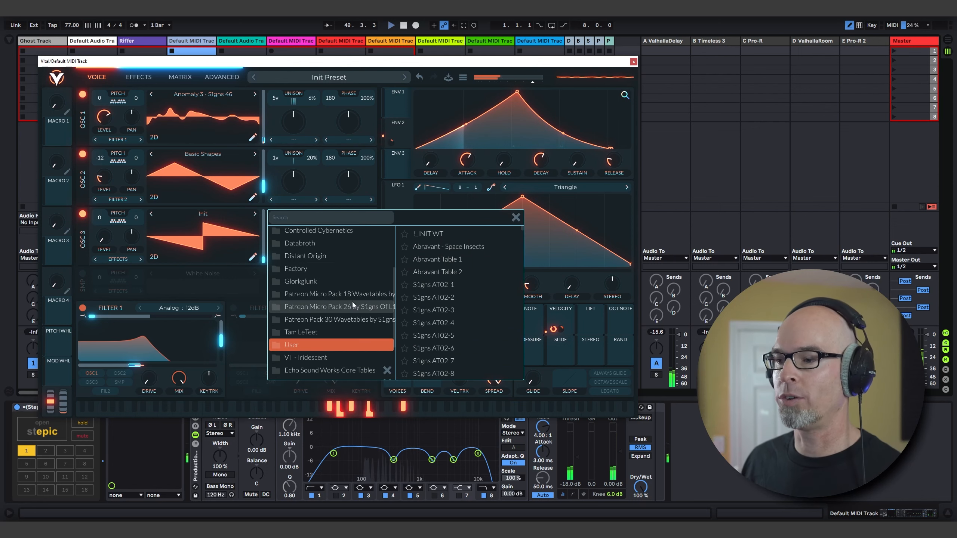
pyautogui.click(336, 320)
pyautogui.scroll(-2, 475, 315)
pyautogui.click(475, 315)
pyautogui.click(465, 288)
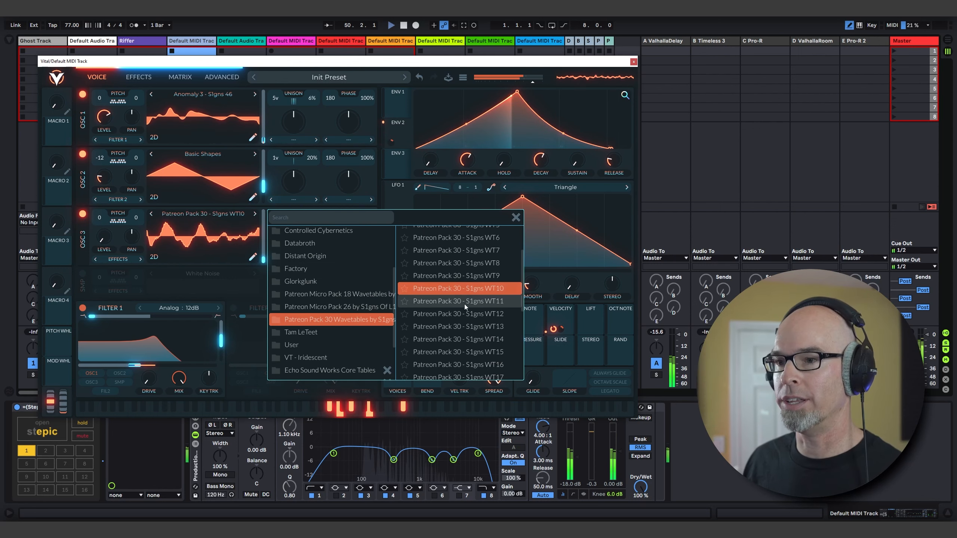
pyautogui.click(466, 326)
pyautogui.moveTo(264, 247)
pyautogui.mouseDown()
pyautogui.moveTo(269, 216)
pyautogui.moveTo(275, 259)
pyautogui.mouseUp()
pyautogui.click(516, 217)
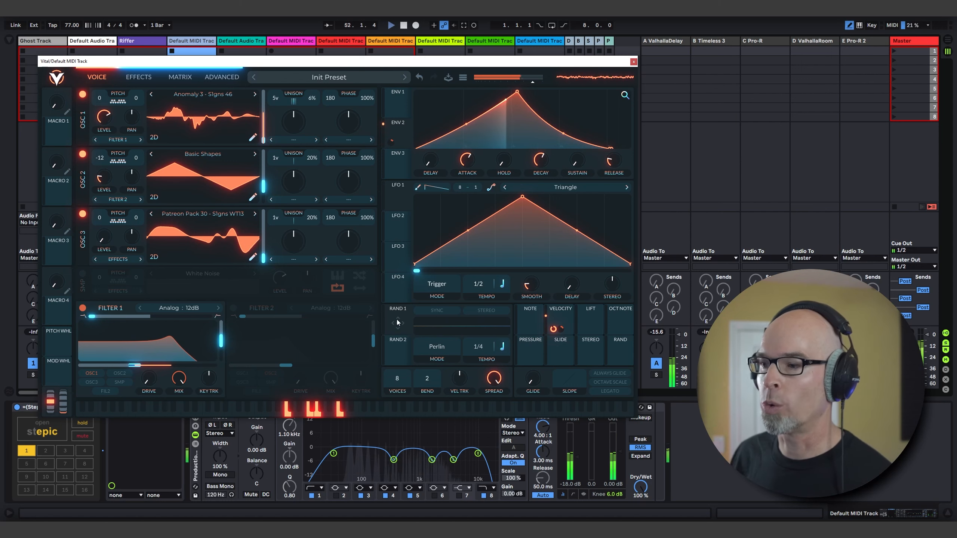
# - Modulate oscillator 3's wavetable position with Random 1, set to a 2/1 tempo with sync on
pyautogui.moveTo(397, 323); pyautogui.dragTo(205, 236)
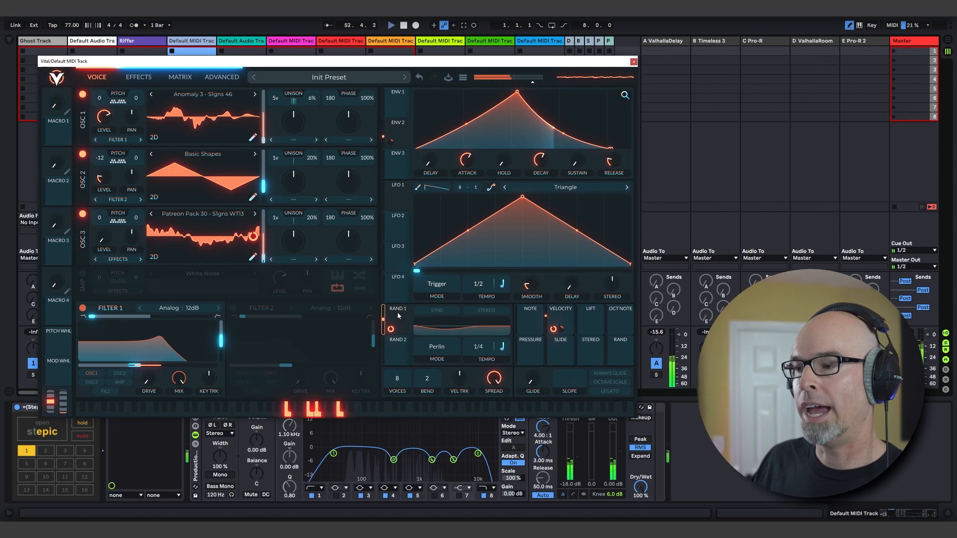
pyautogui.moveTo(473, 347); pyautogui.dragTo(478, 367)
pyautogui.click(441, 318)
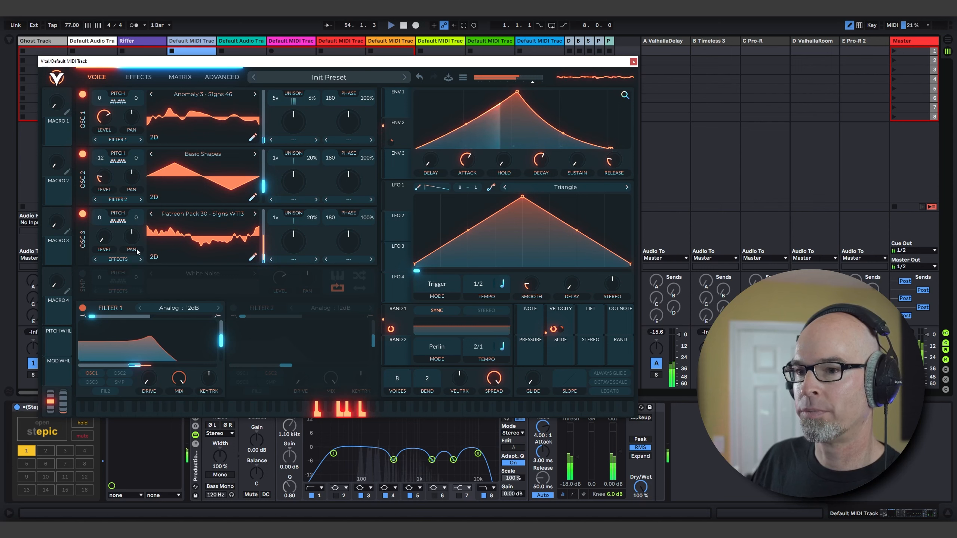
# - Route oscillator 2 into Filter 1 as well, bring oscillator 3's level up slightly, and close Vital
pyautogui.click(119, 373)
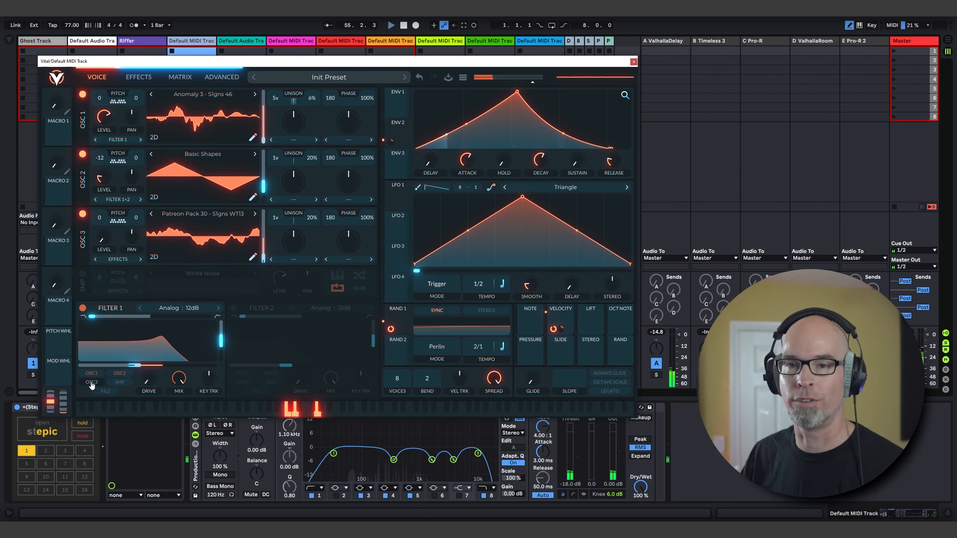
pyautogui.moveTo(105, 237)
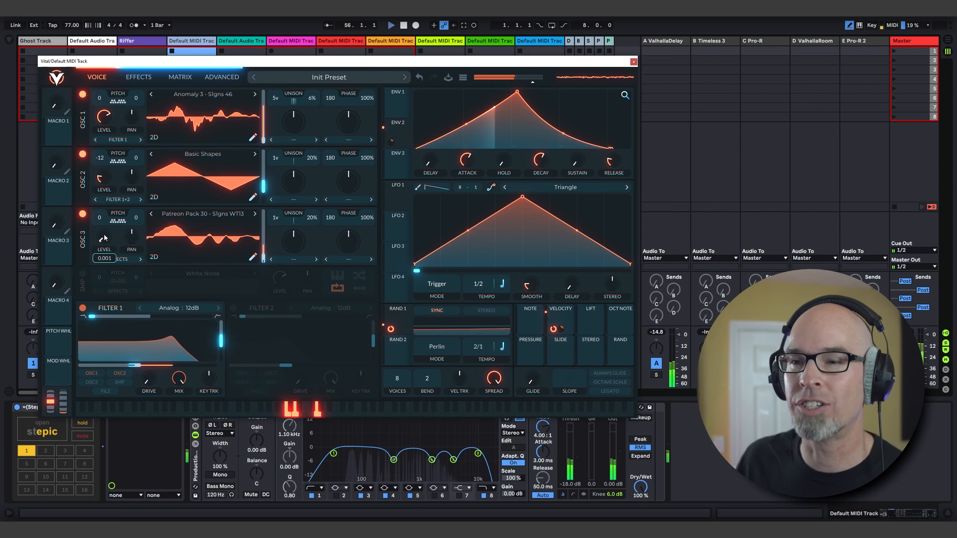
pyautogui.moveTo(105, 237); pyautogui.dragTo(105, 225)
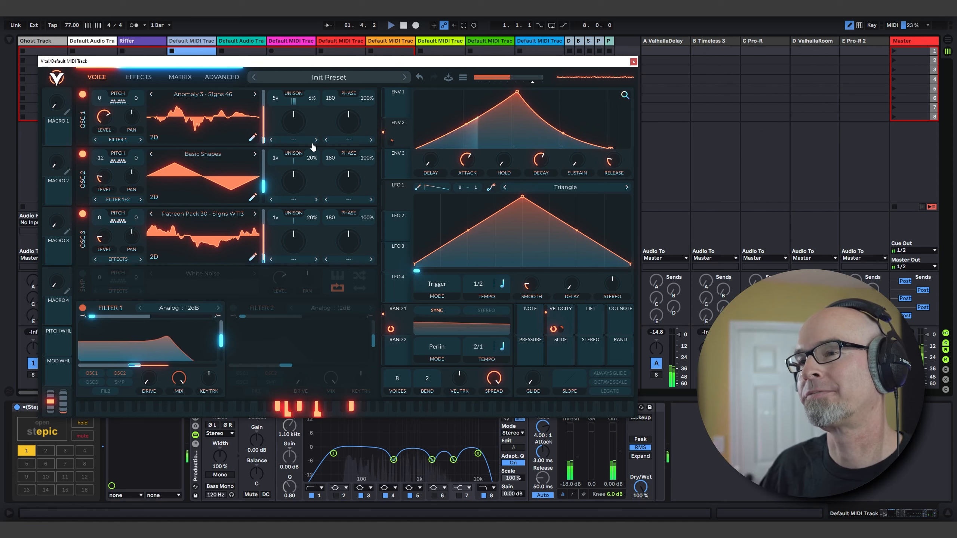
pyautogui.click(633, 61)
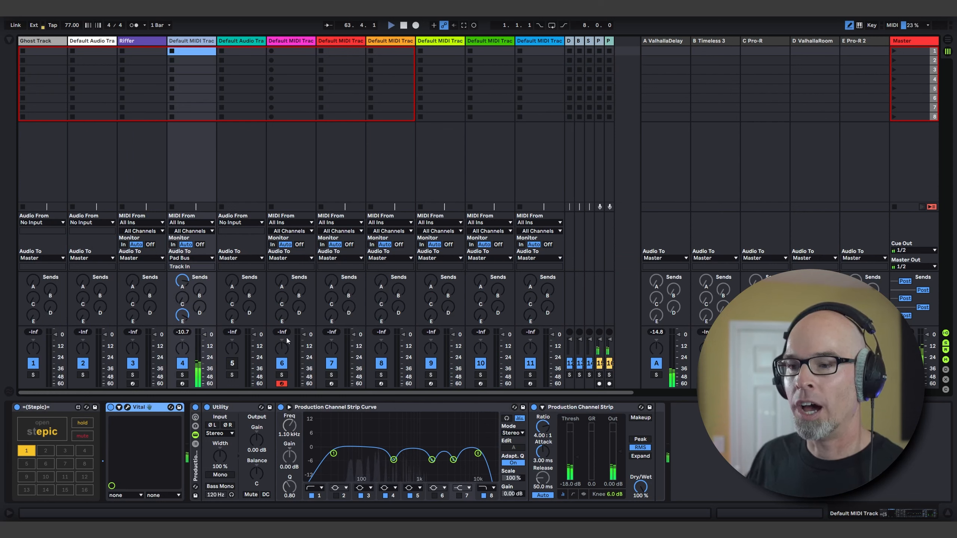
# - Review the running chord sequence in the Stepic window, close it, and select the audio track beside the pad track
pyautogui.click(182, 315)
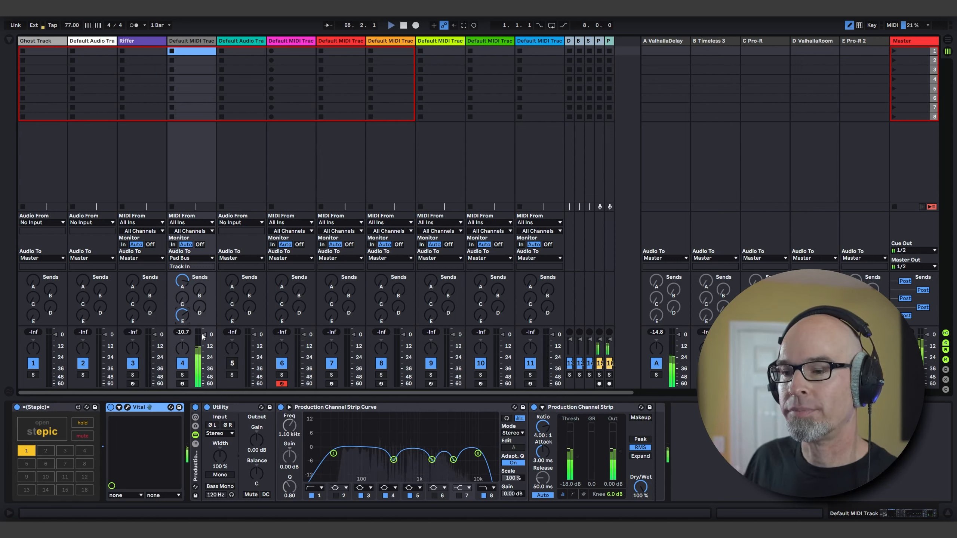
pyautogui.click(52, 430)
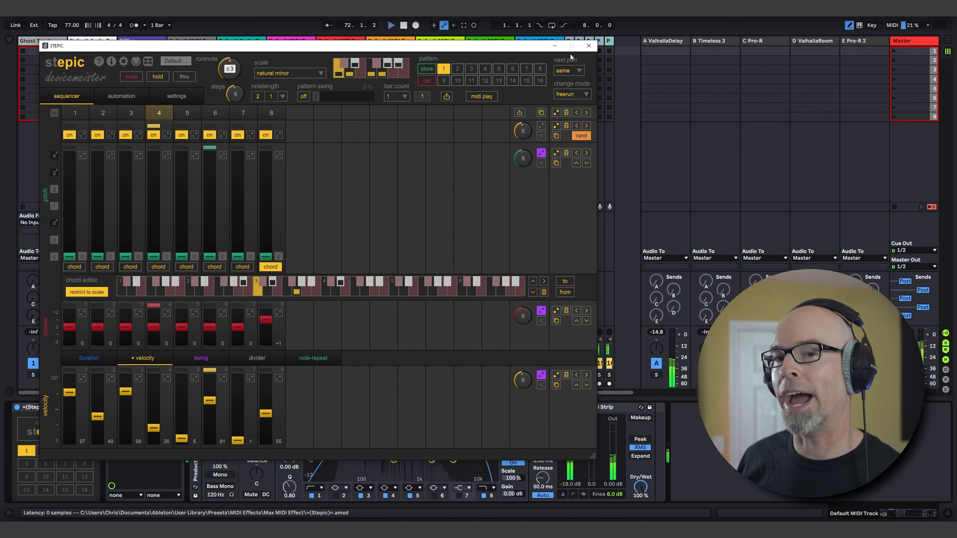
pyautogui.click(586, 47)
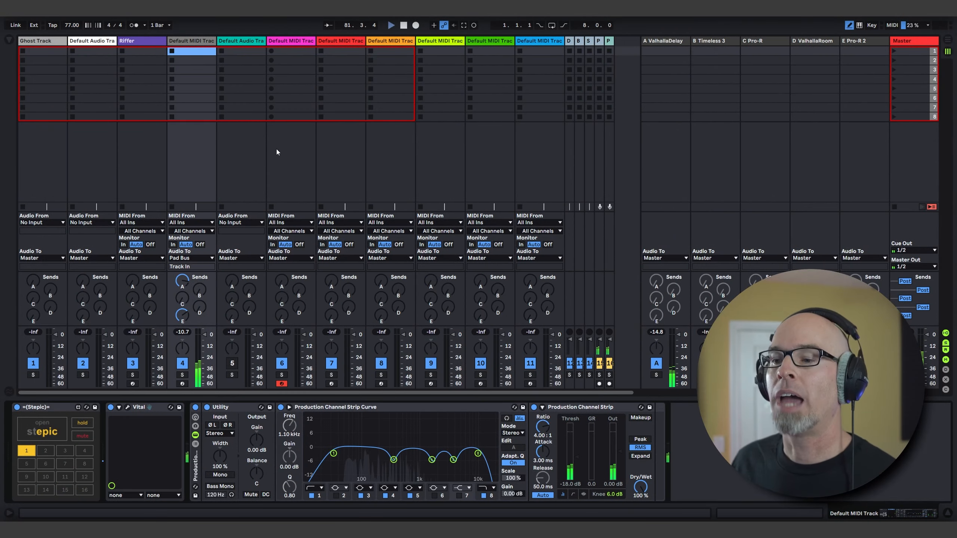
pyautogui.click(247, 42)
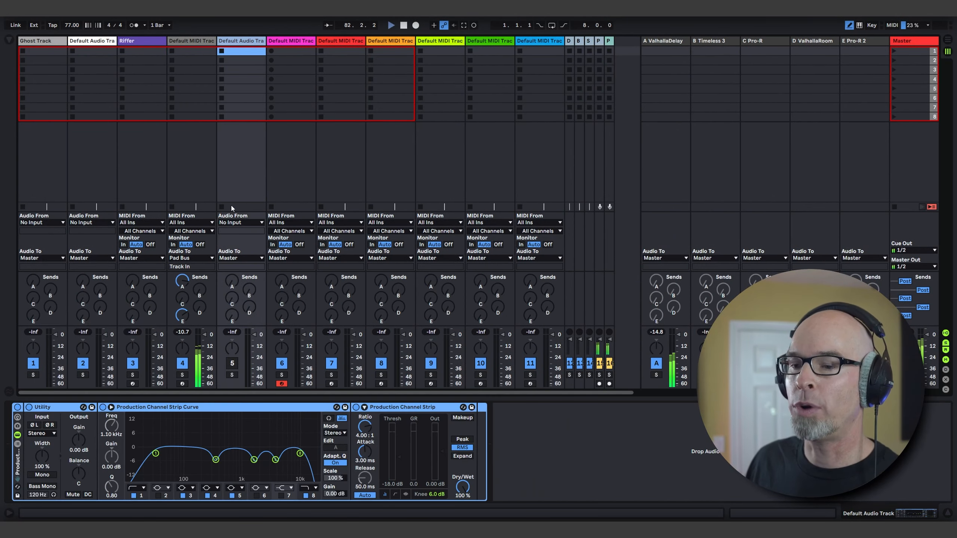
# - Set audio track 5's input to Resampling and arm it for recording
pyautogui.click(199, 42)
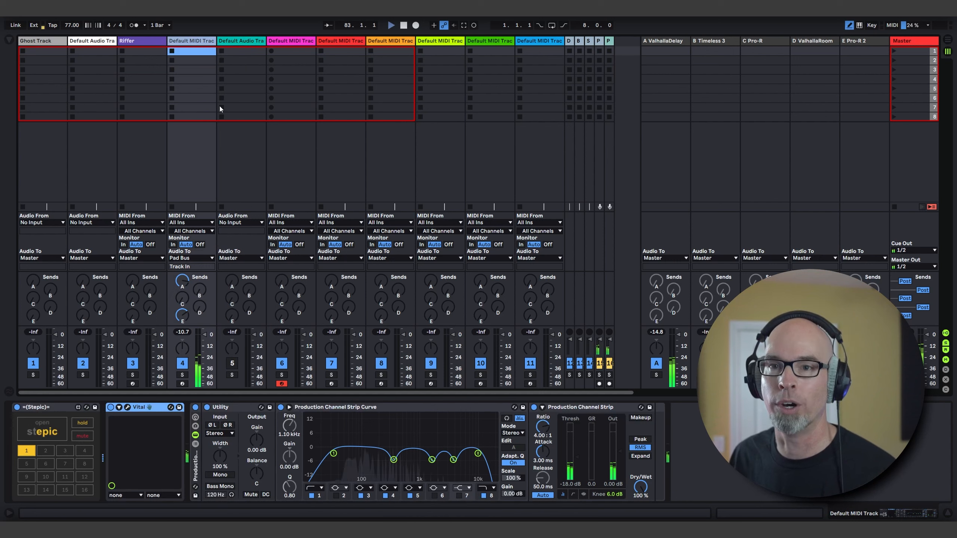
pyautogui.click(241, 44)
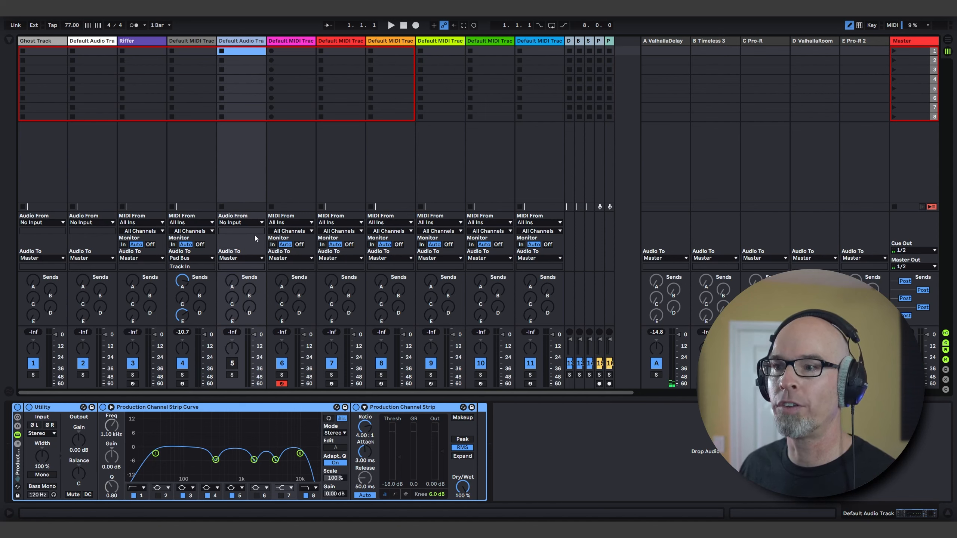
pyautogui.click(255, 222)
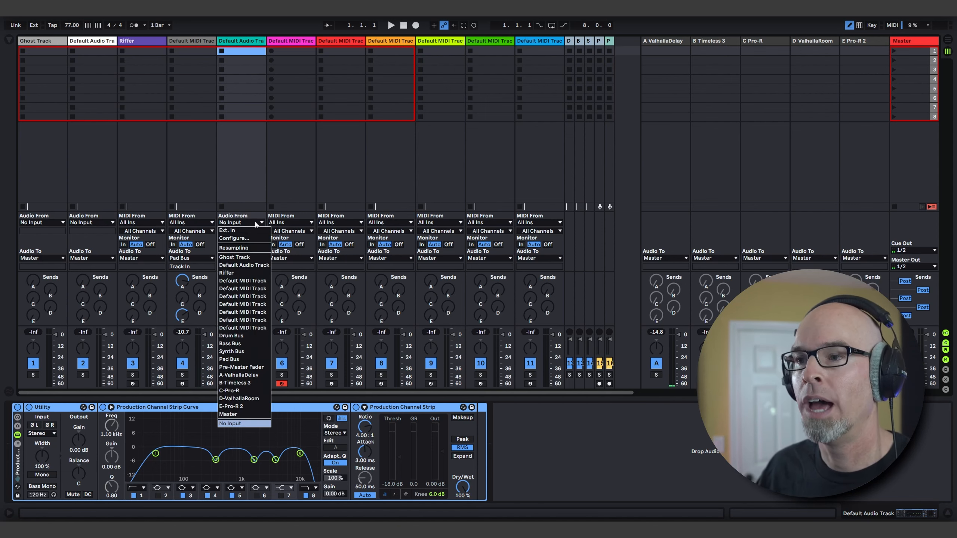
pyautogui.click(248, 250)
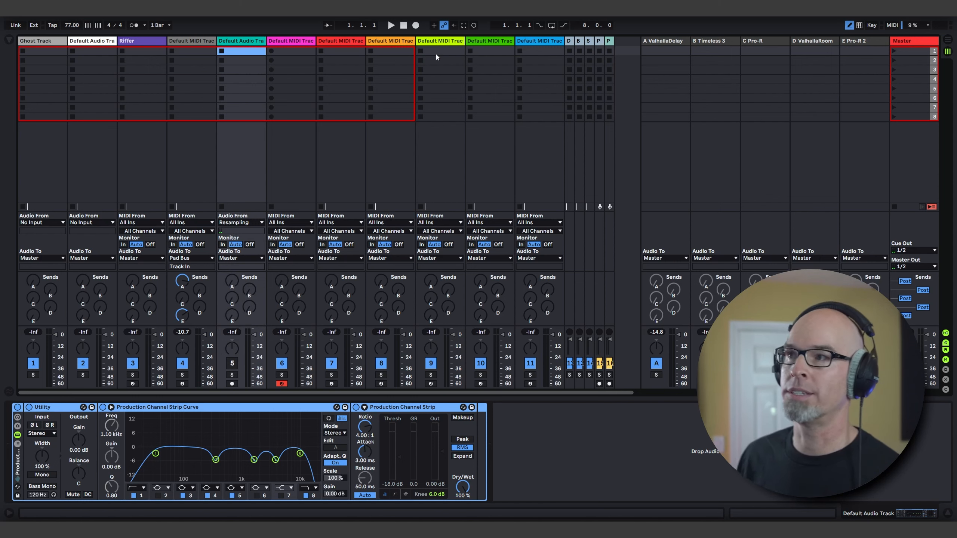
pyautogui.click(232, 384)
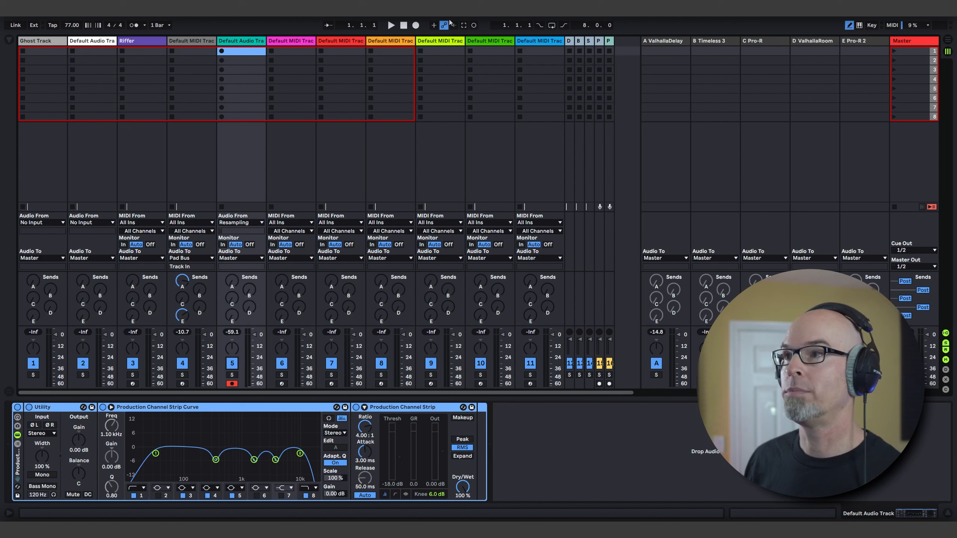
# - Record about 14 bars of the pad into track 5's first clip slot, end the recording, and mute the track
pyautogui.click(473, 26)
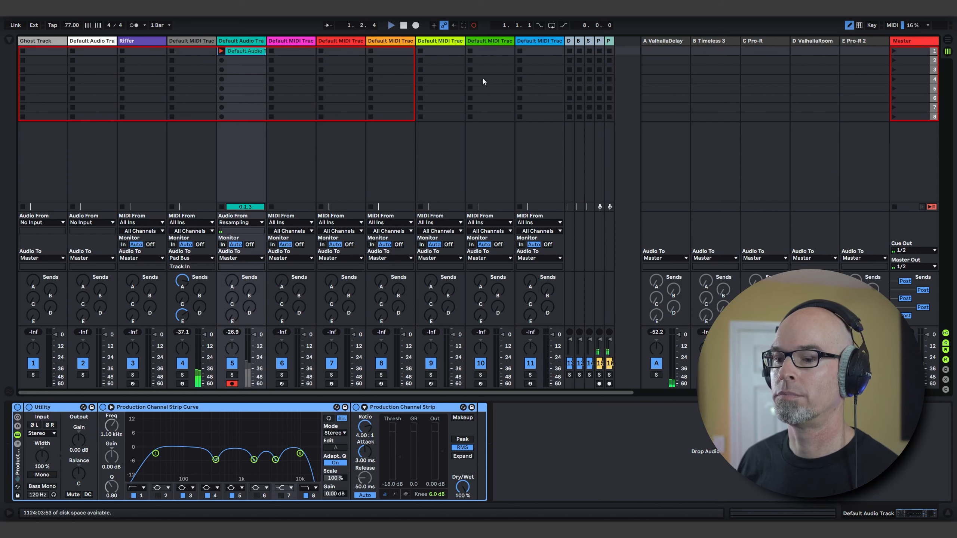
pyautogui.click(246, 54)
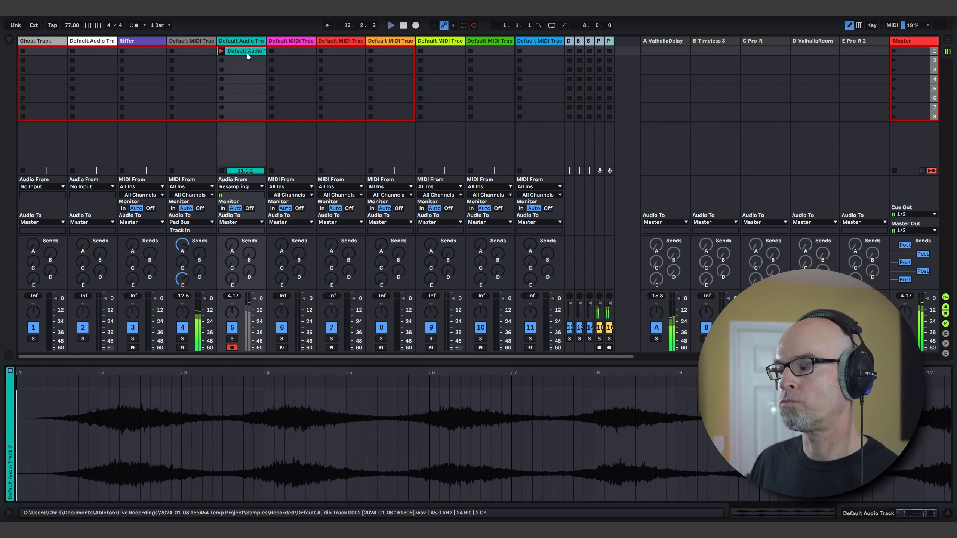
pyautogui.click(221, 51)
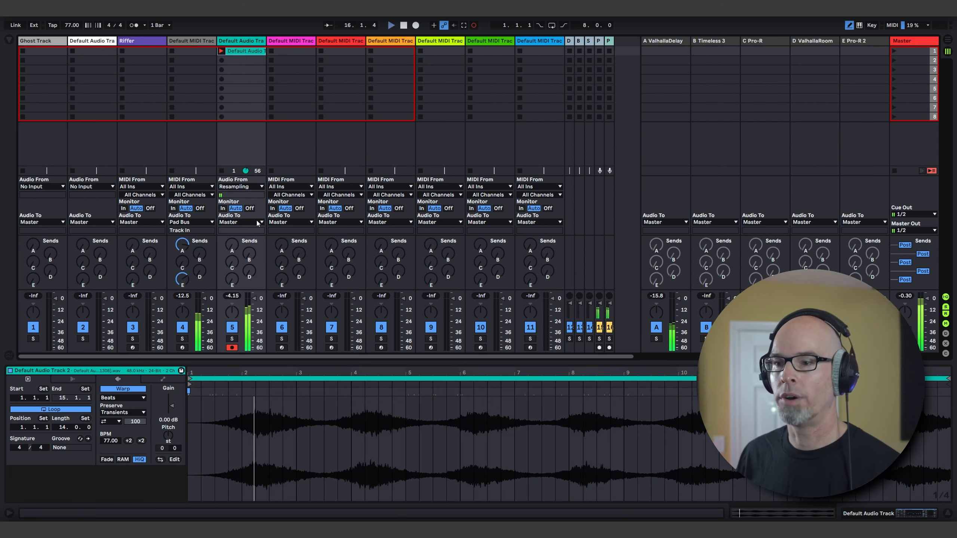
pyautogui.click(232, 327)
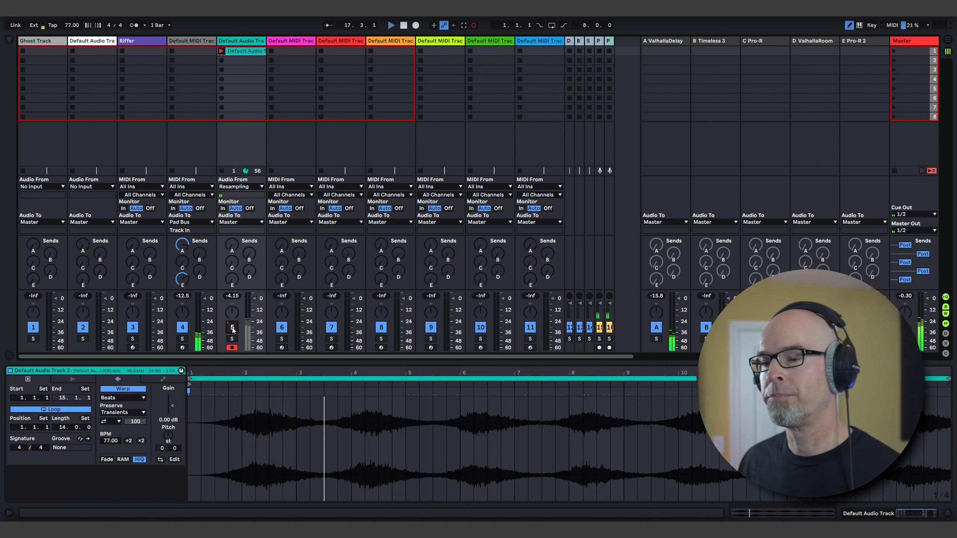
pyautogui.click(473, 26)
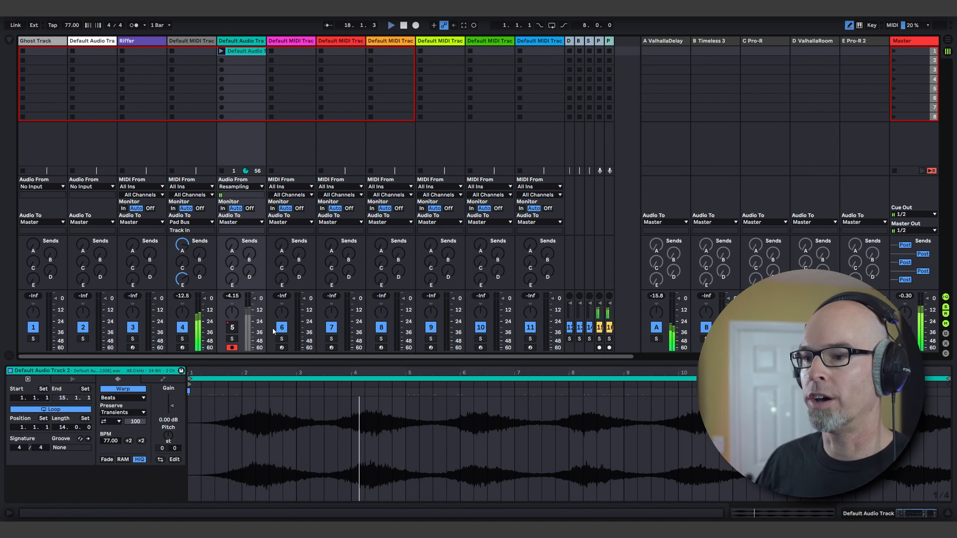
pyautogui.rightClick(231, 330)
pyautogui.click(251, 346)
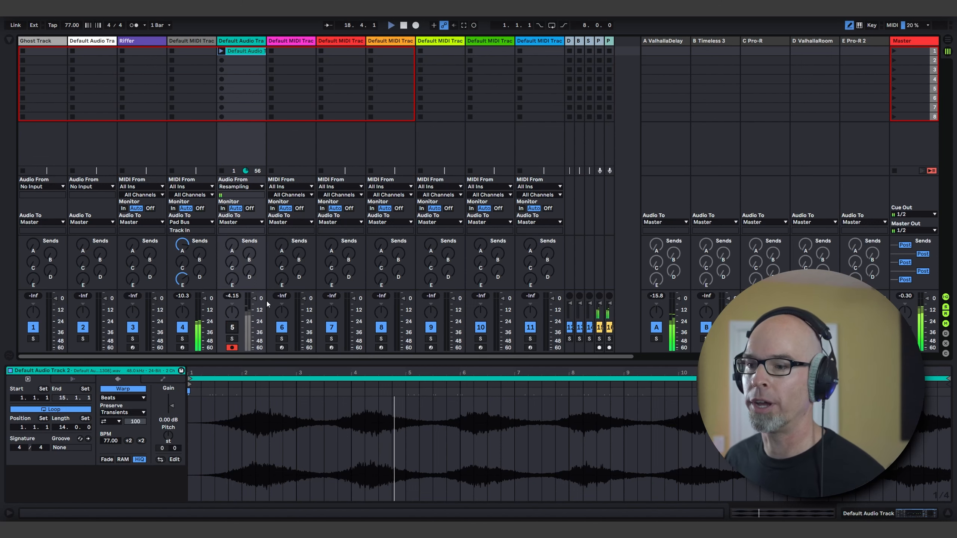
# - Load the Max for Live instrument Granulator II onto MIDI track 6 and reset that track's Utility gain to 0 dB
pyautogui.click(279, 40)
pyautogui.hotkey('shift', 'Tab')
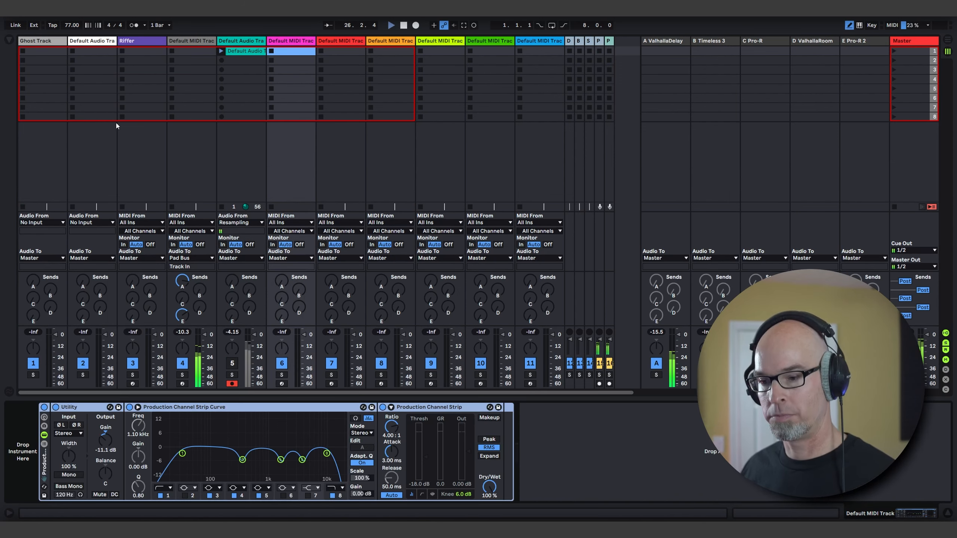
pyautogui.click(8, 40)
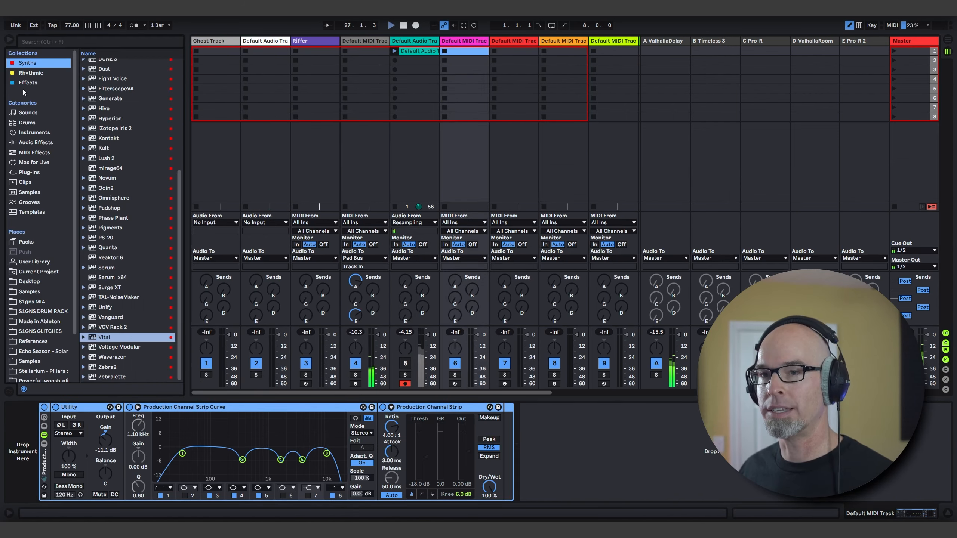
pyautogui.click(30, 165)
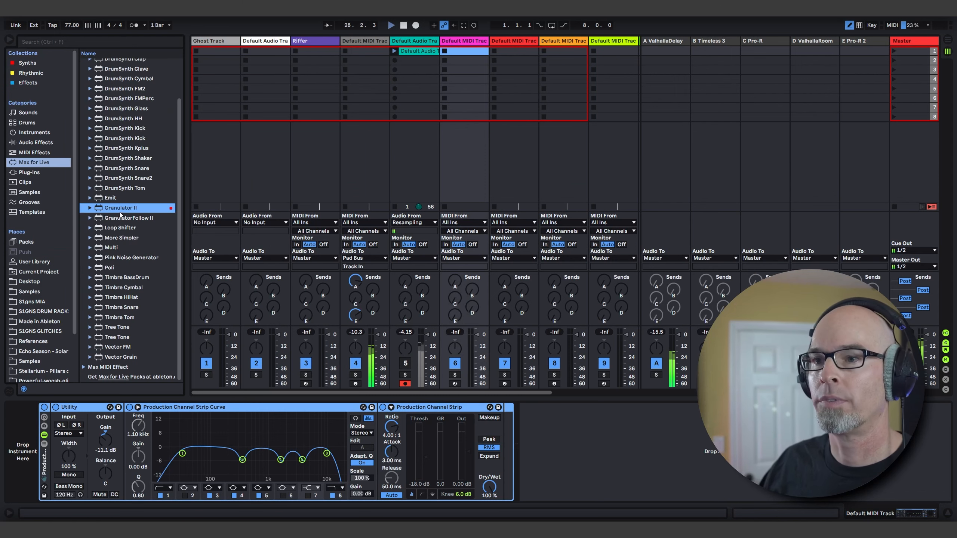
pyautogui.moveTo(92, 254); pyautogui.dragTo(25, 438)
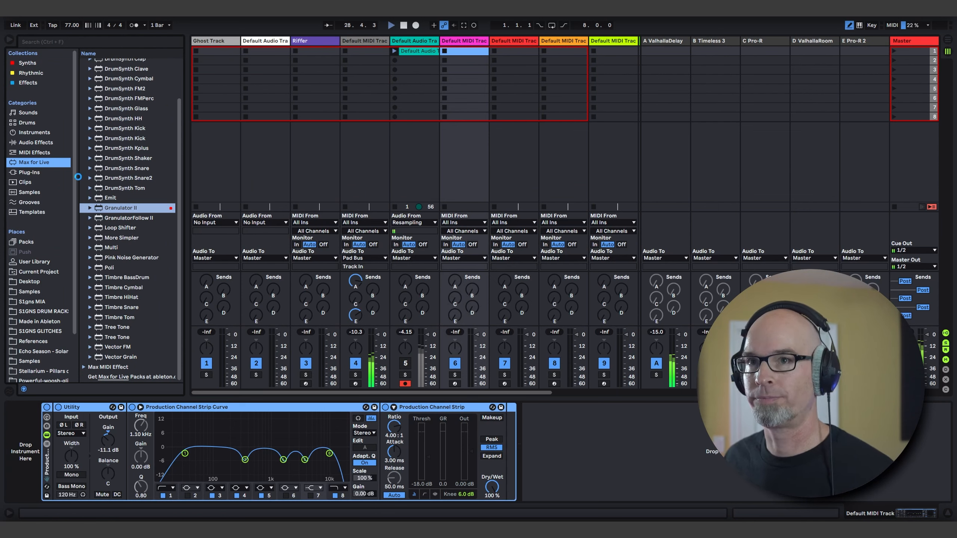
pyautogui.click(10, 40)
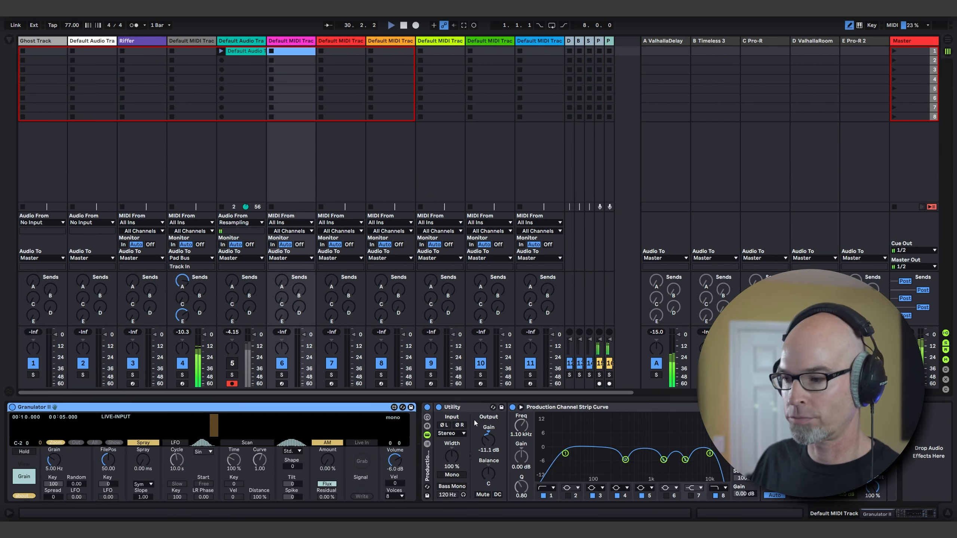
pyautogui.doubleClick(490, 441)
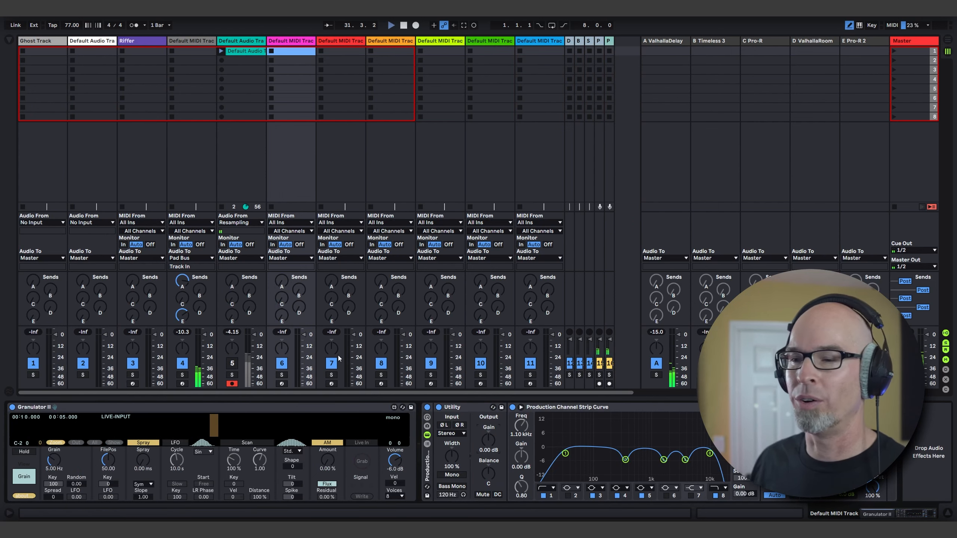
# - Mute the Vital pad track, load the resampled clip into Granulator II, and arm track 6
pyautogui.click(183, 364)
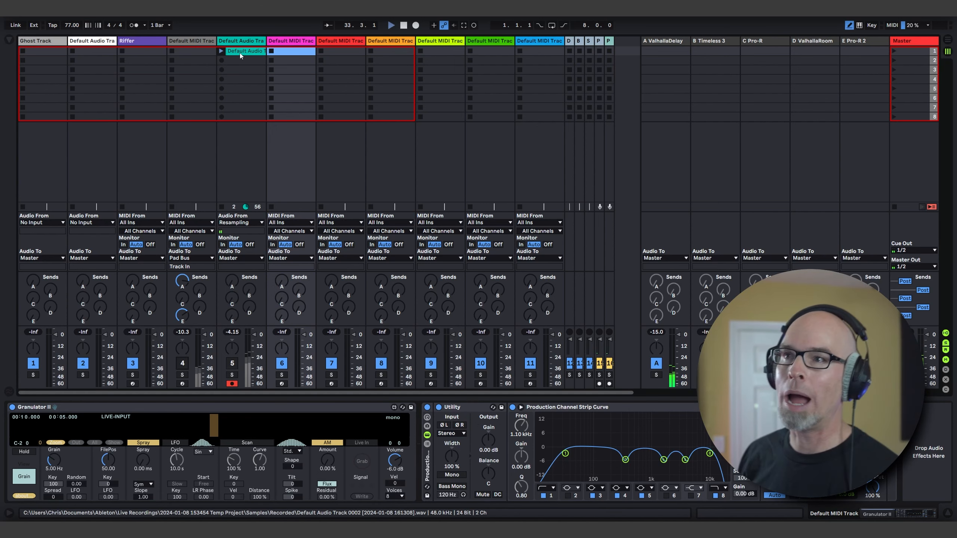
pyautogui.moveTo(239, 50); pyautogui.dragTo(202, 426)
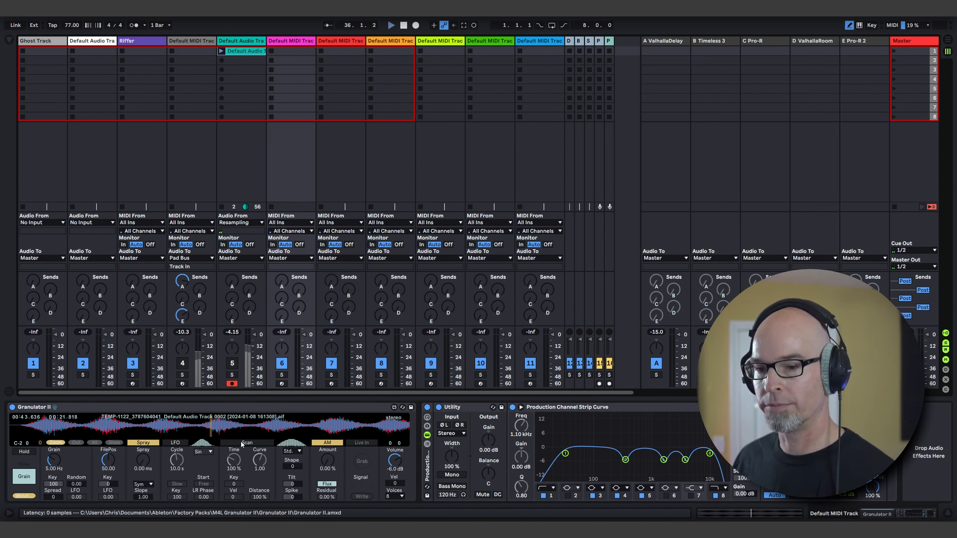
pyautogui.click(282, 383)
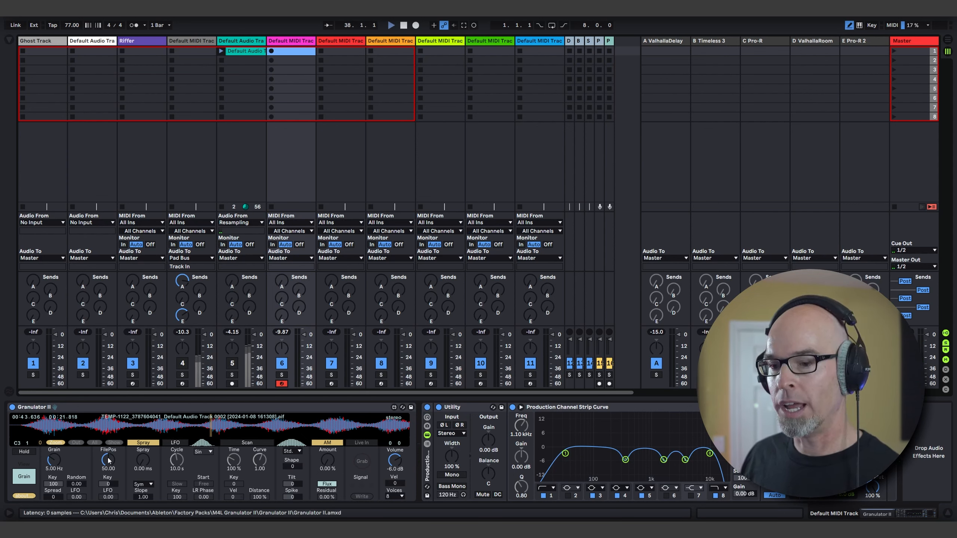
# - Turn on Granulator II's LFO with a 3.39 s cycle, give file position an LFO amount of 23.63, and raise the LR phase
pyautogui.moveTo(109, 460)
pyautogui.mouseDown()
pyautogui.moveTo(109, 491)
pyautogui.moveTo(108, 439)
pyautogui.moveTo(108, 472)
pyautogui.moveTo(109, 460)
pyautogui.mouseUp()
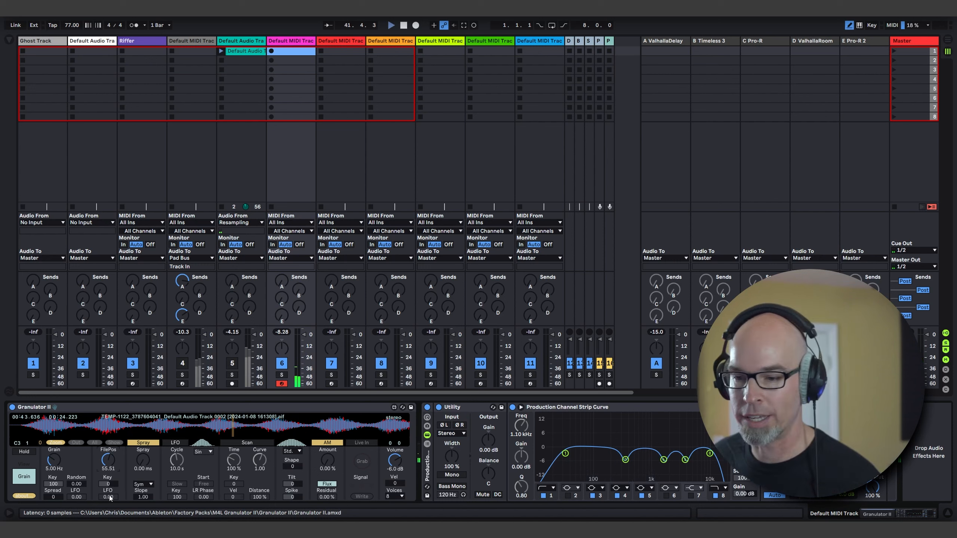
pyautogui.click(174, 442)
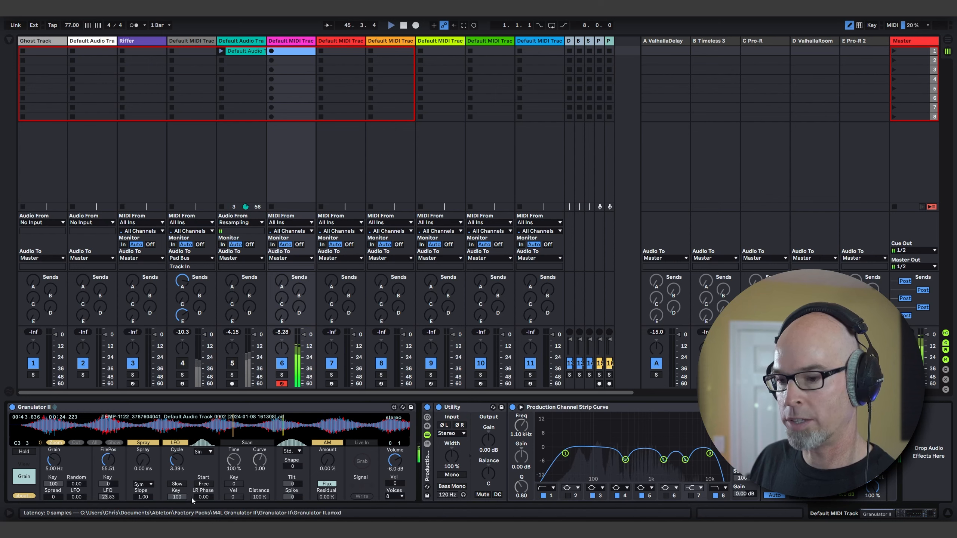
pyautogui.moveTo(203, 496); pyautogui.dragTo(204, 490)
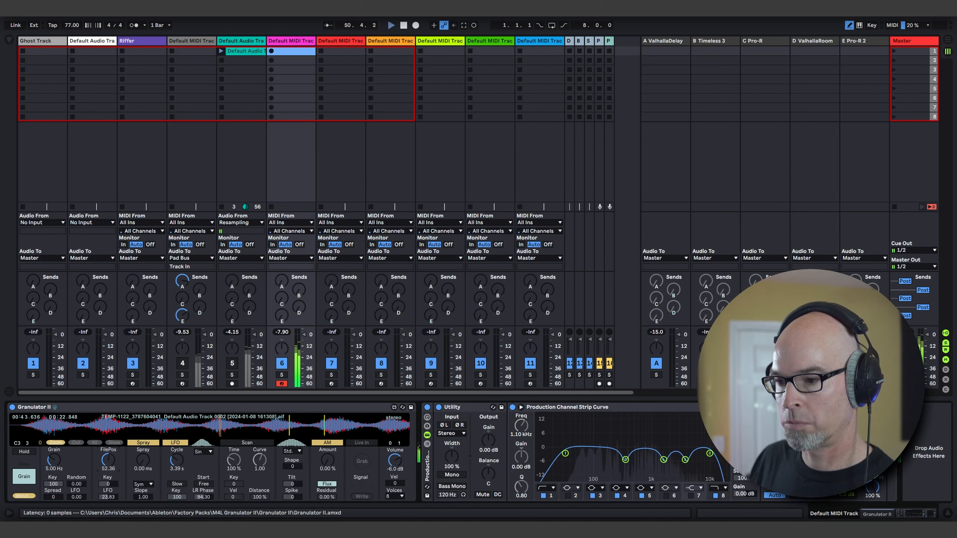
# - Enable Scan in Granulator II with its curve at 0.92, and set file position to 23.23 with LFO amount 65.78
pyautogui.click(233, 443)
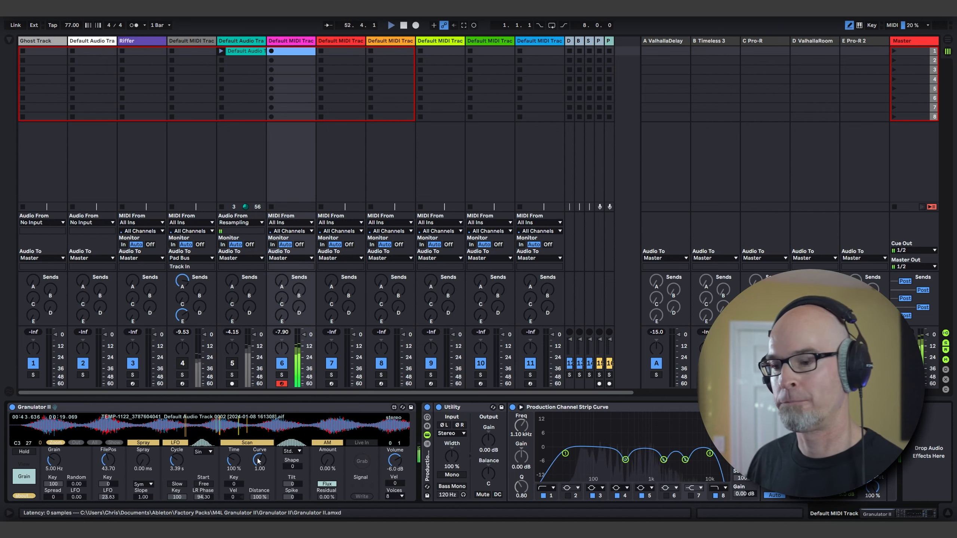
pyautogui.moveTo(258, 461); pyautogui.dragTo(258, 455)
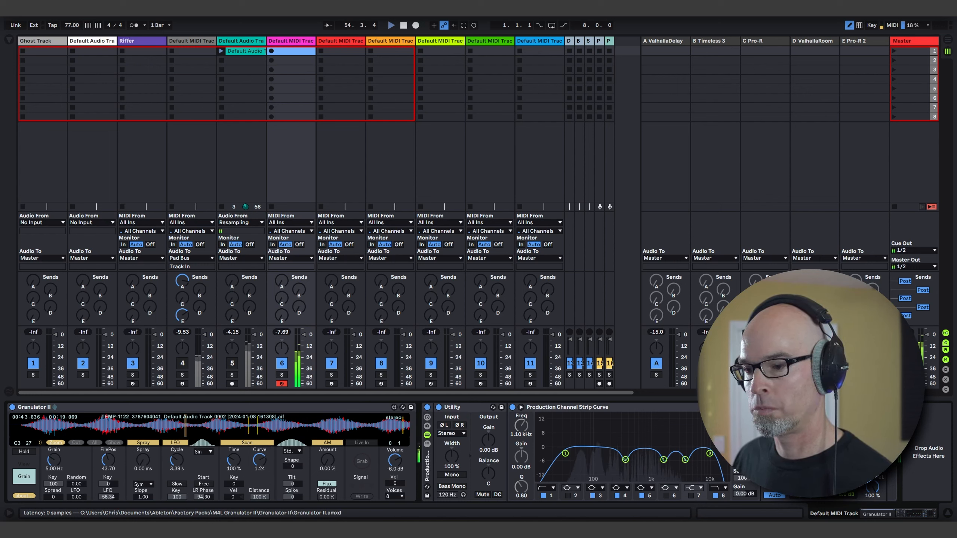
pyautogui.moveTo(121, 456); pyautogui.dragTo(121, 467)
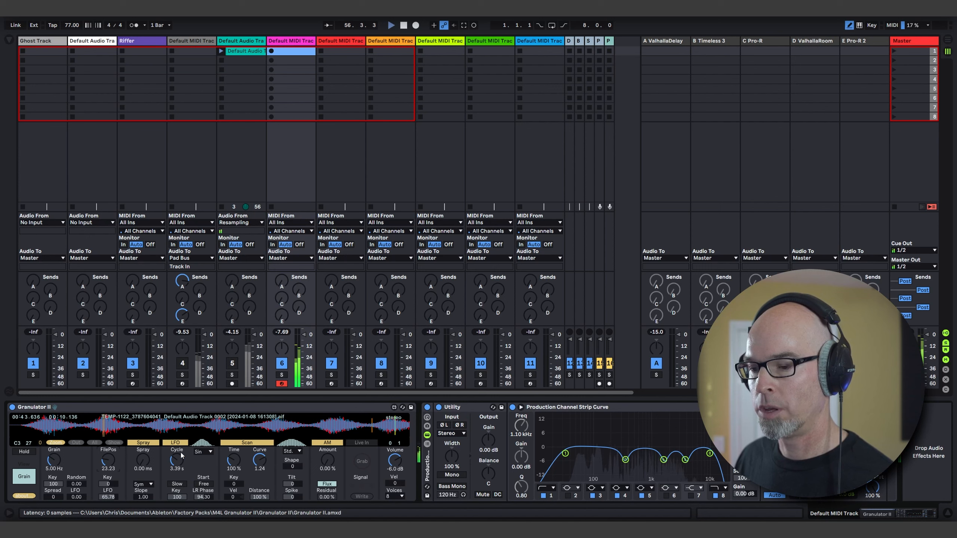
pyautogui.moveTo(255, 462); pyautogui.dragTo(255, 475)
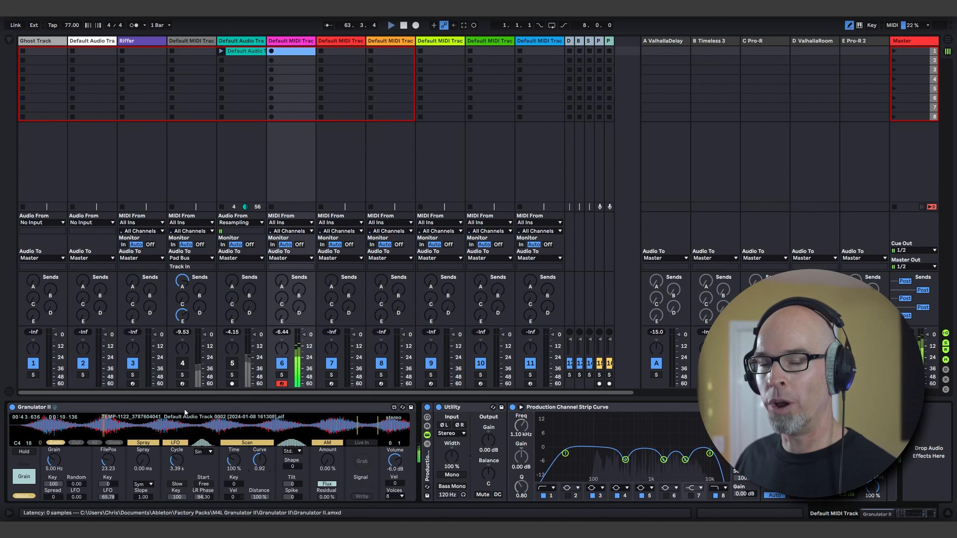
# - Create a MIDI clip in track 6's first slot and set its loop length to 4 bars
pyautogui.doubleClick(285, 54)
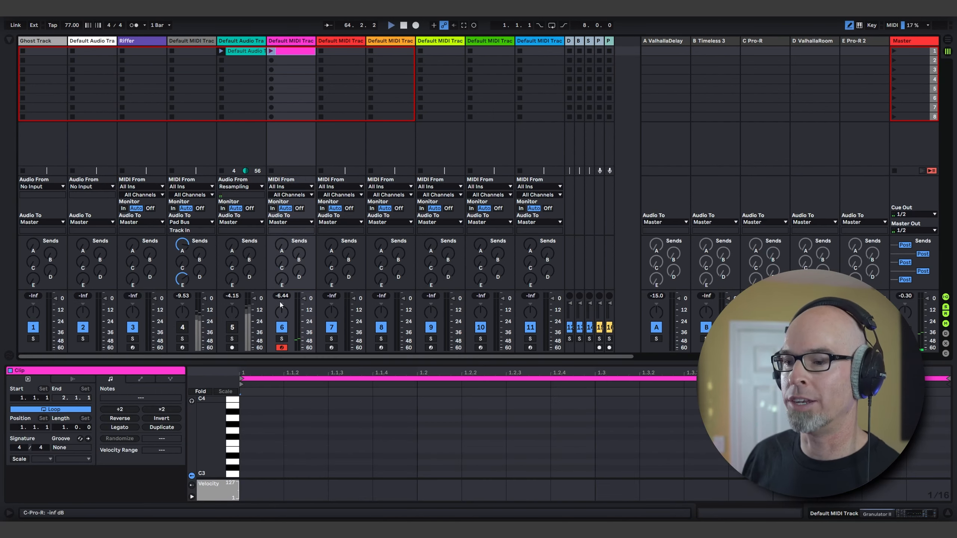
pyautogui.moveTo(326, 361); pyautogui.dragTo(327, 259)
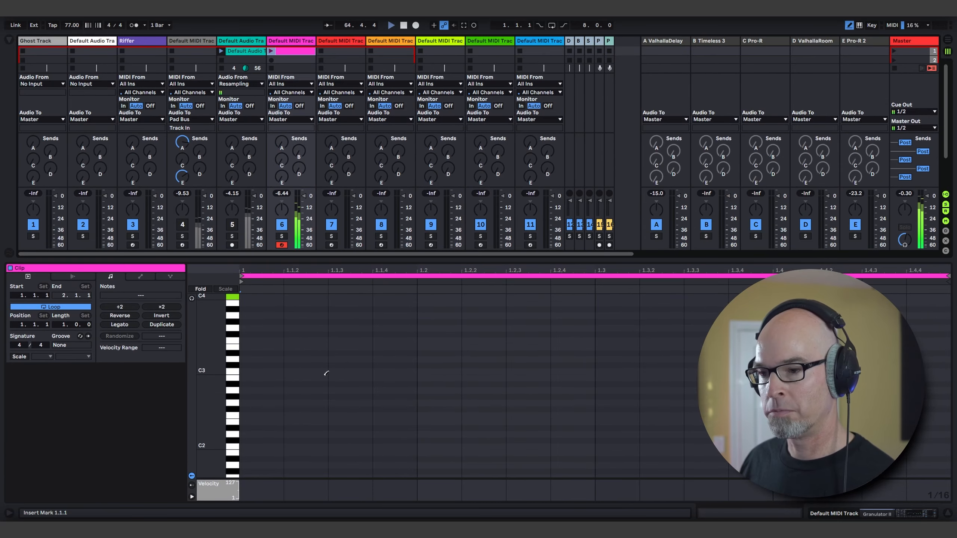
pyautogui.rightClick(249, 351)
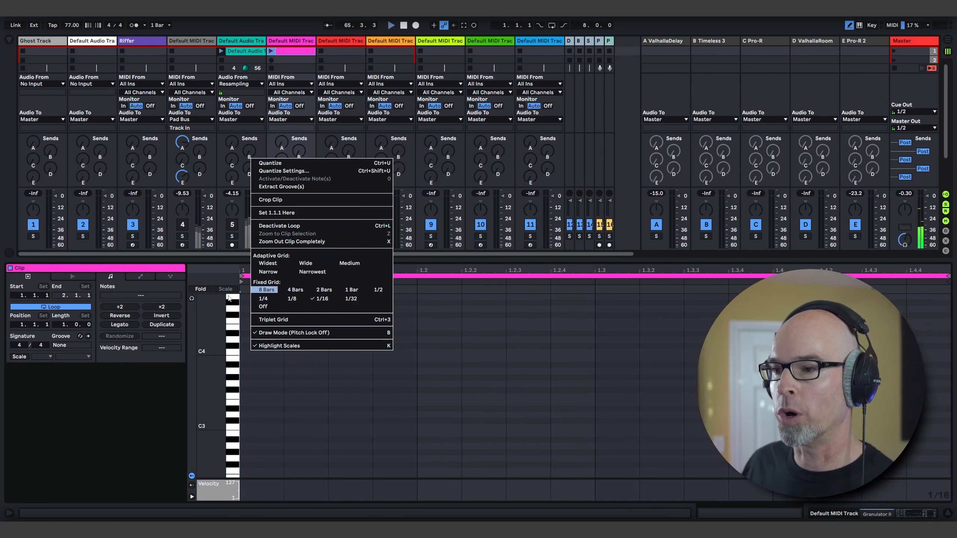
pyautogui.click(263, 289)
pyautogui.moveTo(65, 325); pyautogui.dragTo(65, 315)
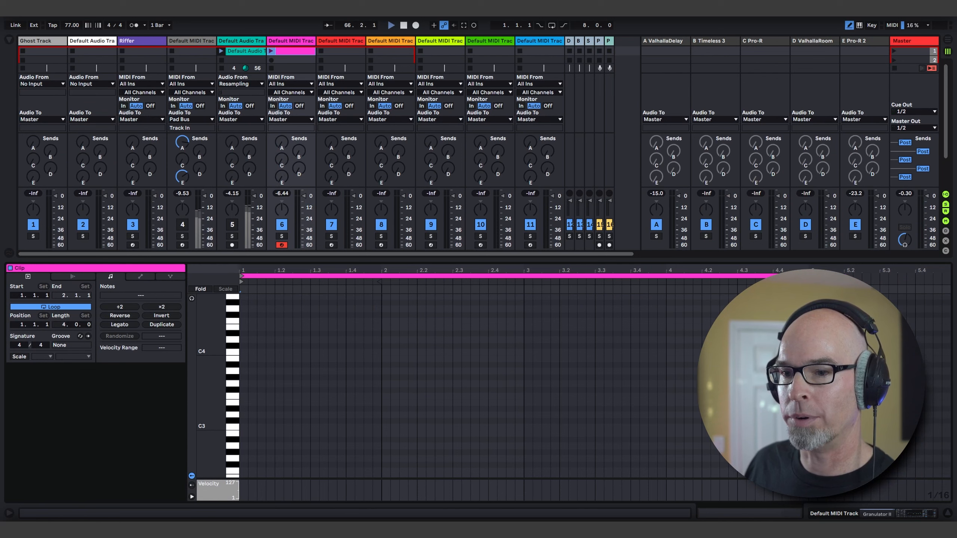
# - Draw a four-bar C4 note on a 4-bar grid, launch the clip, and return to the Granulator II device view
pyautogui.rightClick(295, 370)
pyautogui.click(338, 309)
pyautogui.click(250, 350)
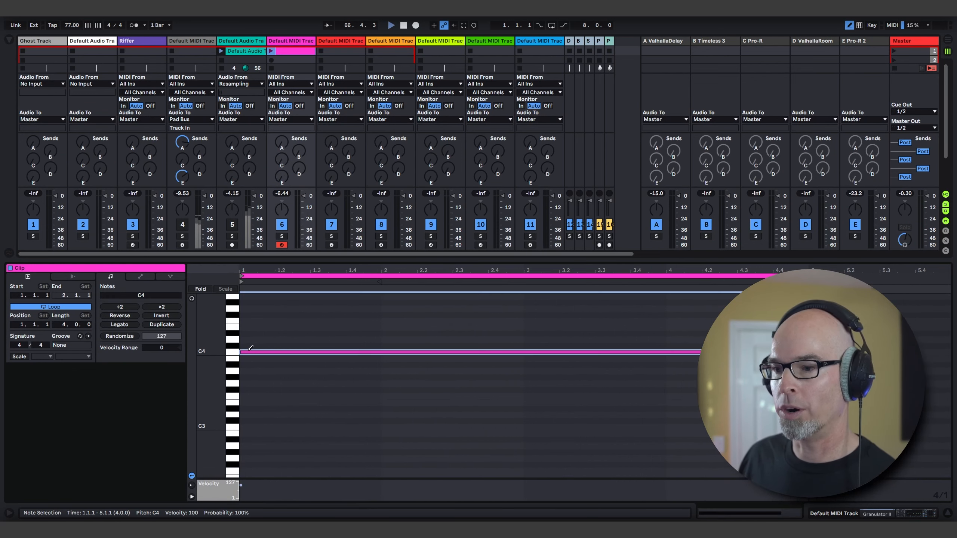
pyautogui.click(271, 51)
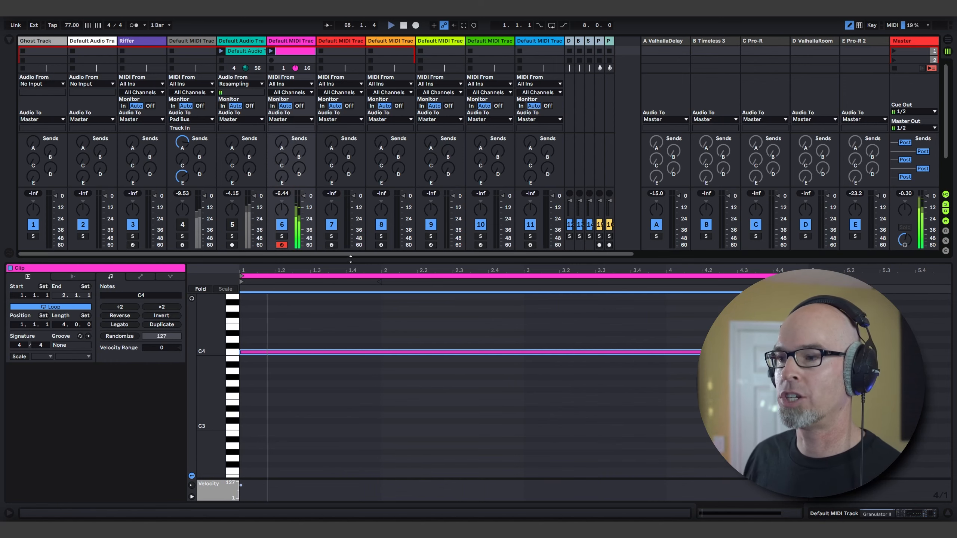
pyautogui.moveTo(349, 260); pyautogui.dragTo(363, 396)
pyautogui.hotkey('shift', 'Tab')
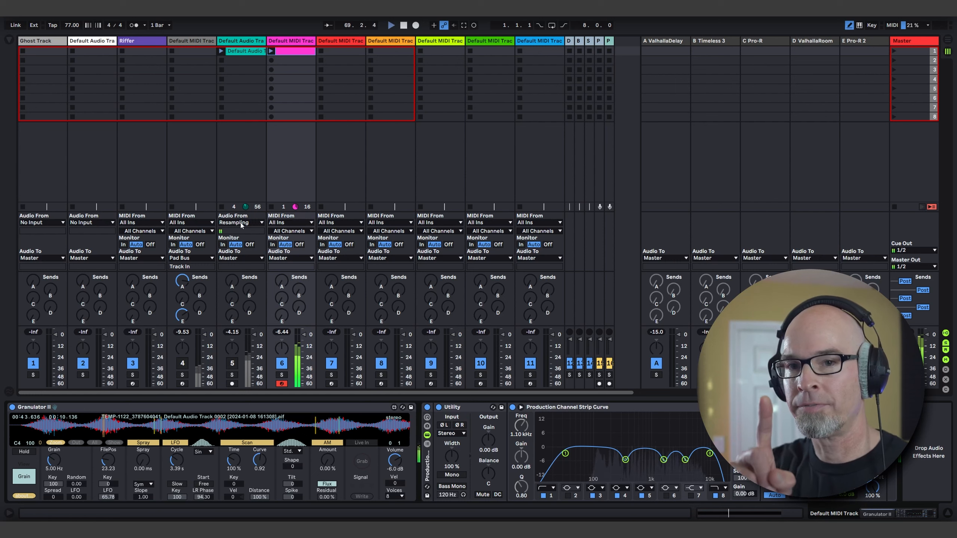
# - Add the Pro-R 2 reverb to track 6's device chain and set the Utility gain to -5.00 dB
pyautogui.click(9, 40)
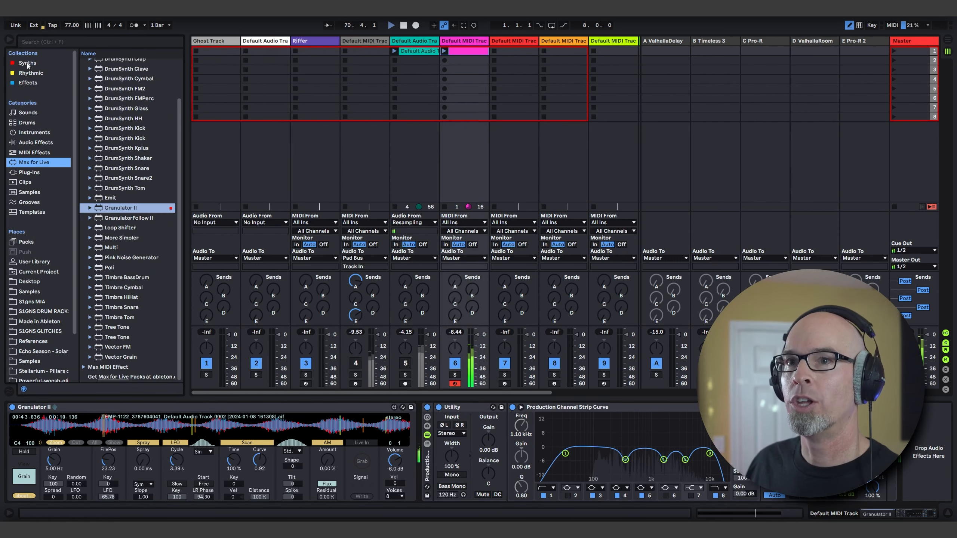
pyautogui.click(26, 83)
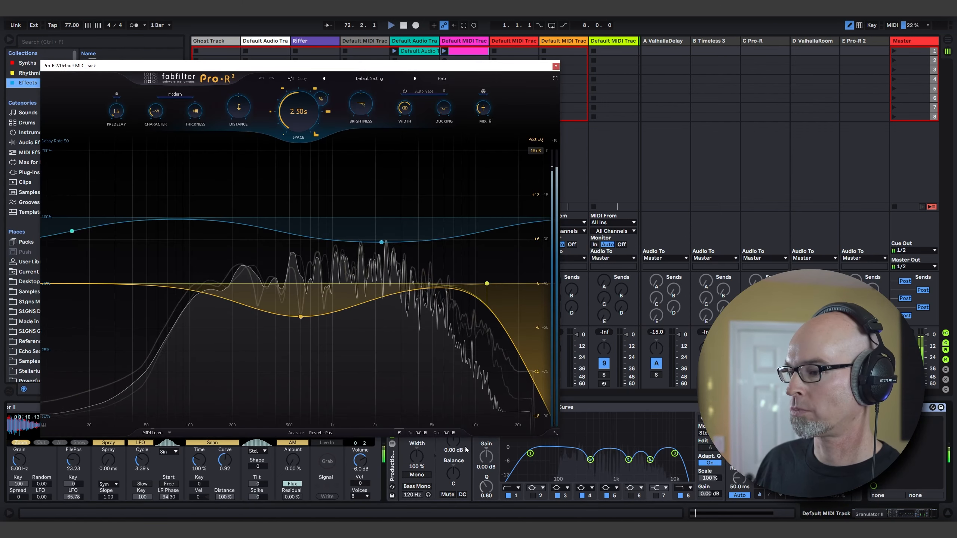
pyautogui.moveTo(454, 444); pyautogui.dragTo(454, 456)
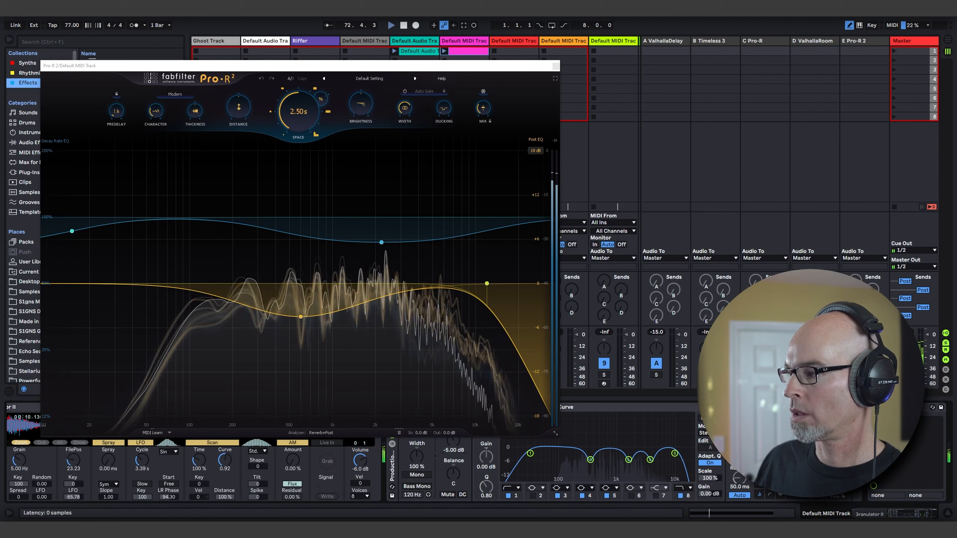
# - Load the Olancha Farewell preset from Pro-R 2's Remote Vision cinematic presets and close the plugin window
pyautogui.click(366, 79)
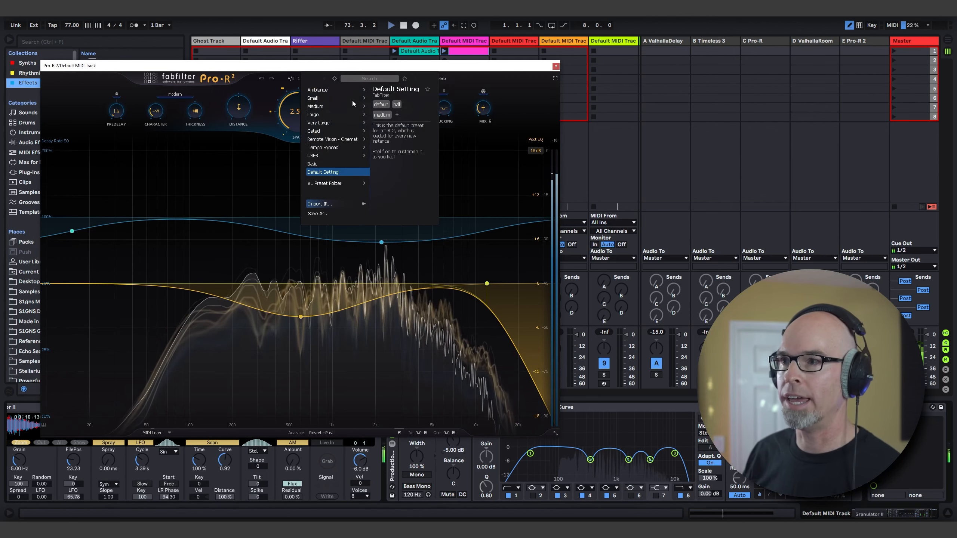
pyautogui.moveTo(303, 139)
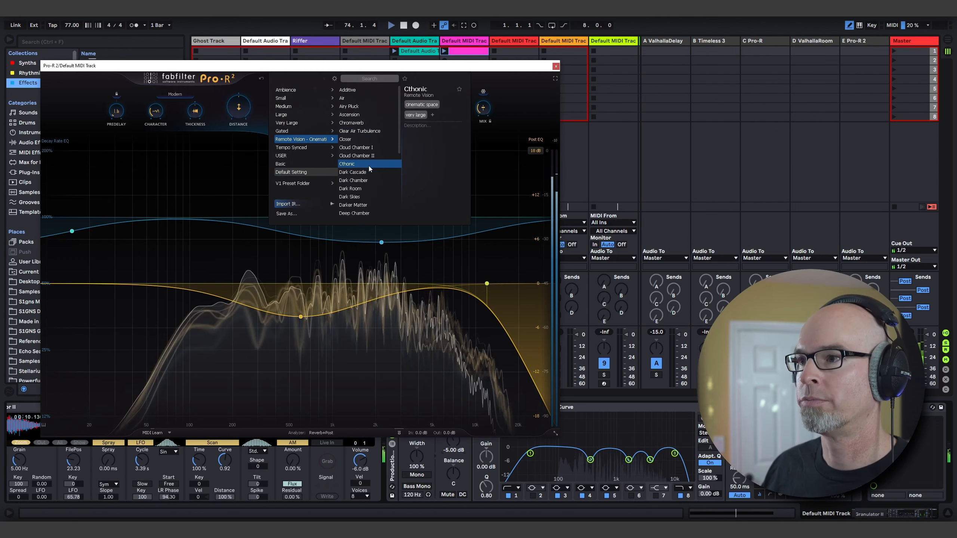
pyautogui.scroll(-1, 368, 166)
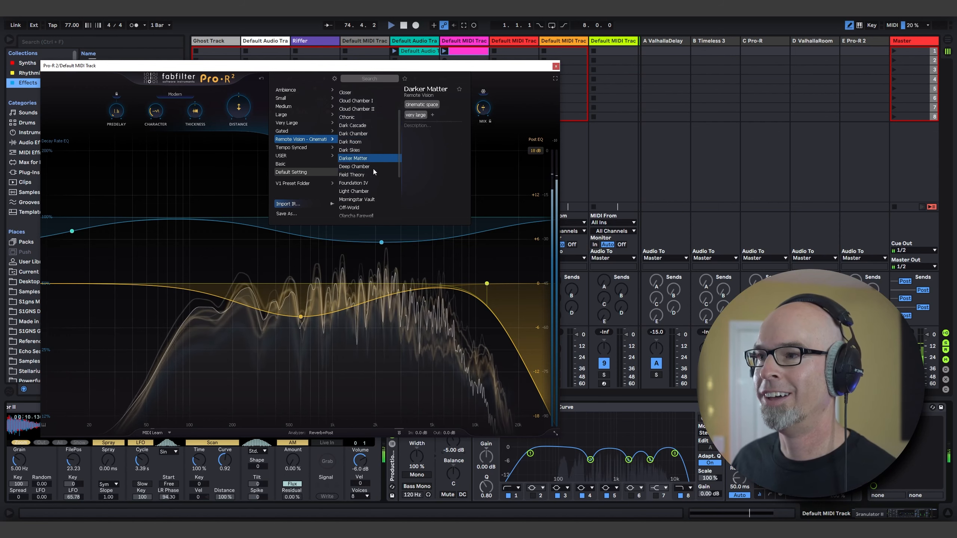
pyautogui.scroll(-1, 371, 204)
pyautogui.scroll(-1, 373, 200)
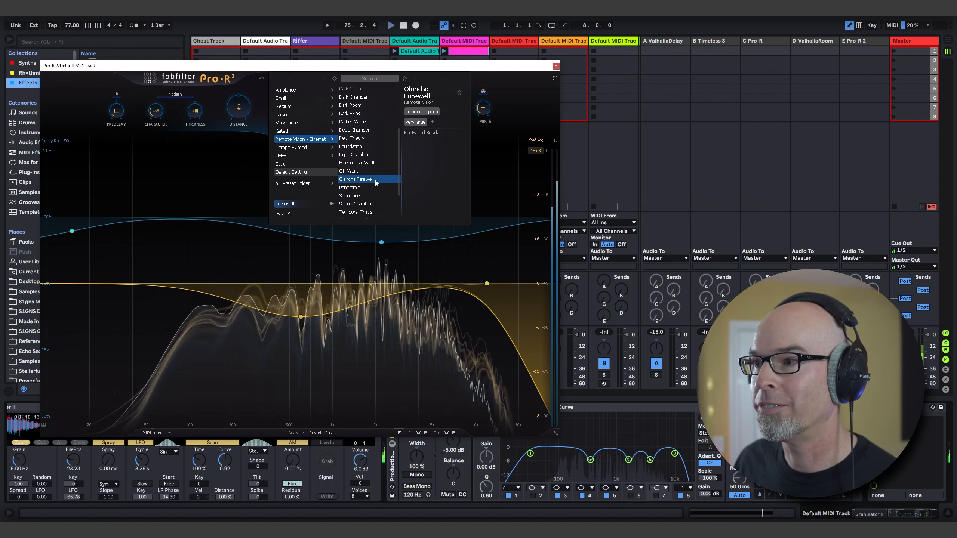
pyautogui.click(375, 179)
pyautogui.click(555, 67)
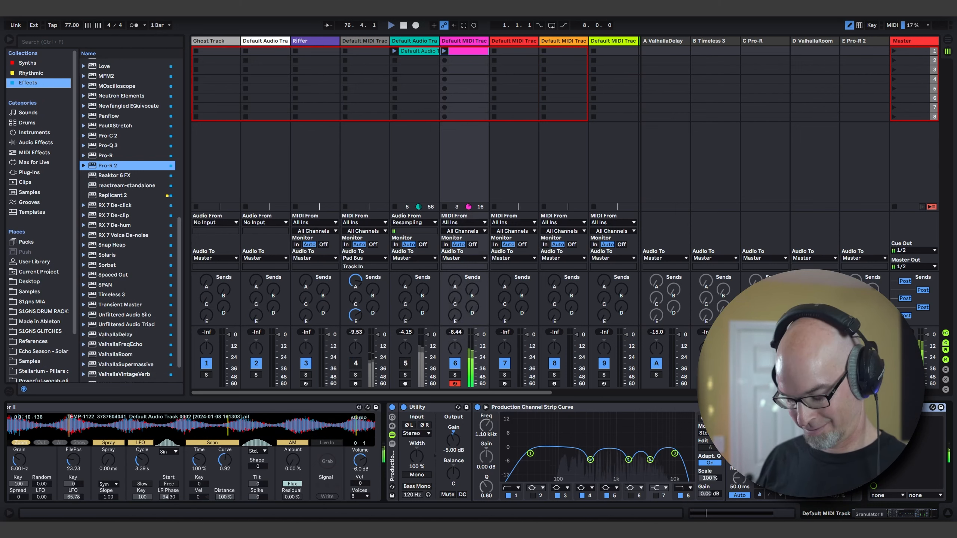
# - Group Pro-R 2 into an Audio Effect Rack on track 6 and add a second parallel chain
pyautogui.hotkey('ctrl', 'g')
pyautogui.click(873, 444)
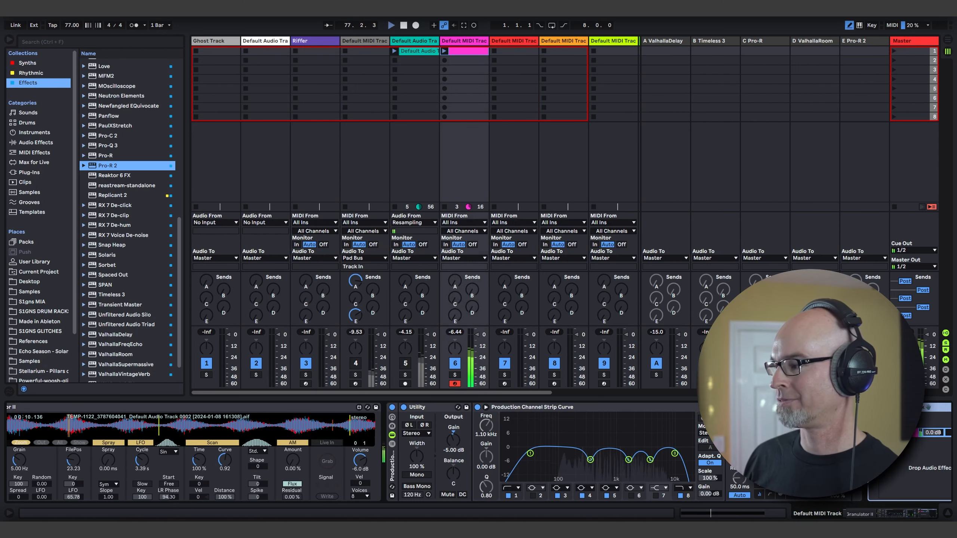
pyautogui.rightClick(919, 448)
pyautogui.click(930, 453)
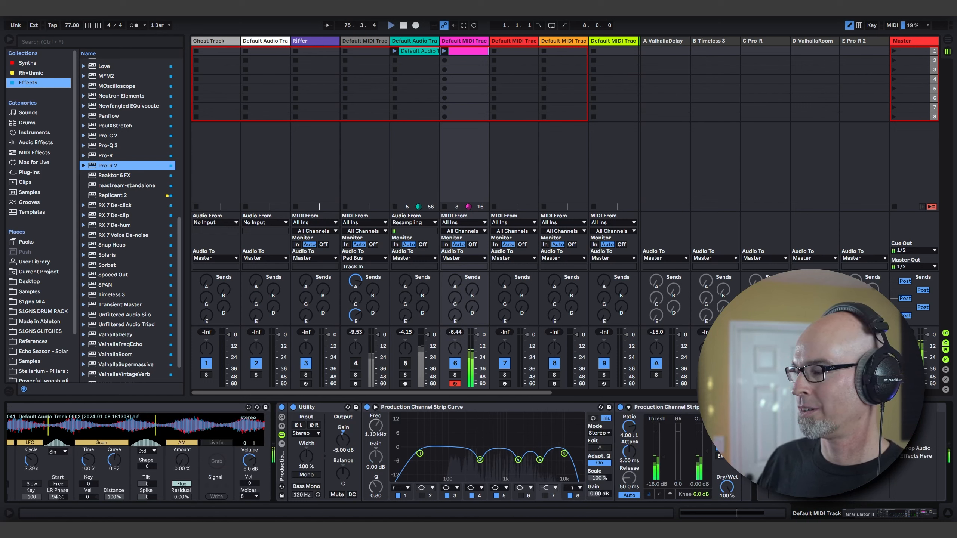
pyautogui.moveTo(108, 166); pyautogui.dragTo(904, 448)
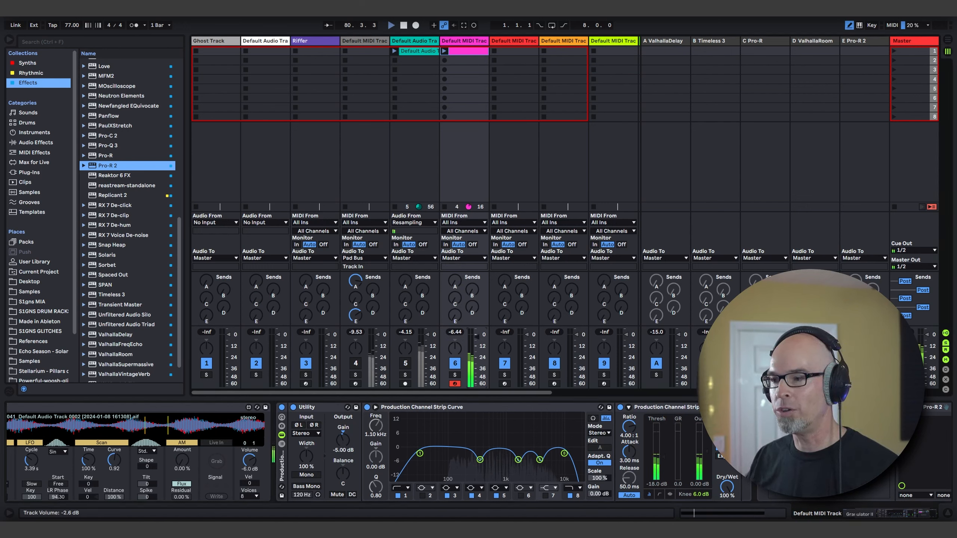
# - Route track 6's audio output to the Pad Bus
pyautogui.click(462, 259)
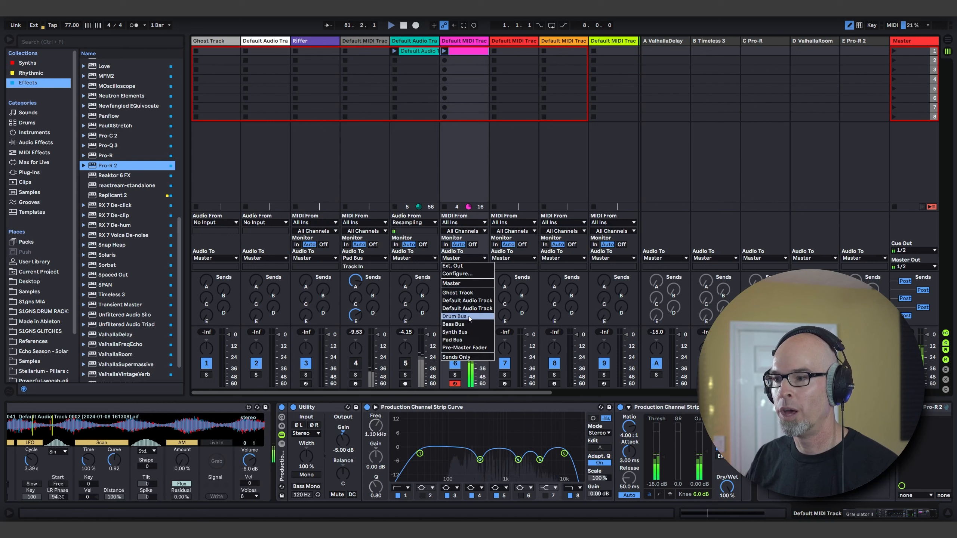
pyautogui.click(466, 339)
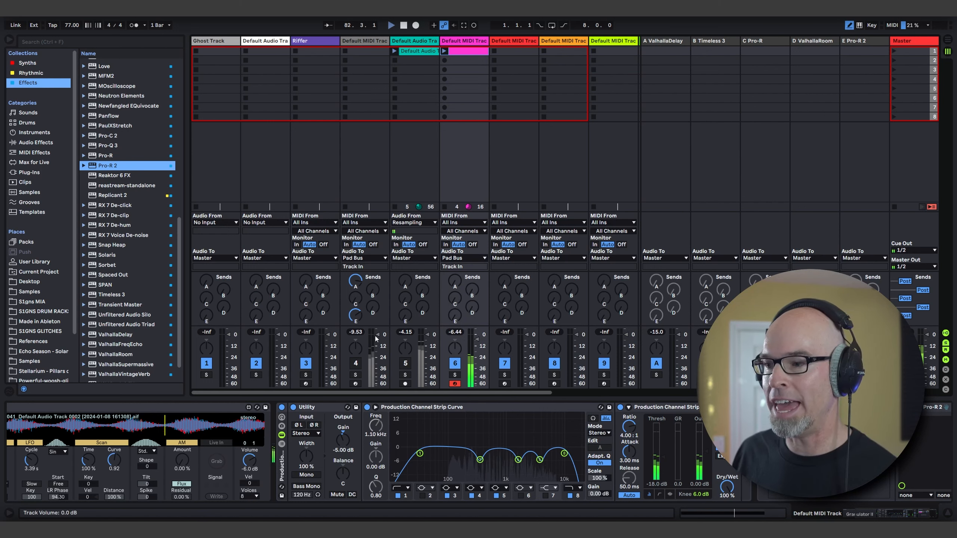
# - Reactivate track 4, hide the browser, and slightly lower track 6's volume to balance the two pads
pyautogui.click(356, 363)
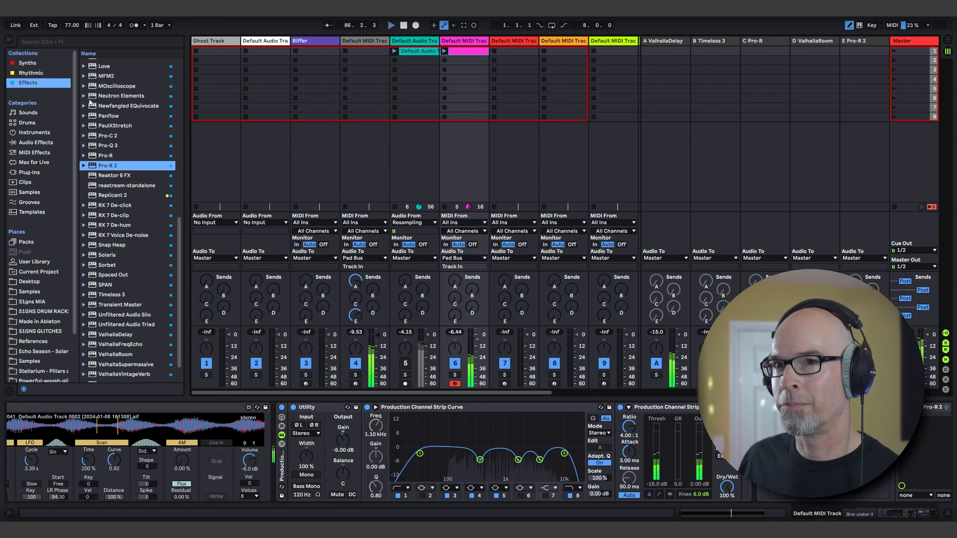
pyautogui.hotkey('ctrl', 'alt', 'b')
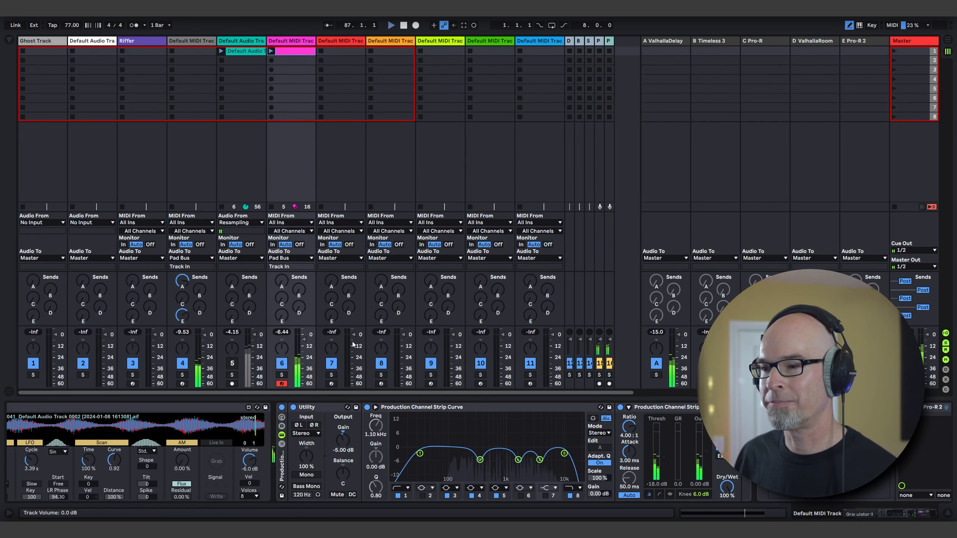
pyautogui.moveTo(304, 339); pyautogui.dragTo(304, 342)
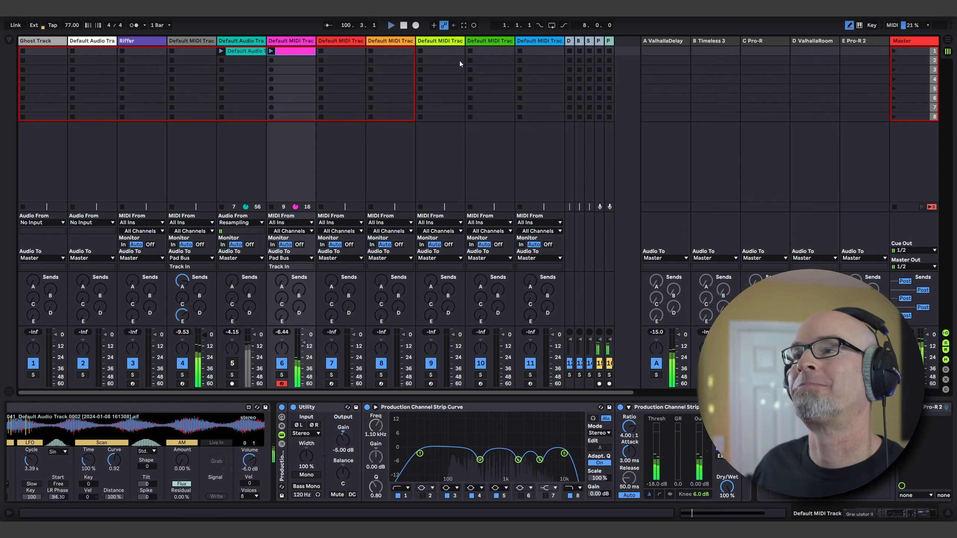
# - Add the Stepic sequencer to track 7 and delete the default Vital instrument from that track
pyautogui.click(358, 43)
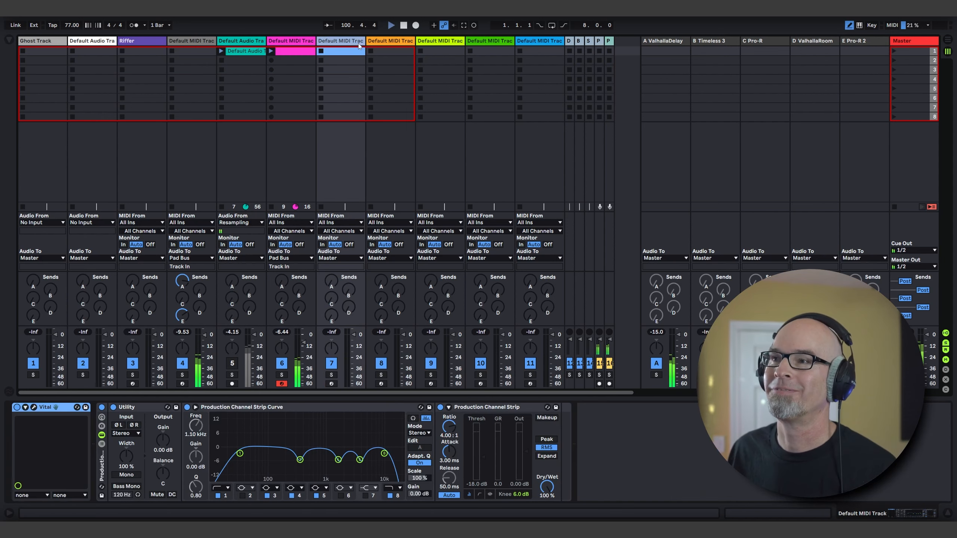
pyautogui.click(9, 39)
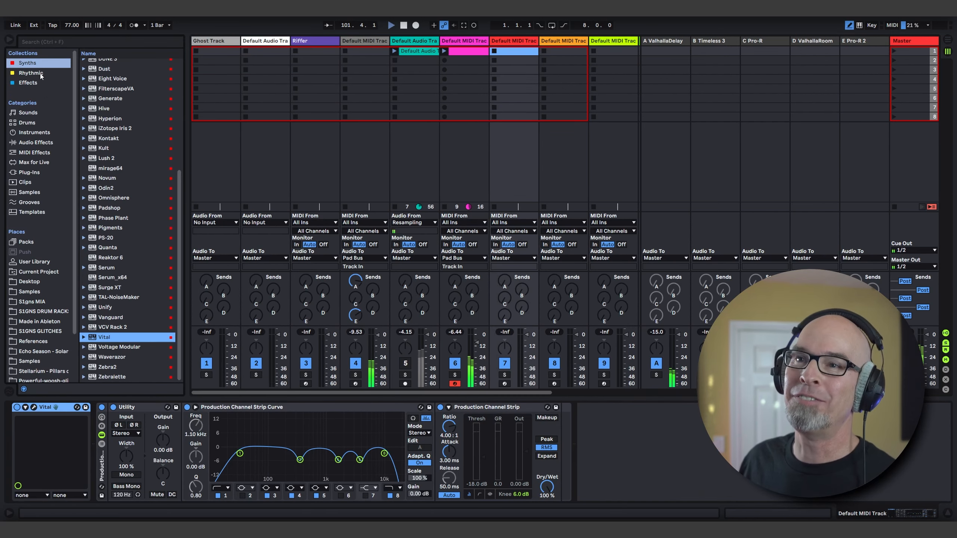
pyautogui.click(38, 73)
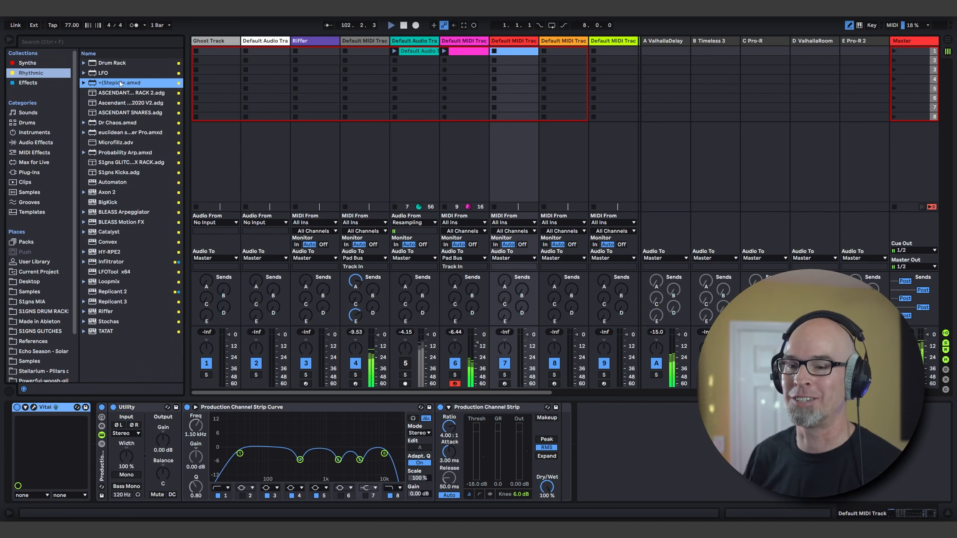
pyautogui.click(480, 43)
pyautogui.click(516, 41)
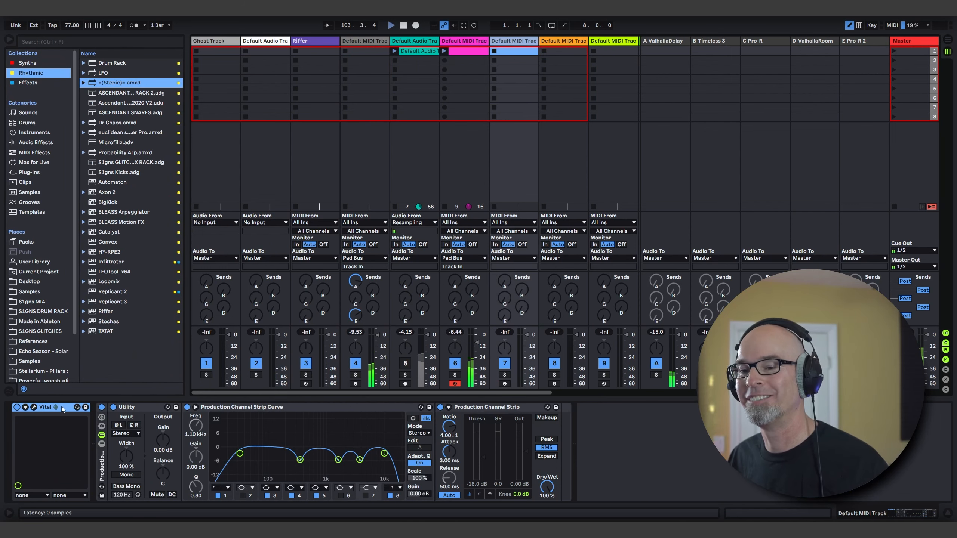
pyautogui.click(49, 407)
pyautogui.press('Delete')
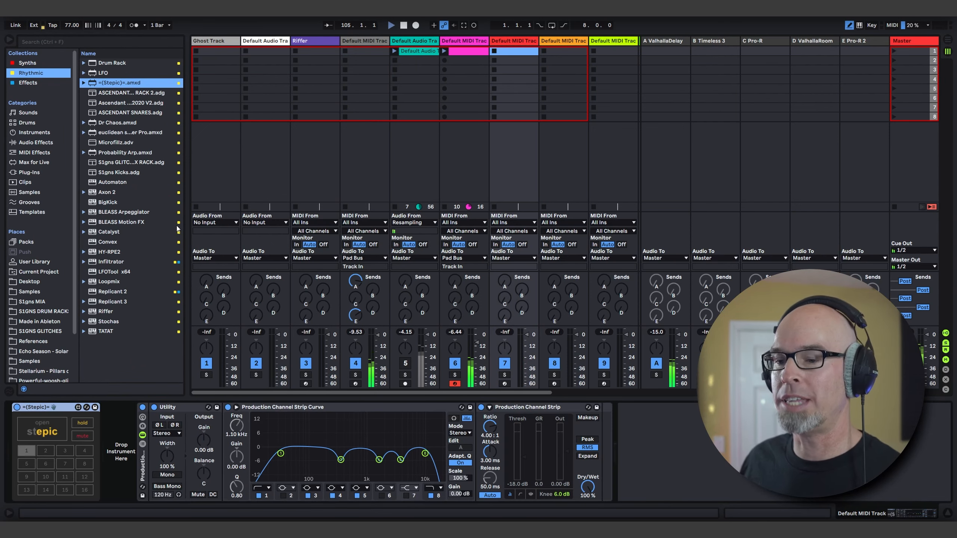
# - Open track 7's Stepic editor and set its note length to 2/1
pyautogui.click(43, 431)
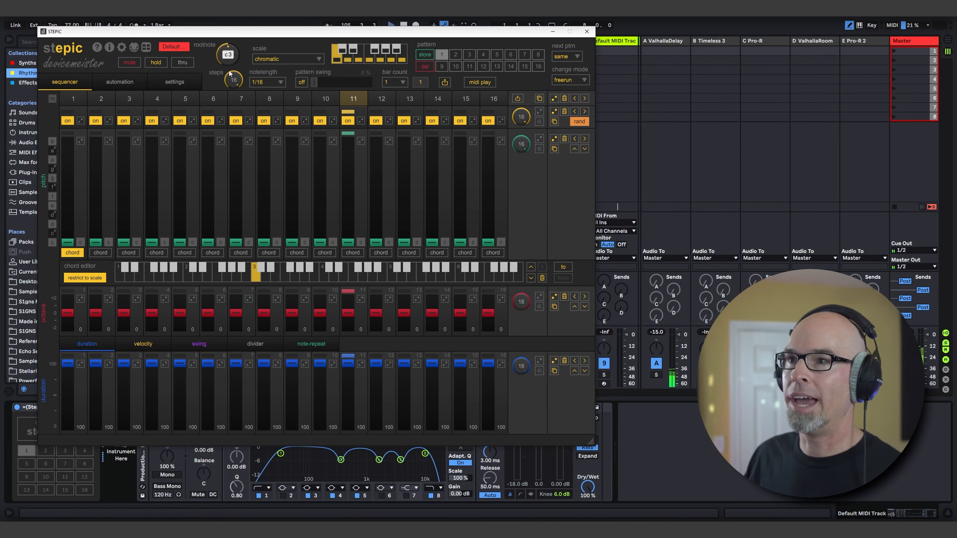
pyautogui.click(267, 82)
pyautogui.click(265, 237)
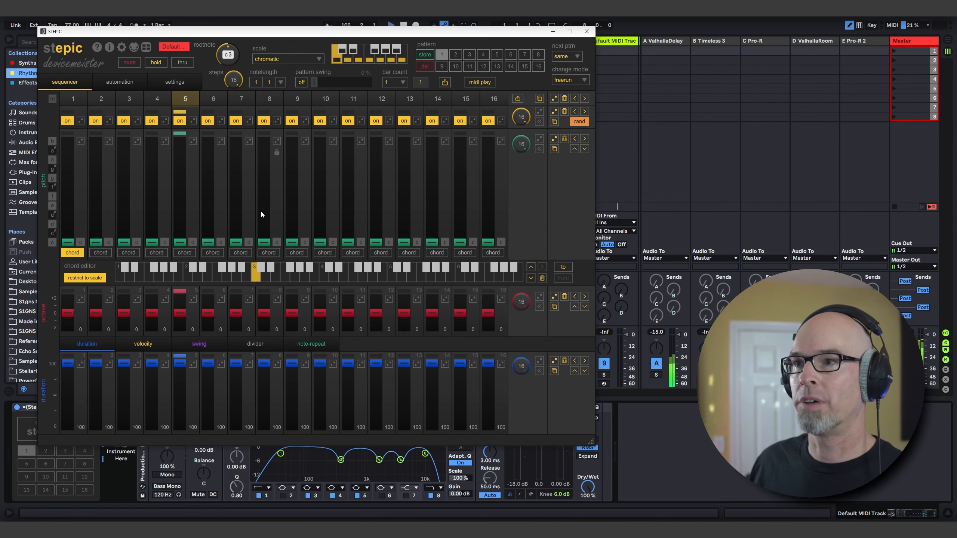
pyautogui.click(259, 83)
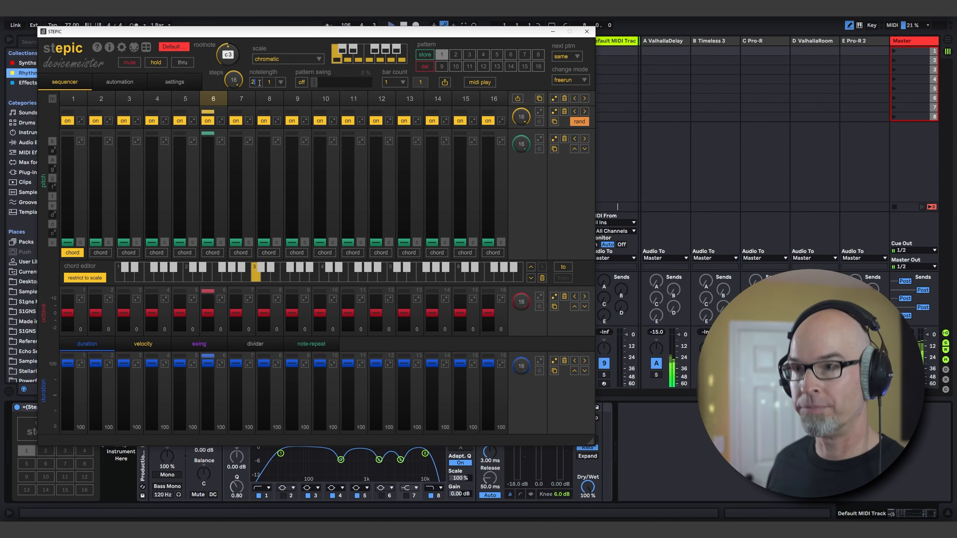
pyautogui.write('2')
# - Set Stepic to the natural minor scale with 4 steps and a root note of C1
pyautogui.click(276, 59)
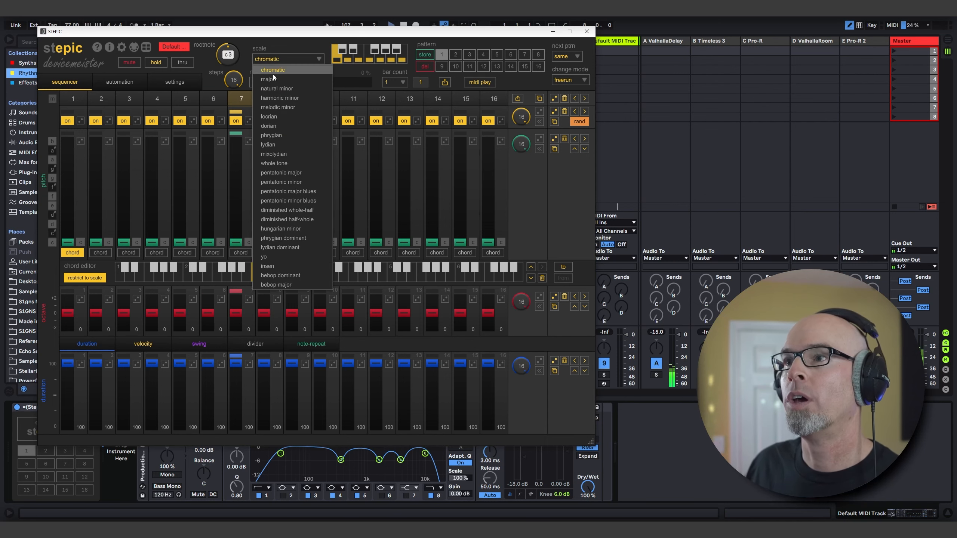
pyautogui.click(277, 94)
pyautogui.moveTo(234, 80); pyautogui.dragTo(249, 152)
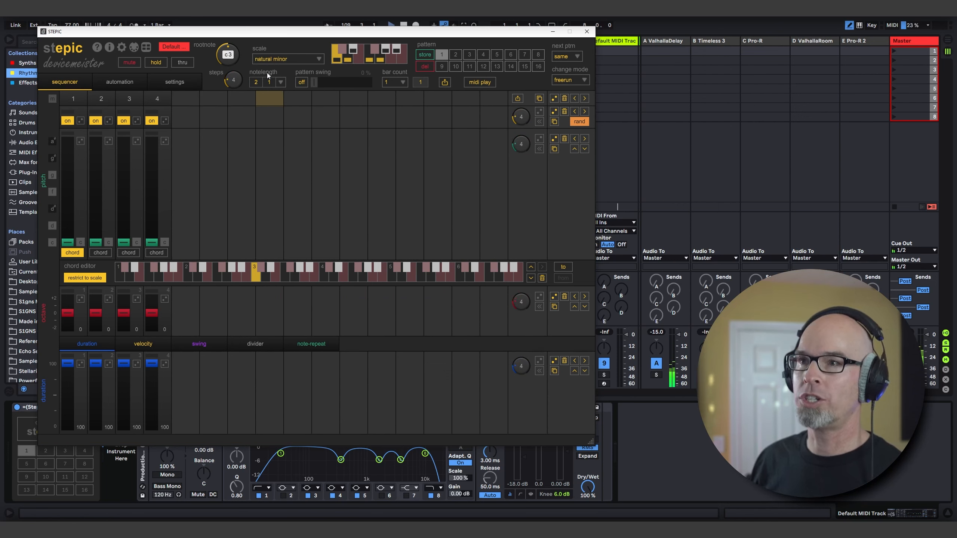
pyautogui.moveTo(227, 57); pyautogui.dragTo(240, 98)
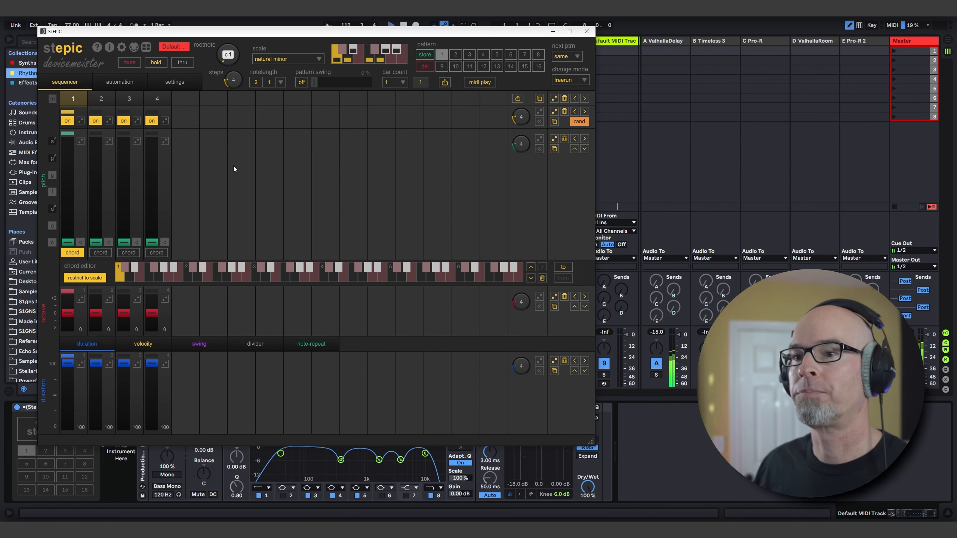
# - Set the pitches of Stepic steps 2, 3 and 4 to G, F and A#, close the editor, and turn the device off
pyautogui.click(94, 173)
pyautogui.click(123, 190)
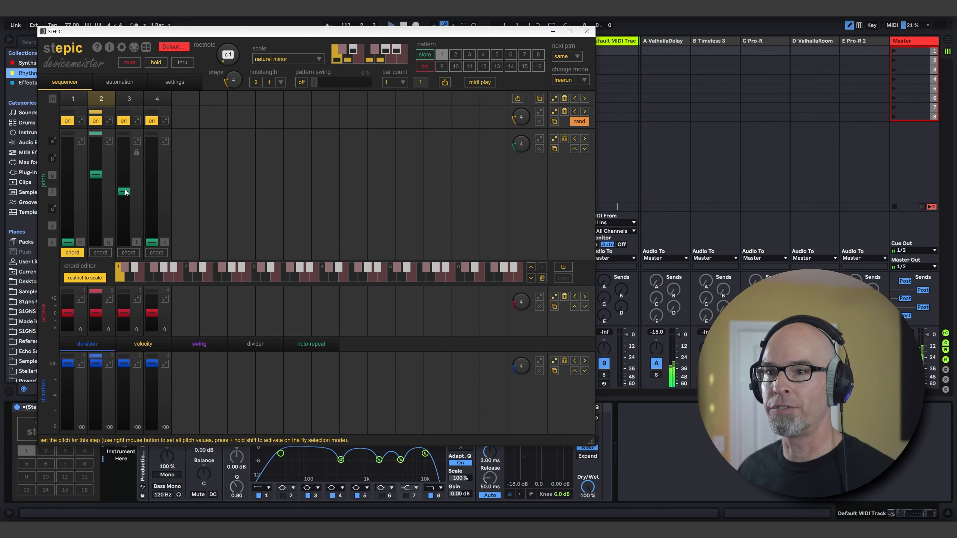
pyautogui.click(150, 142)
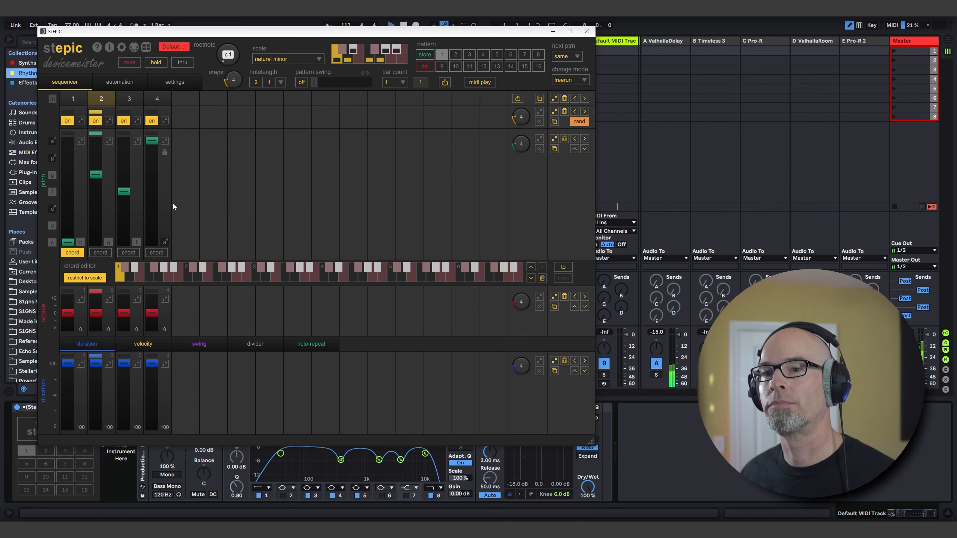
pyautogui.click(586, 32)
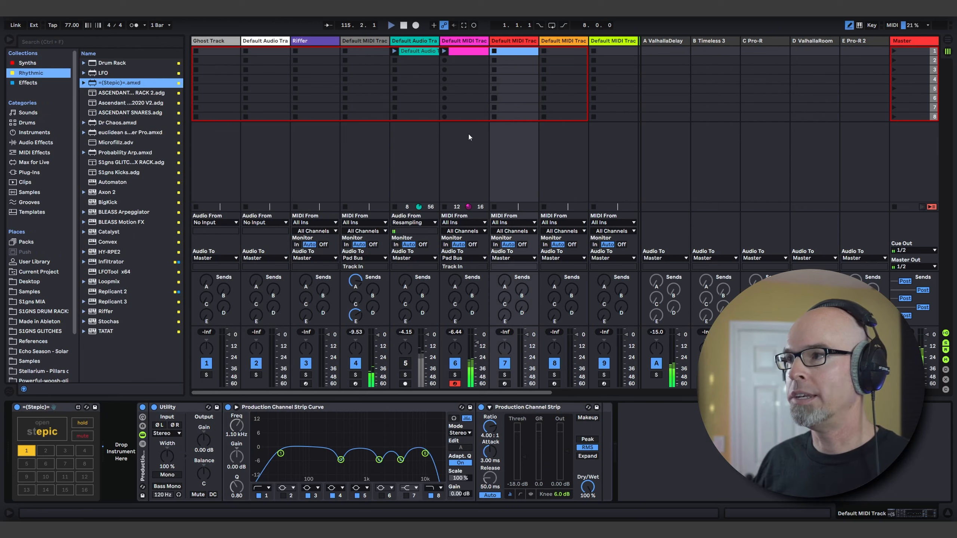
pyautogui.click(16, 407)
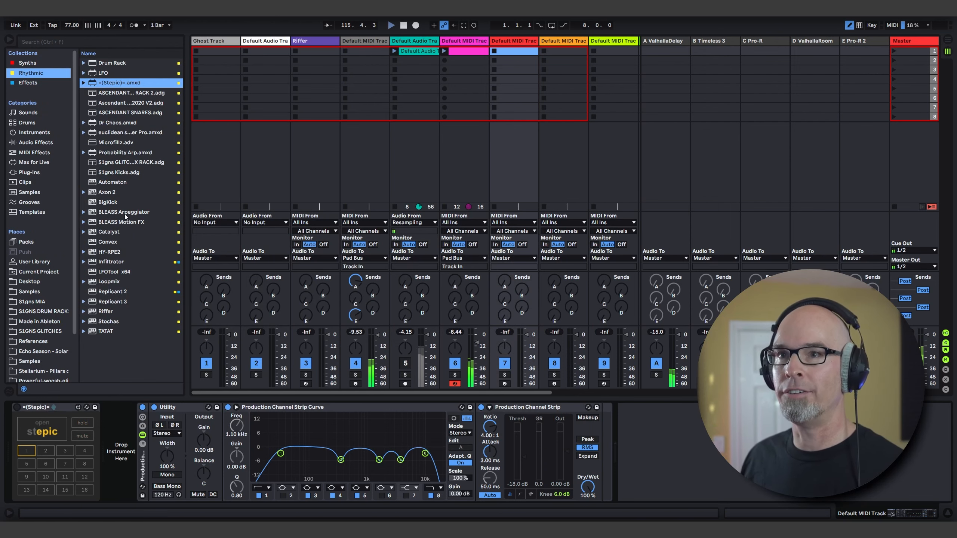
# - Load a fresh Vital on track 7 and set oscillator 1's unison to 3 voices with 6% detune
pyautogui.click(32, 64)
pyautogui.doubleClick(115, 338)
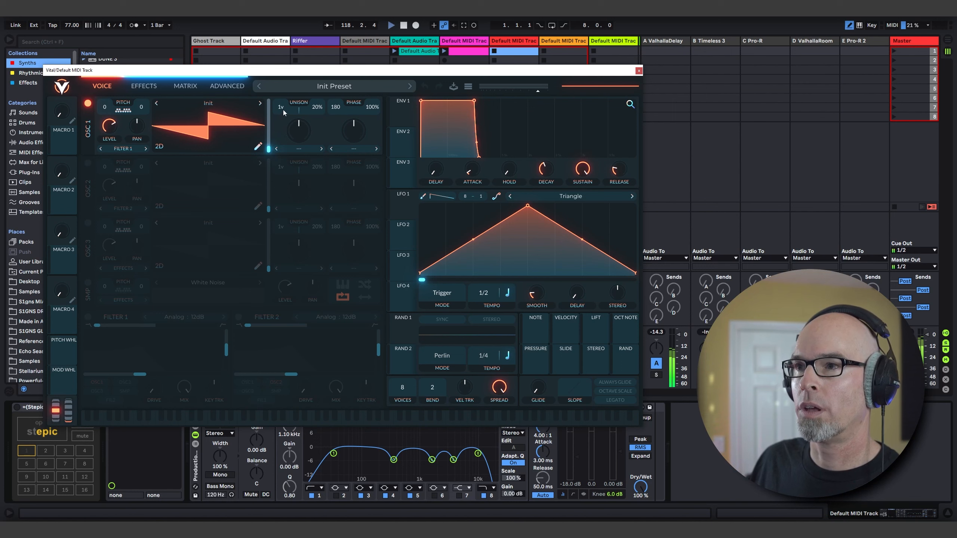
pyautogui.moveTo(283, 109); pyautogui.dragTo(320, 116)
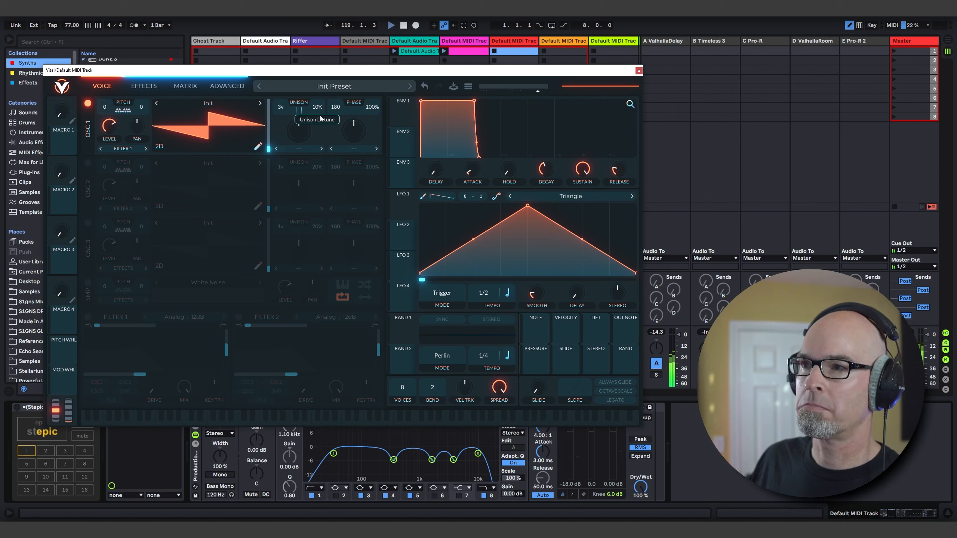
# - Enable Vital's Filter 1, set it to Analog 24dB, and lower its resonance
pyautogui.click(88, 319)
pyautogui.click(224, 319)
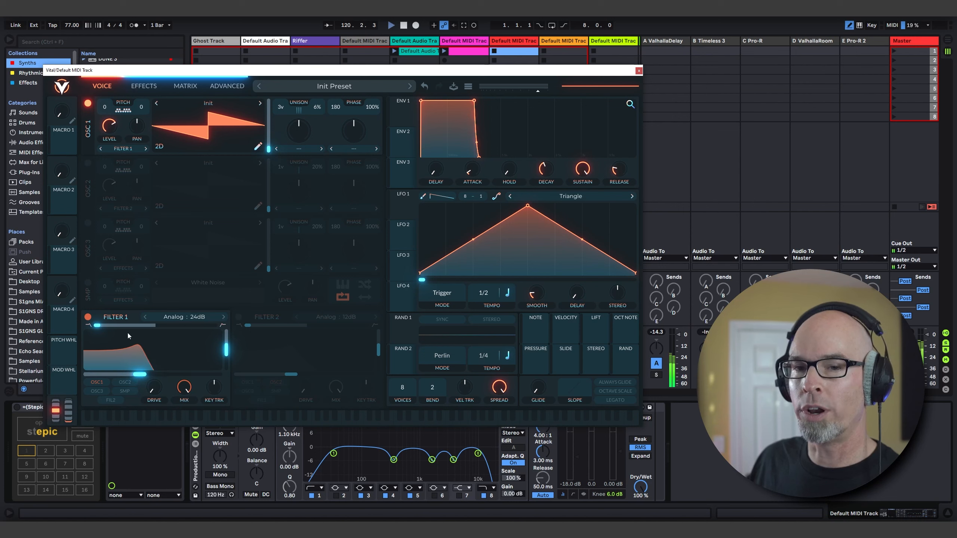
pyautogui.moveTo(226, 363); pyautogui.dragTo(227, 374)
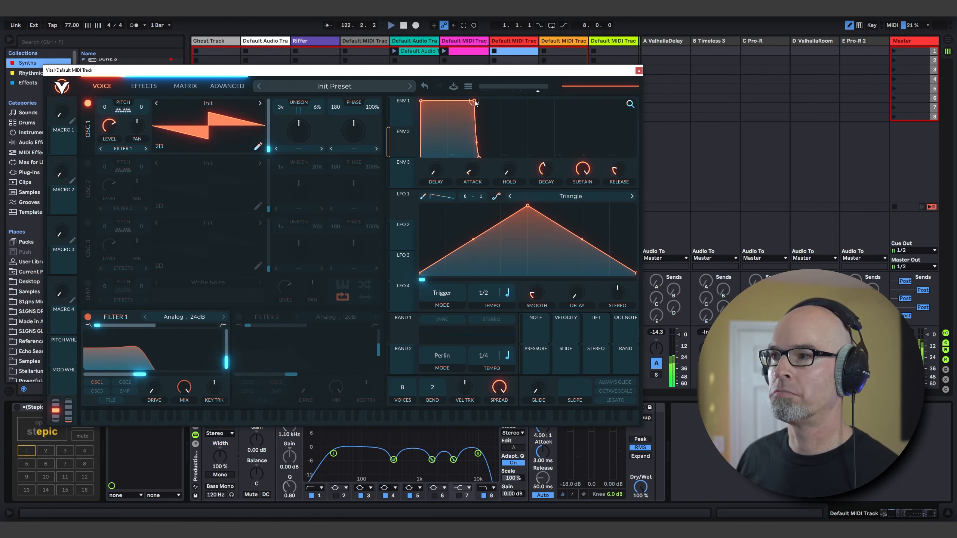
# - Drop envelope 2's sustain to zero, shorten its decay, and assign it to modulate Filter 1's cutoff
pyautogui.moveTo(475, 104); pyautogui.dragTo(477, 182)
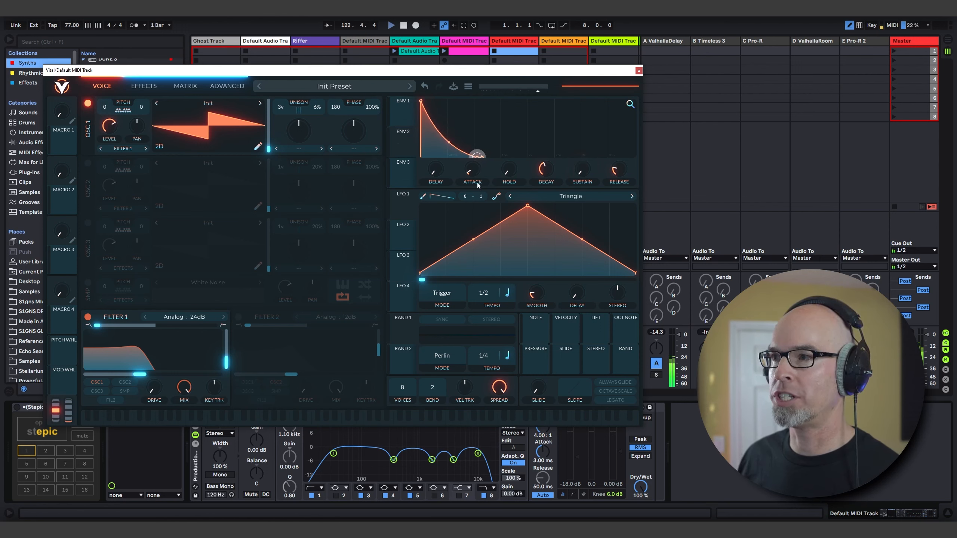
pyautogui.moveTo(405, 145); pyautogui.dragTo(154, 364)
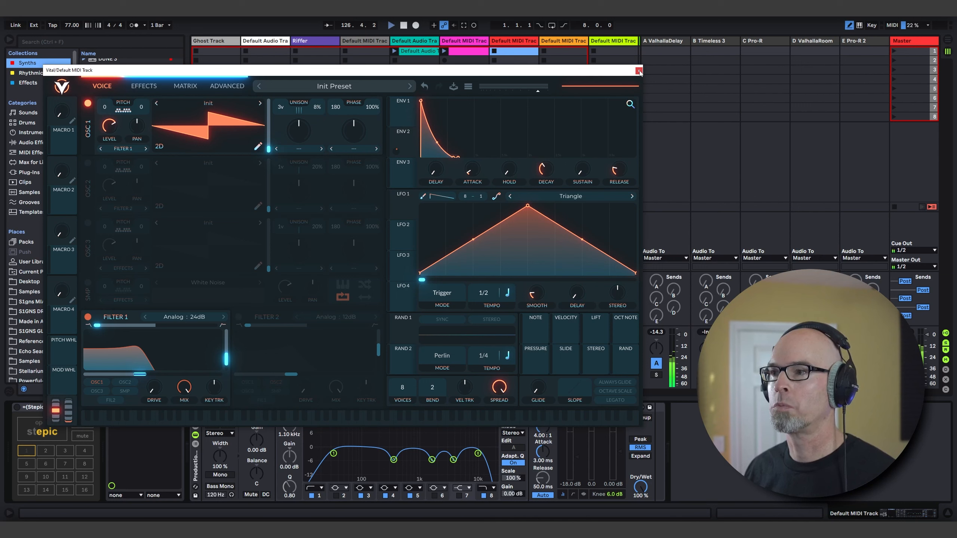
pyautogui.click(411, 121)
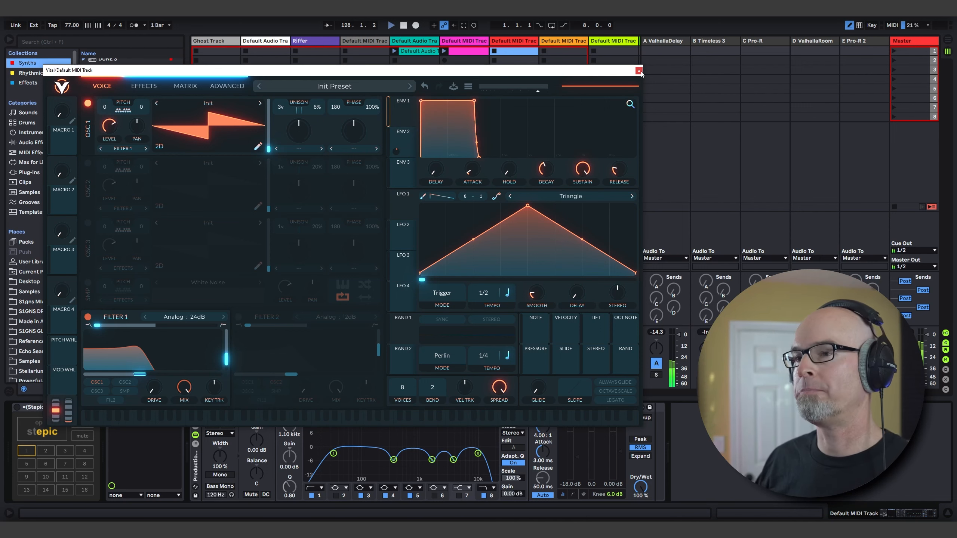
# - Enable oscillator 2 and load the factory Basic Shapes wavetable into it
pyautogui.click(87, 164)
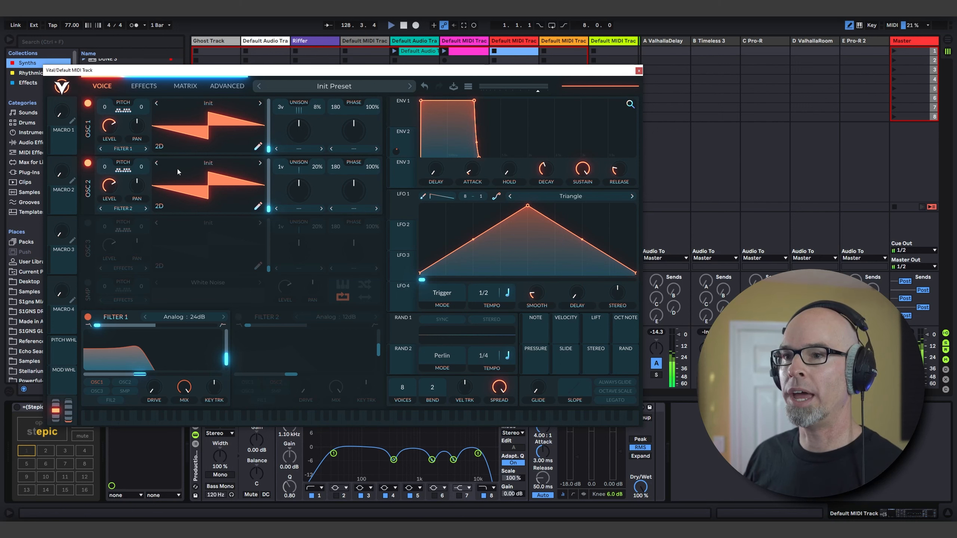
pyautogui.click(192, 166)
pyautogui.click(323, 297)
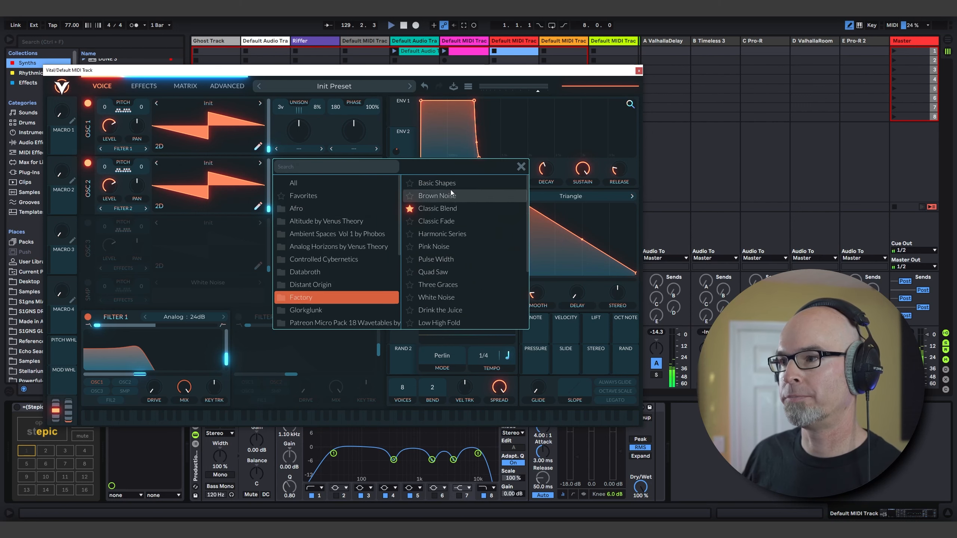
pyautogui.click(450, 190)
pyautogui.click(520, 166)
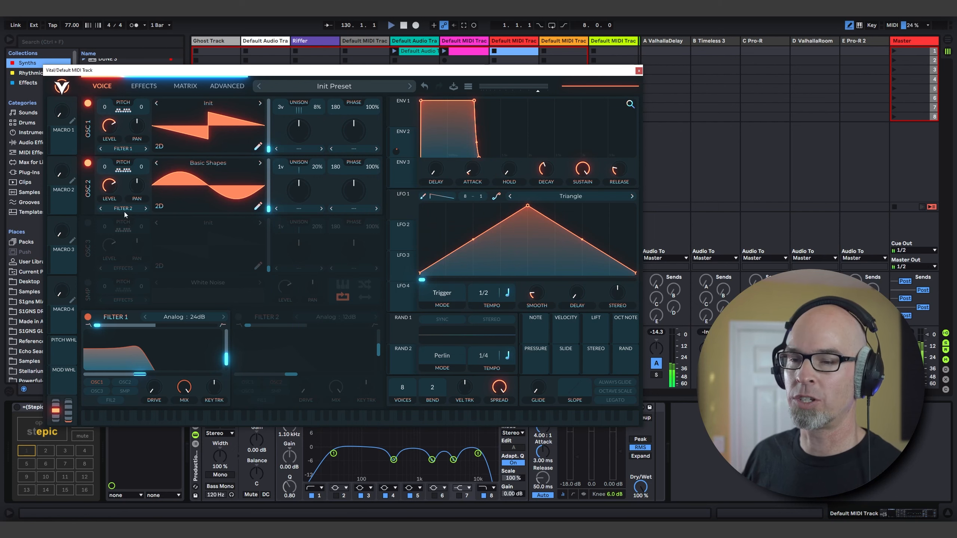
# - Lower oscillator 2's level and feed it into Filter 1 as well, then close Vital
pyautogui.moveTo(109, 186); pyautogui.dragTo(110, 214)
pyautogui.click(124, 383)
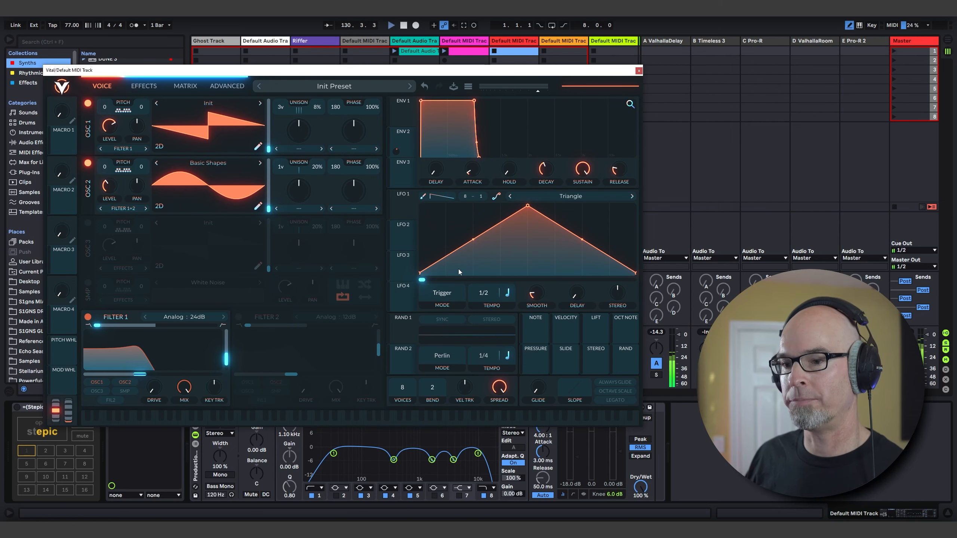
pyautogui.click(638, 71)
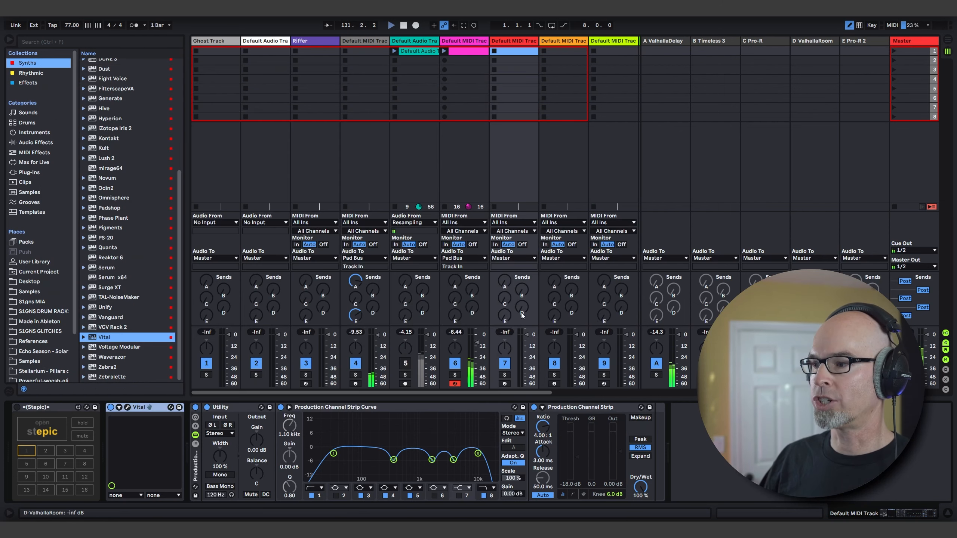
# - Raise track 7's send to E Pro-R 2 slightly, and with playback stopped turn Stepic back on
pyautogui.moveTo(511, 316); pyautogui.dragTo(511, 313)
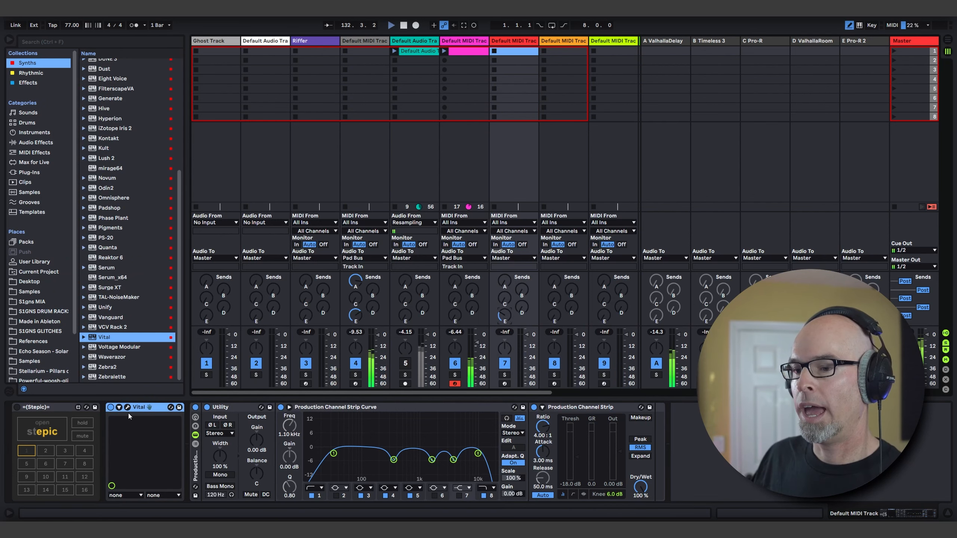
pyautogui.click(401, 27)
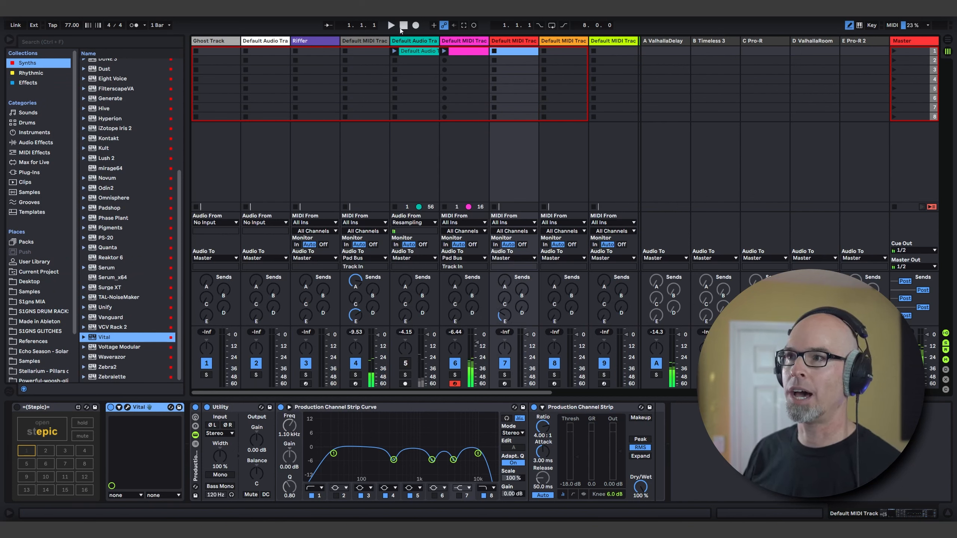
pyautogui.click(17, 407)
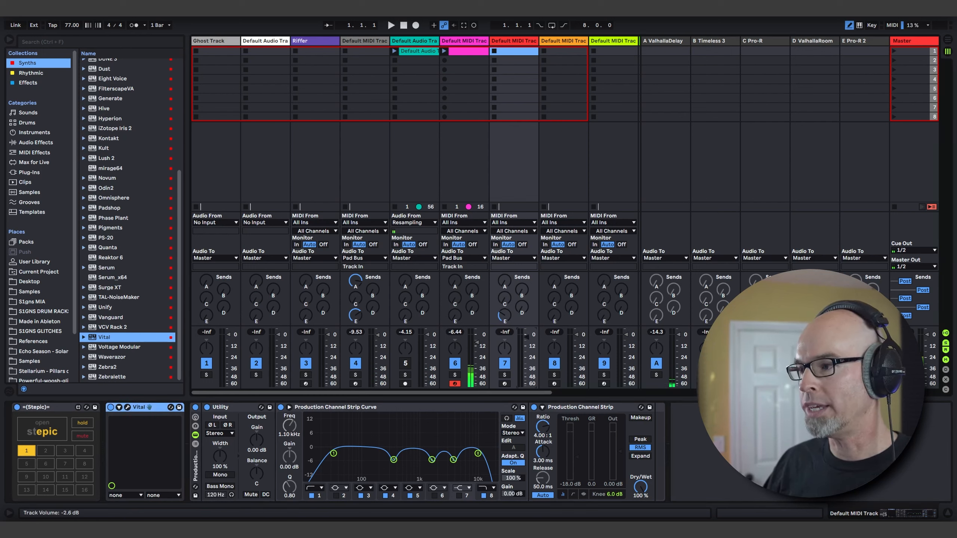
# - Route track 7's audio output to Bass Bus, trim its volume slightly during playback, and hide the browser
pyautogui.click(513, 258)
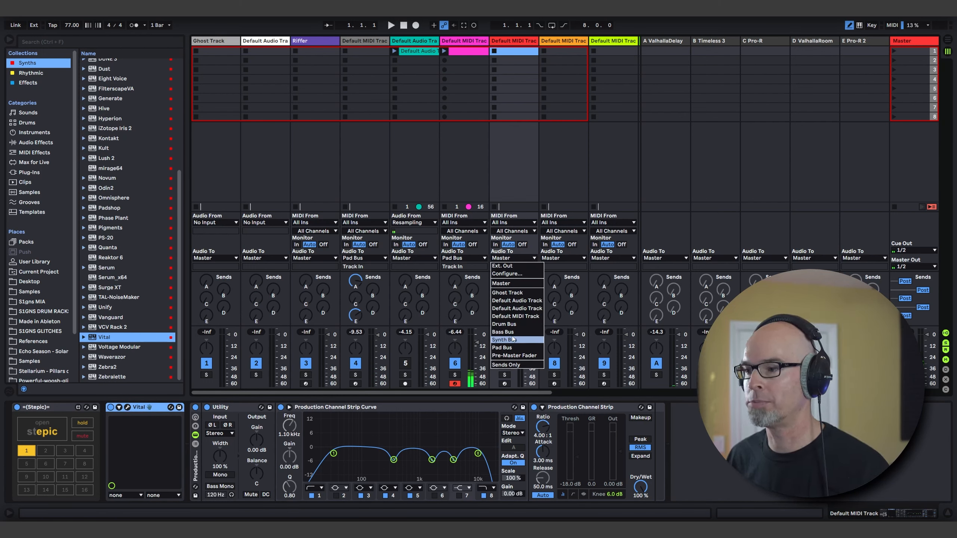
pyautogui.click(507, 285)
pyautogui.click(394, 26)
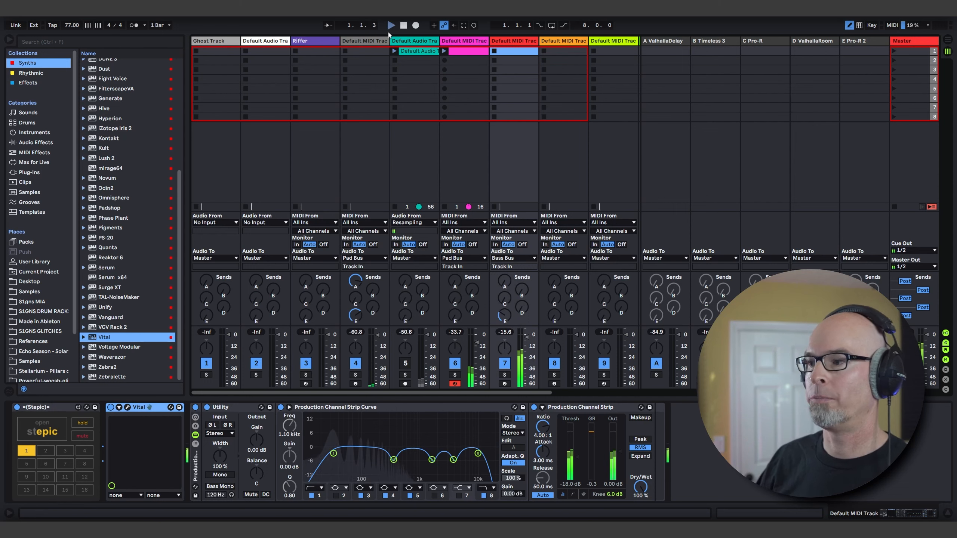
pyautogui.moveTo(527, 343); pyautogui.dragTo(527, 346)
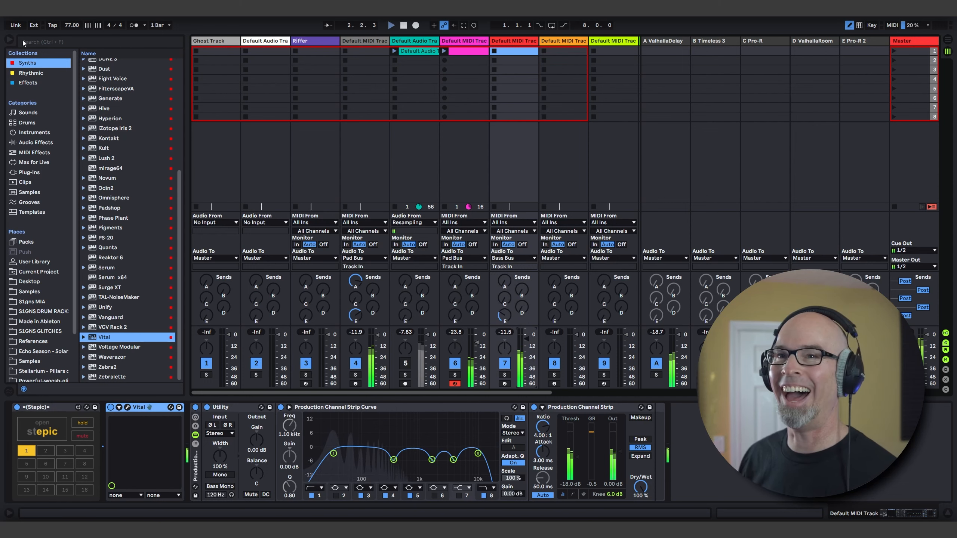
pyautogui.click(9, 41)
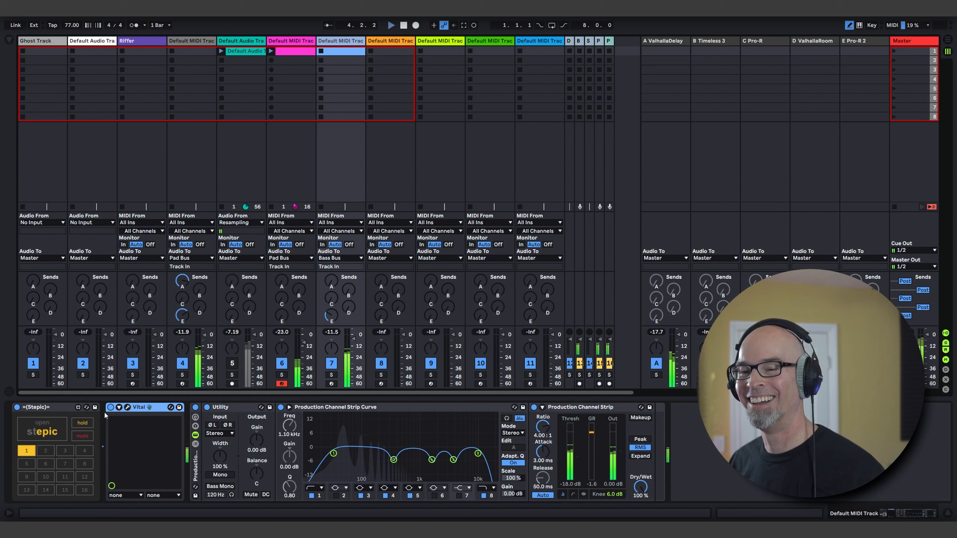
# - Set oscillator 1's unison to 5 voices in track 7's Vital and close the plug-in
pyautogui.click(128, 407)
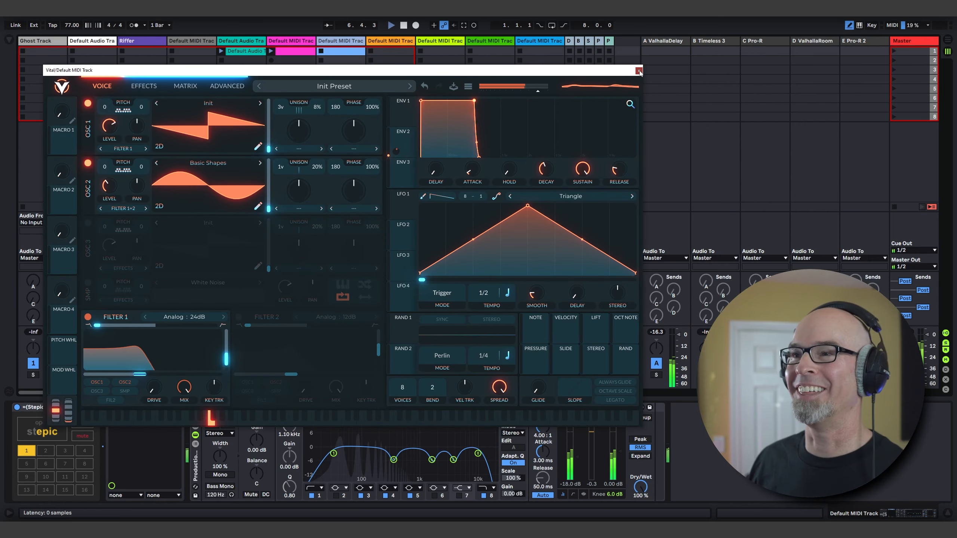
pyautogui.moveTo(283, 106); pyautogui.dragTo(285, 102)
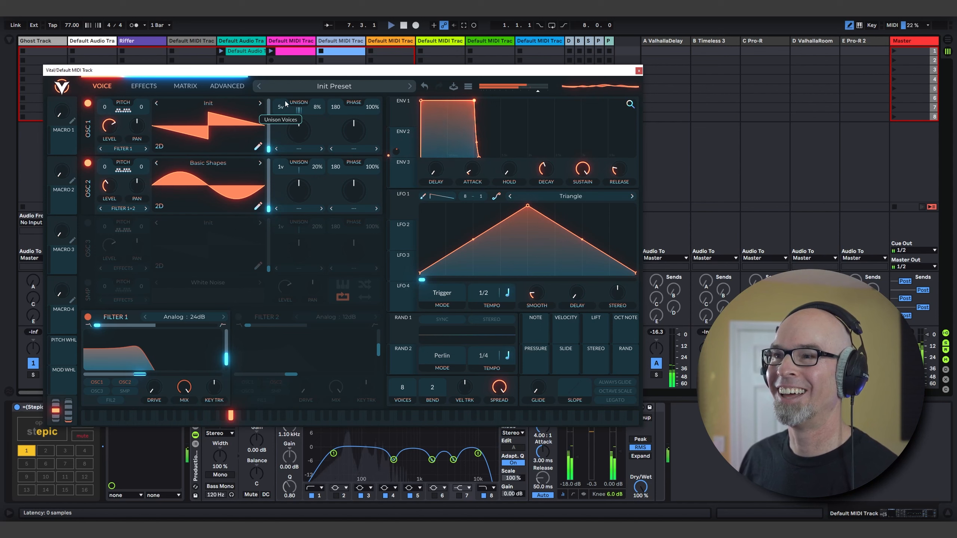
pyautogui.click(639, 72)
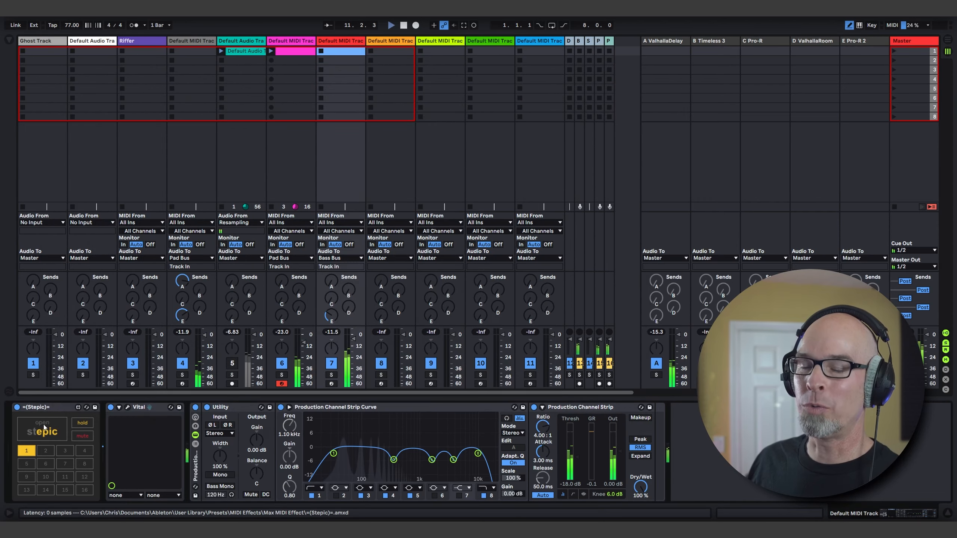
# - Review the four-step bass pattern in track 7's Stepic editor and close it
pyautogui.click(54, 419)
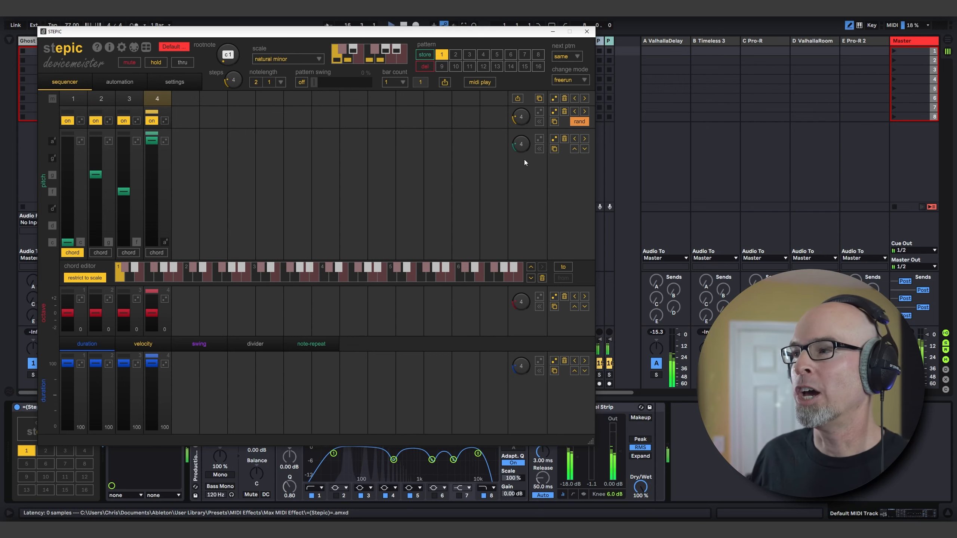
pyautogui.click(587, 32)
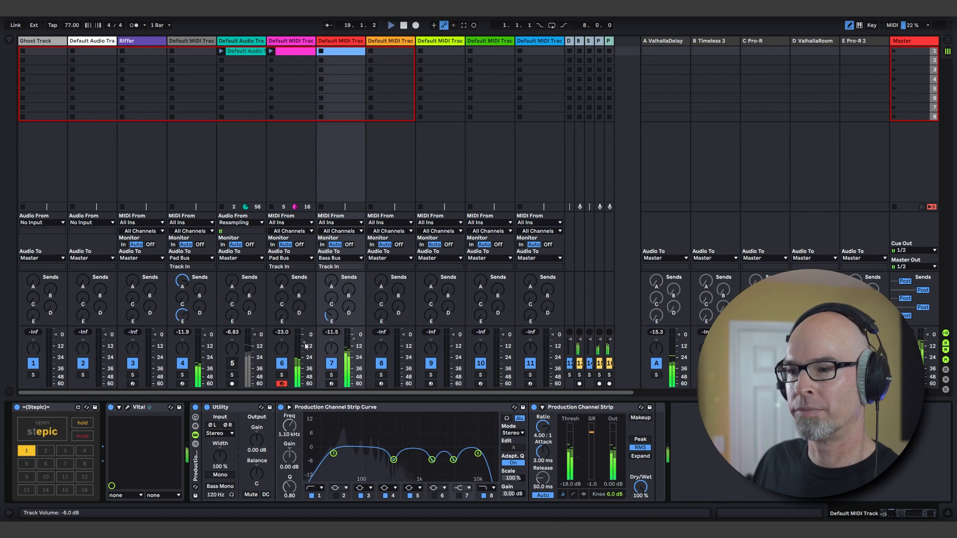
# - Raise track 6's sends to E Pro-R 2 and A ValhallaDelay, with the delay send at about -5.7 dB
pyautogui.moveTo(282, 315); pyautogui.dragTo(281, 264)
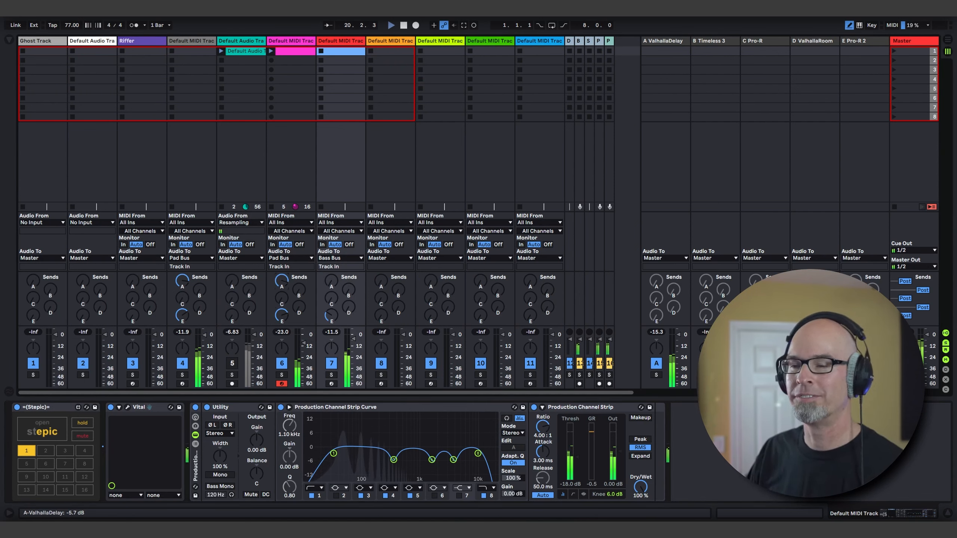
pyautogui.moveTo(281, 320); pyautogui.dragTo(281, 326)
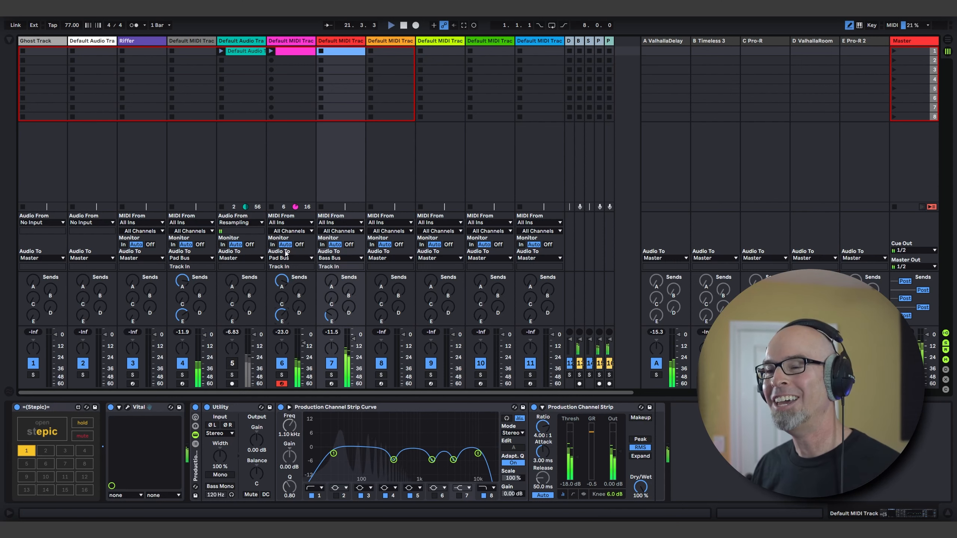
# - Lower Filter A's frequency to about 514 Hz in track 6's Granulator II and set its Q to 0.95
pyautogui.click(287, 38)
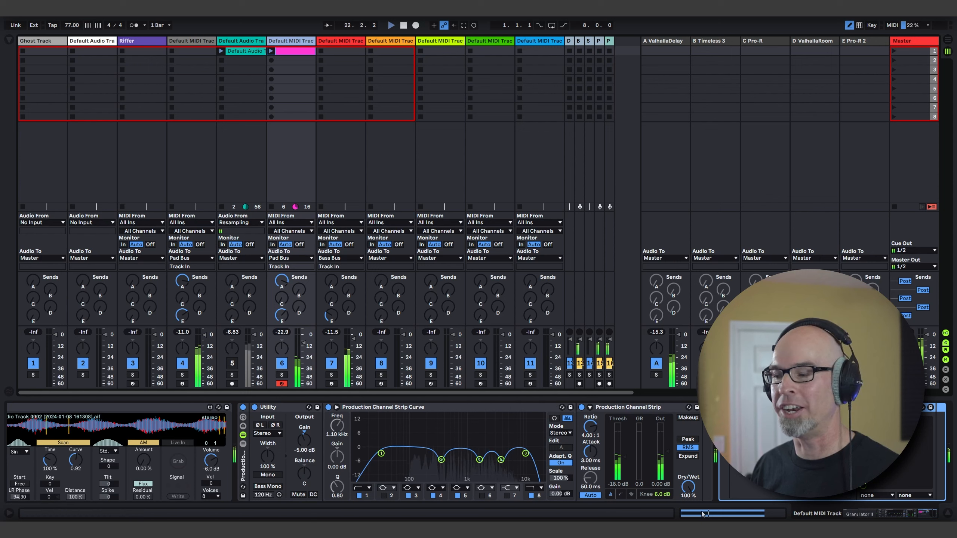
pyautogui.click(846, 515)
pyautogui.click(29, 477)
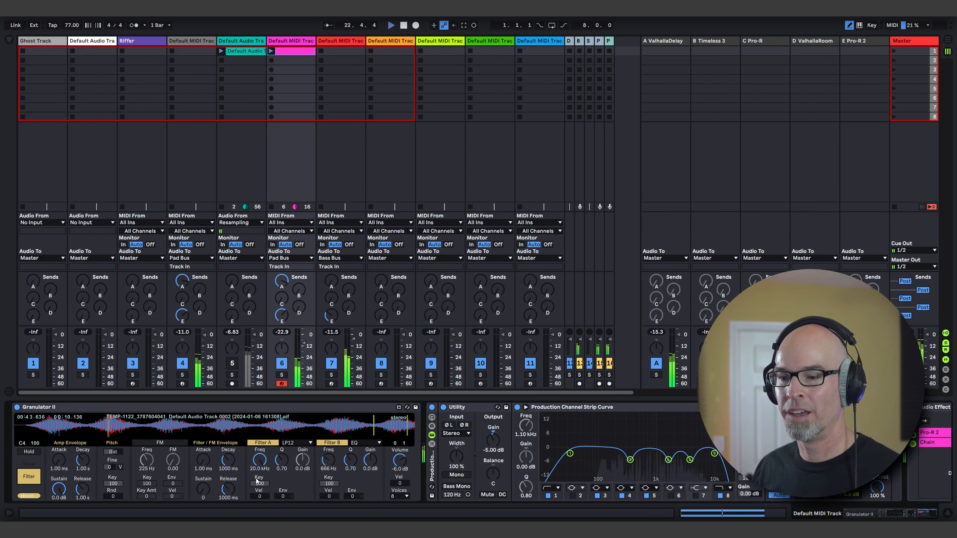
pyautogui.moveTo(265, 463); pyautogui.dragTo(265, 498)
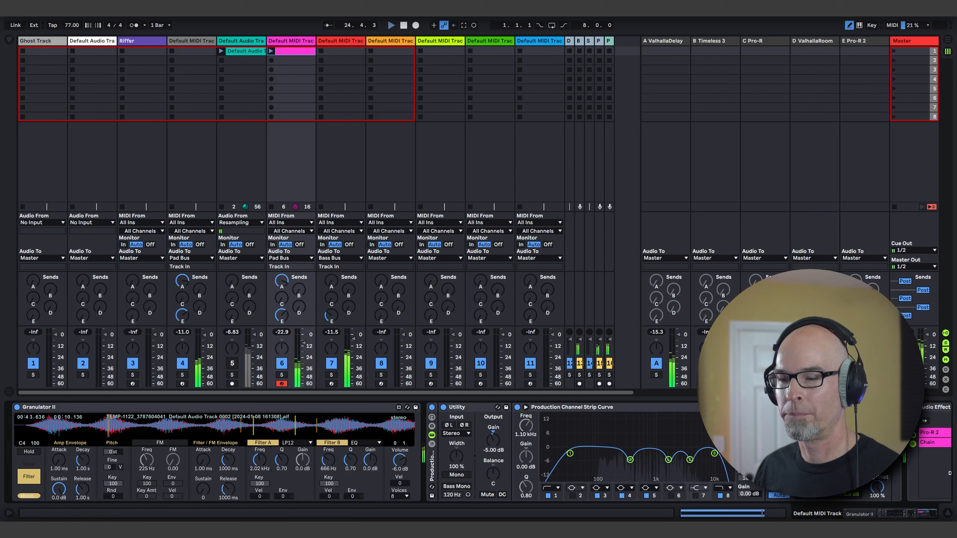
pyautogui.moveTo(281, 461); pyautogui.dragTo(258, 472)
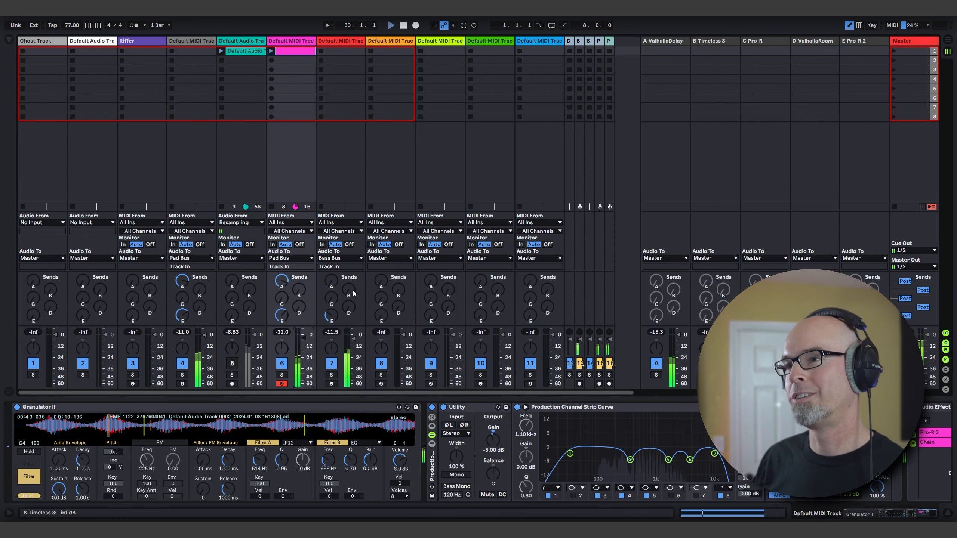
# - Reopen the Stepic editor on track 7
pyautogui.click(334, 42)
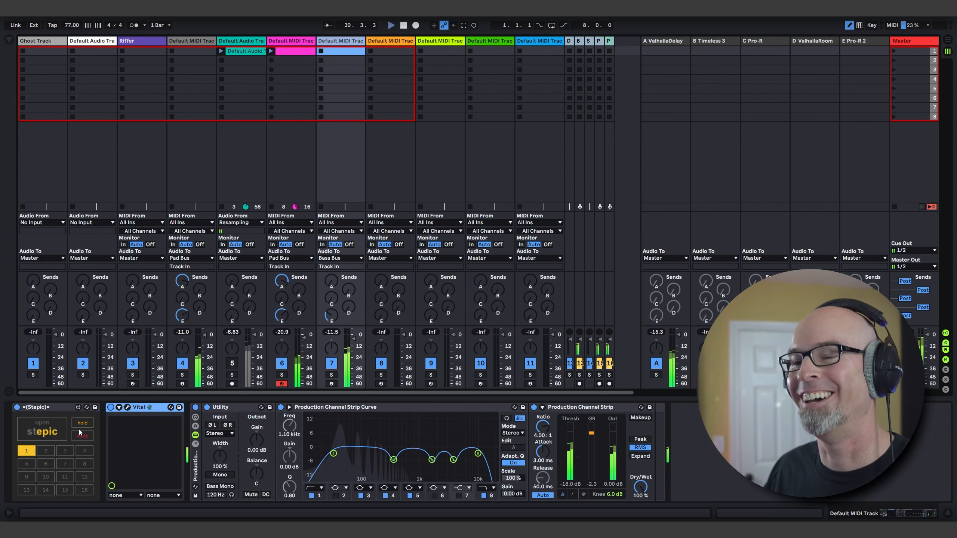
pyautogui.click(54, 430)
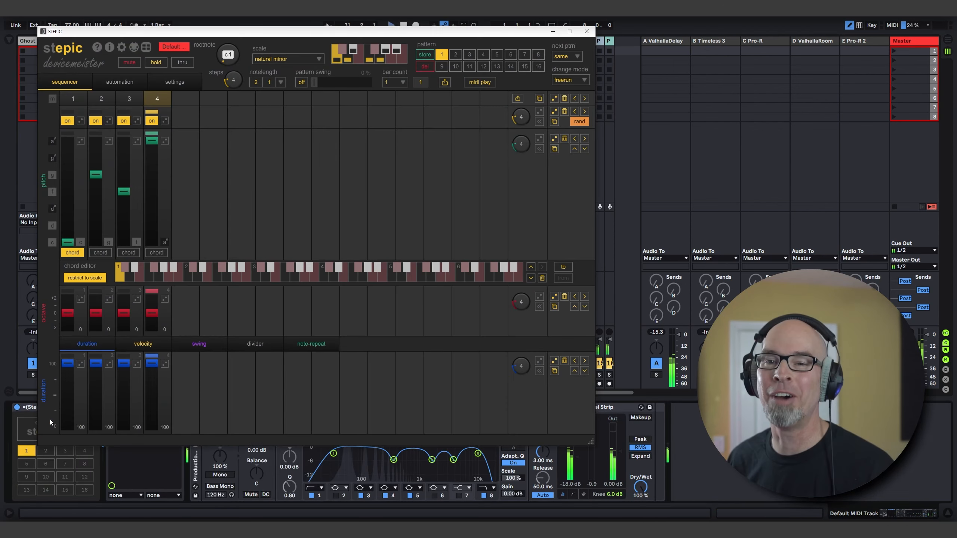